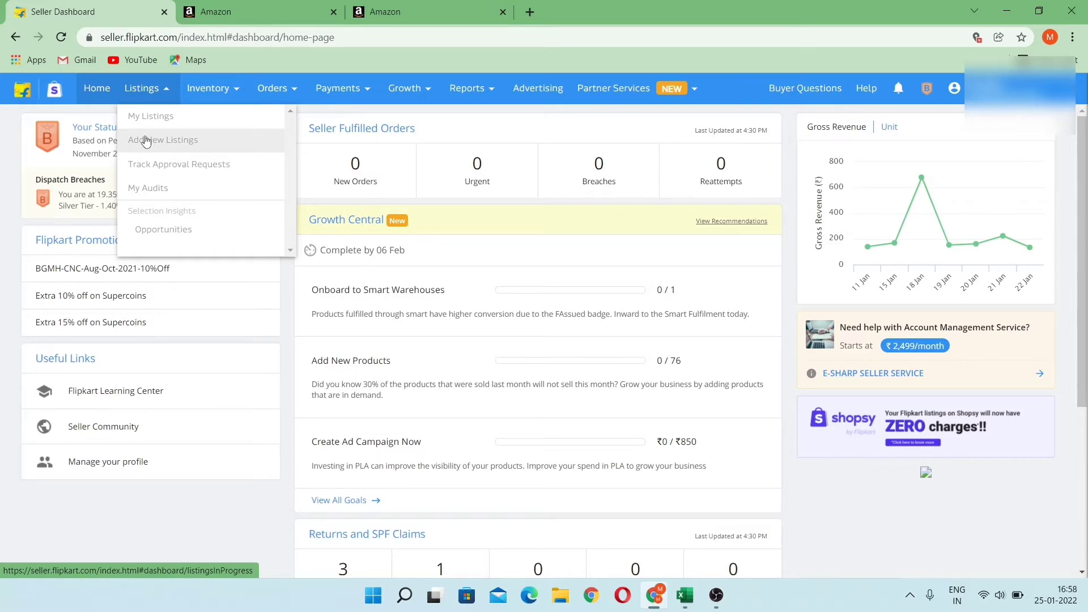
# Go to Add New Listings and start adding listings in bulk
pyautogui.click(143, 140)
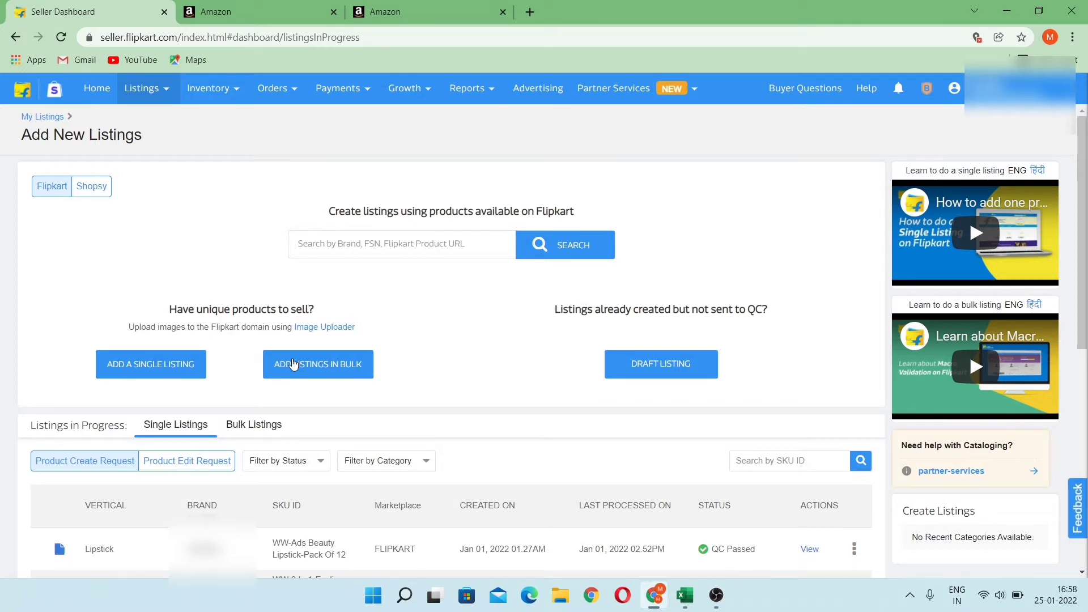
pyautogui.click(294, 364)
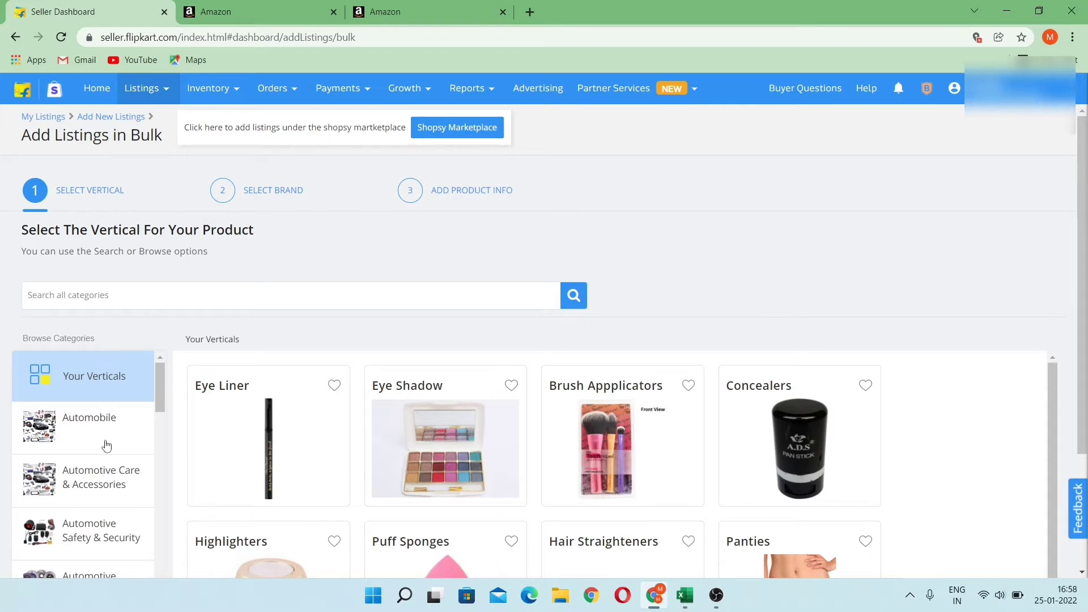
# Select Clothing in the Browse Categories list
pyautogui.scroll(-2, 107, 446)
pyautogui.scroll(-2, 107, 445)
pyautogui.scroll(-2, 107, 445)
pyautogui.scroll(-1, 106, 445)
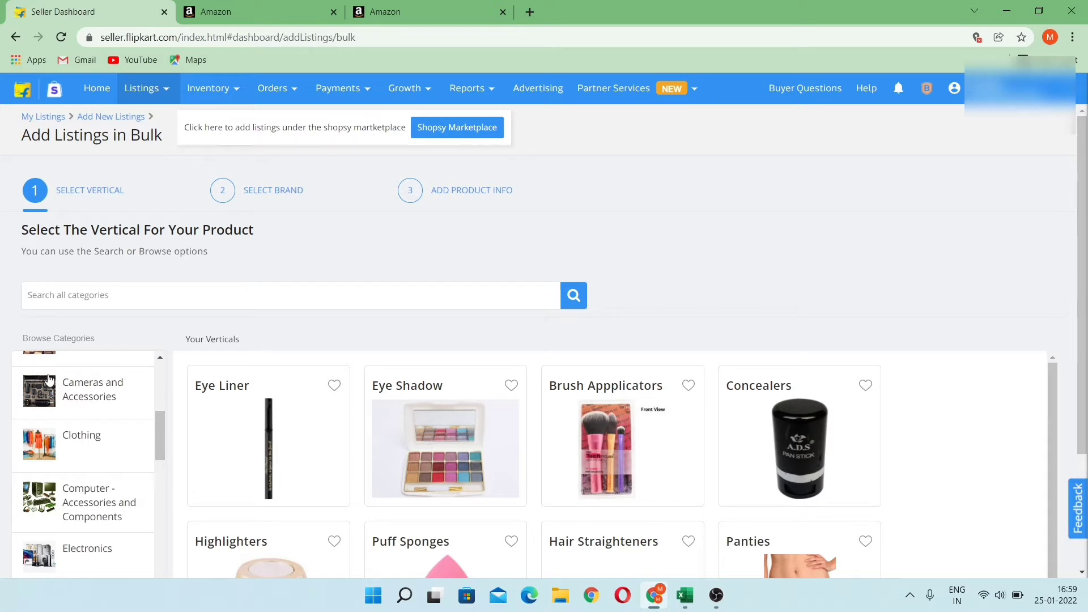
pyautogui.moveTo(82, 441)
pyautogui.click(99, 463)
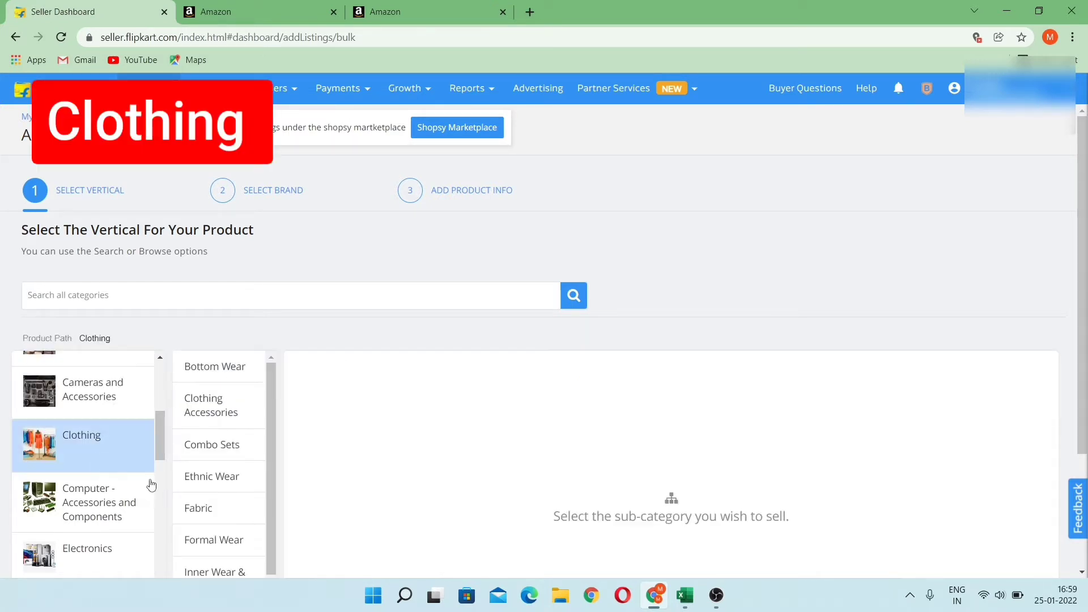
# Choose the Bottom Wear subcategory and bring its Track Pants vertical into view
pyautogui.scroll(-2, 188, 502)
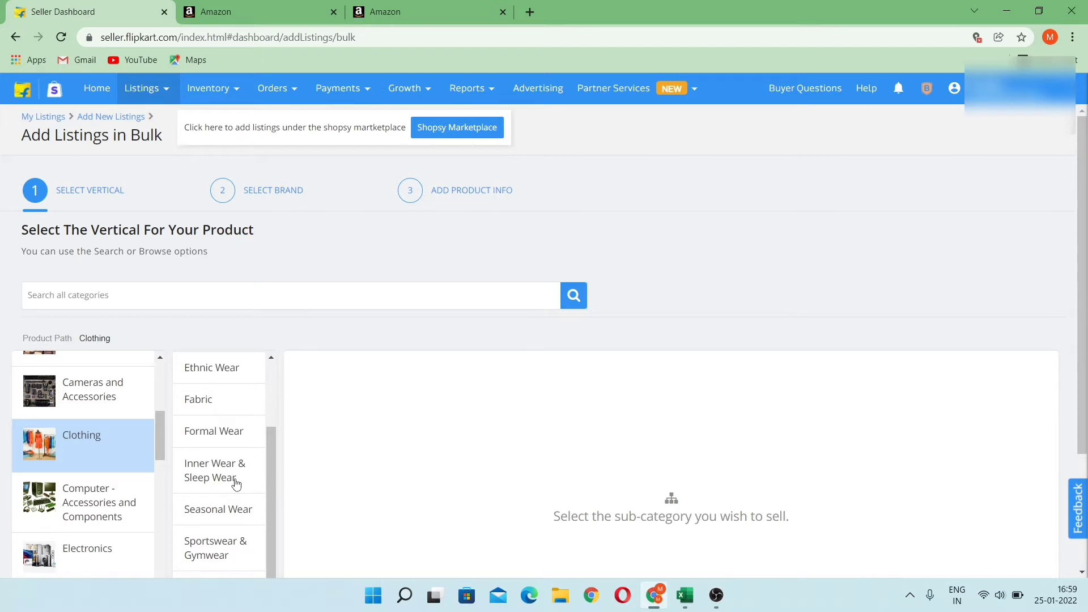
pyautogui.scroll(-2, 236, 484)
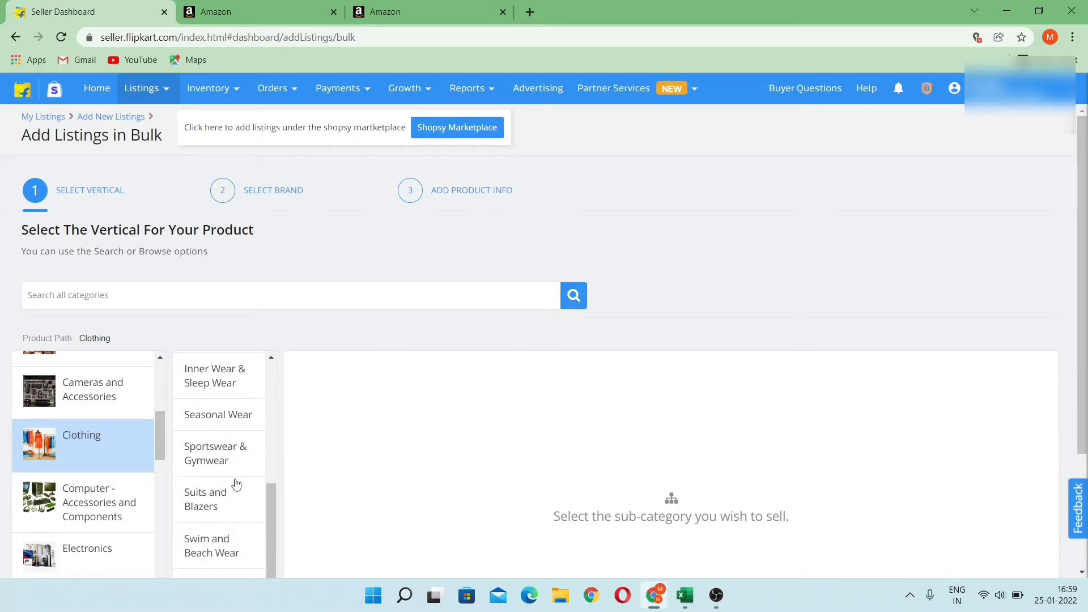
pyautogui.scroll(2, 236, 484)
pyautogui.scroll(1, 237, 483)
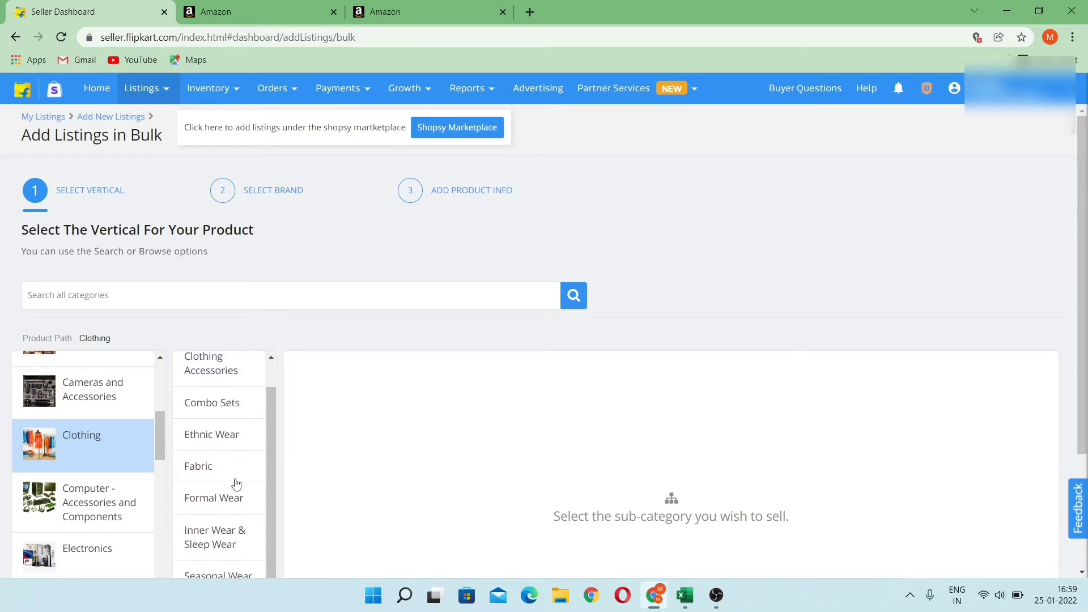
pyautogui.scroll(1, 236, 483)
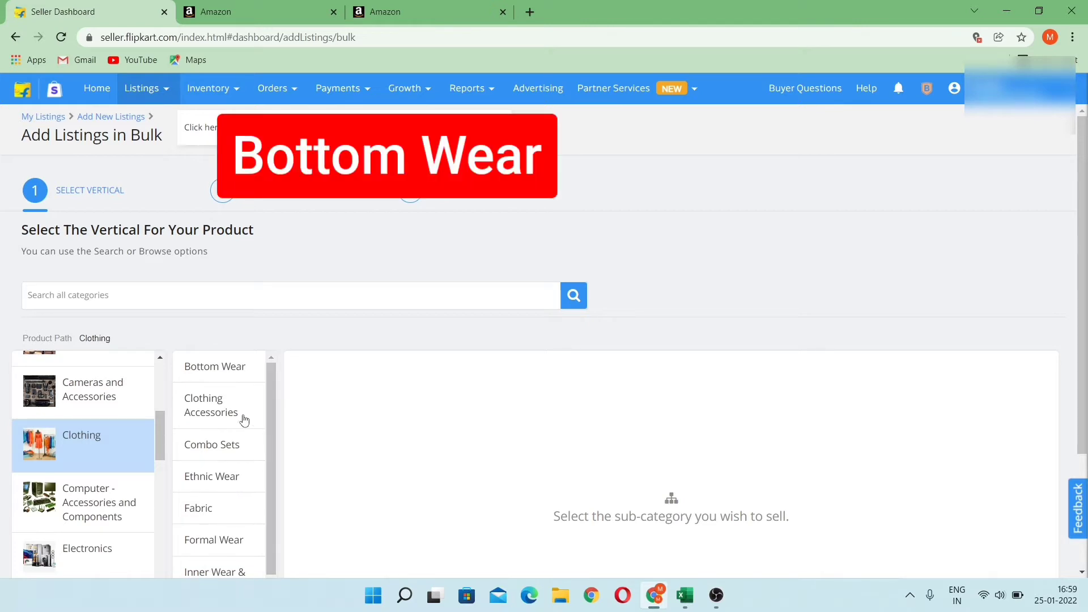
pyautogui.click(232, 367)
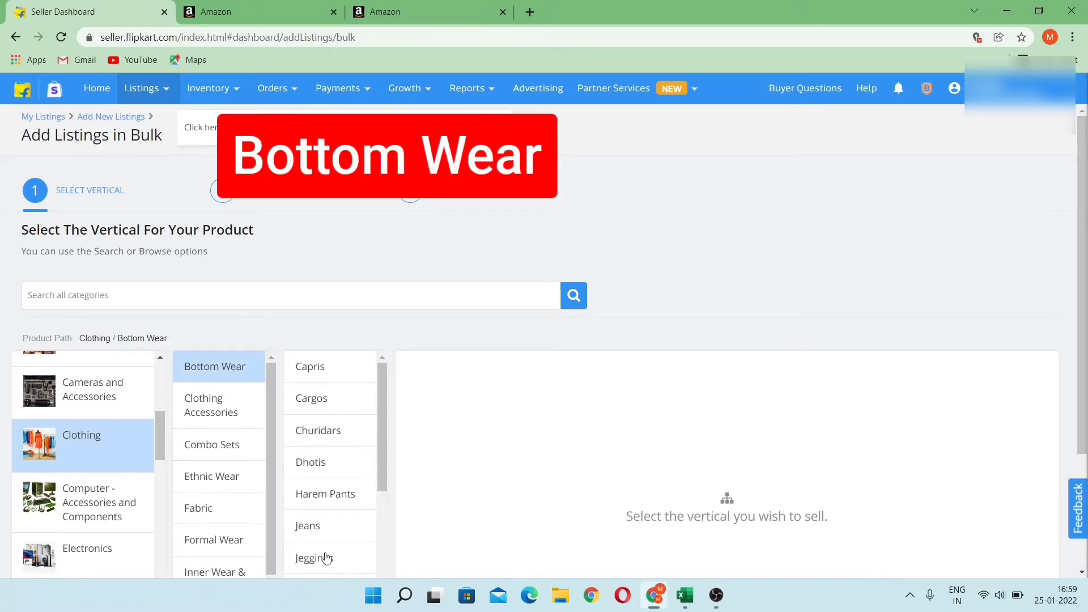
pyautogui.scroll(-1, 326, 559)
pyautogui.scroll(-1, 326, 558)
pyautogui.scroll(-1, 326, 558)
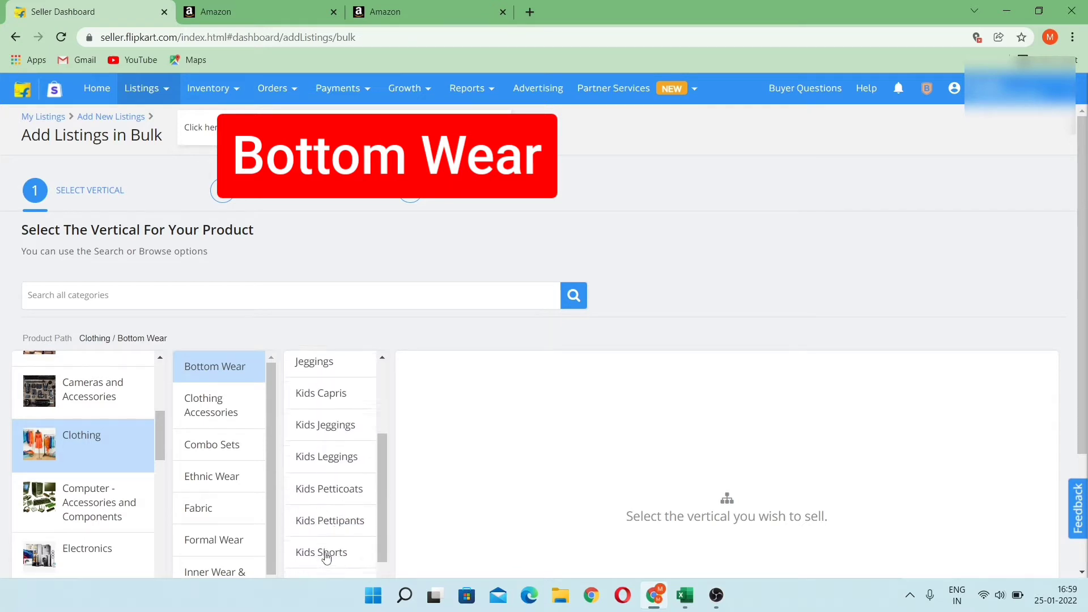
pyautogui.scroll(3, 326, 558)
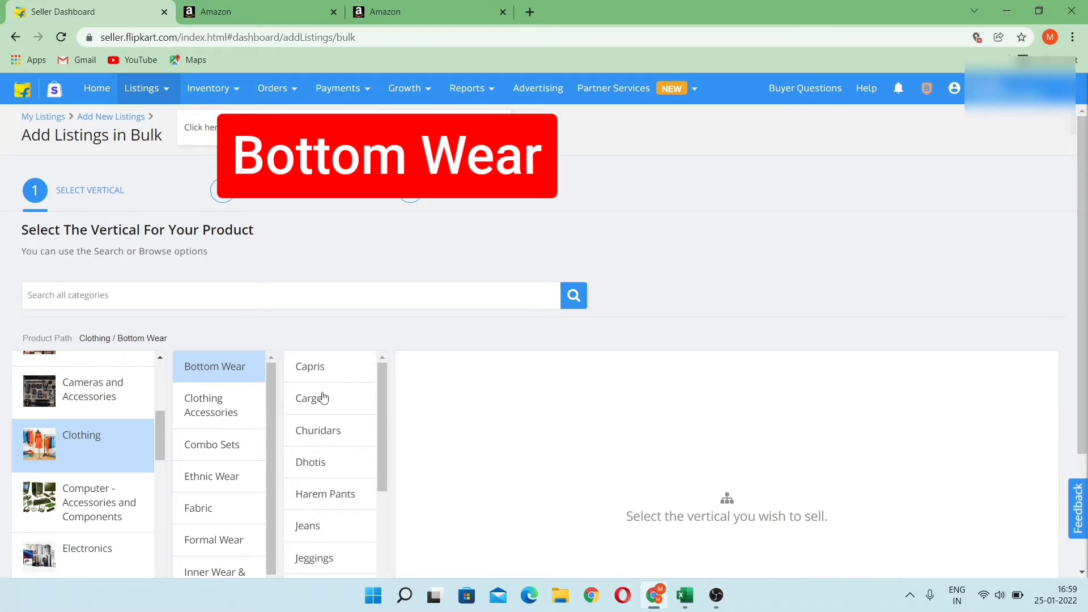
pyautogui.scroll(-1, 318, 510)
pyautogui.scroll(-1, 319, 509)
pyautogui.scroll(-1, 320, 508)
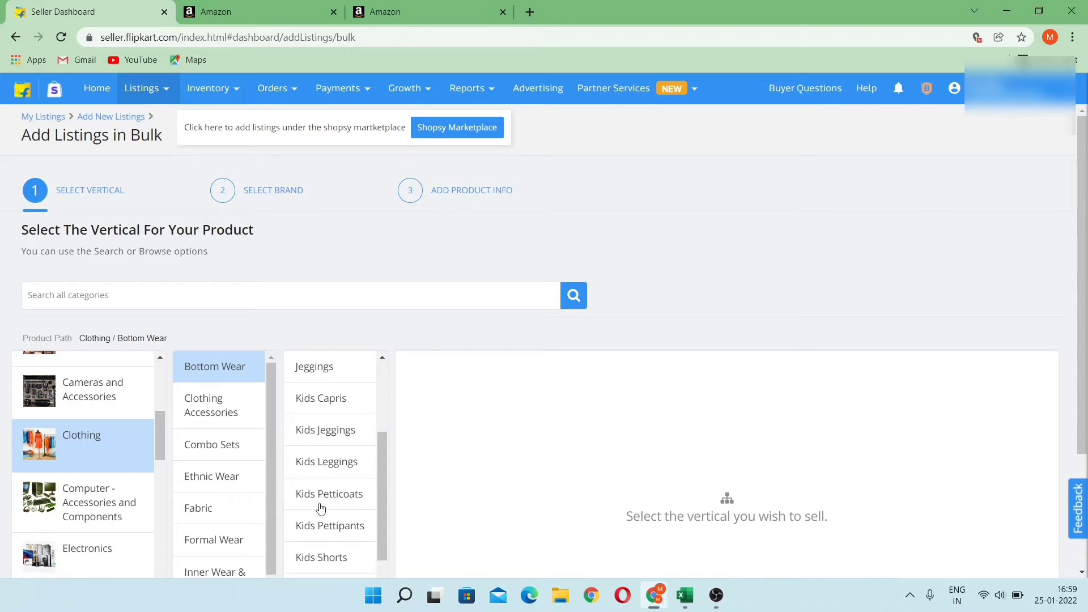
pyautogui.scroll(-1, 321, 508)
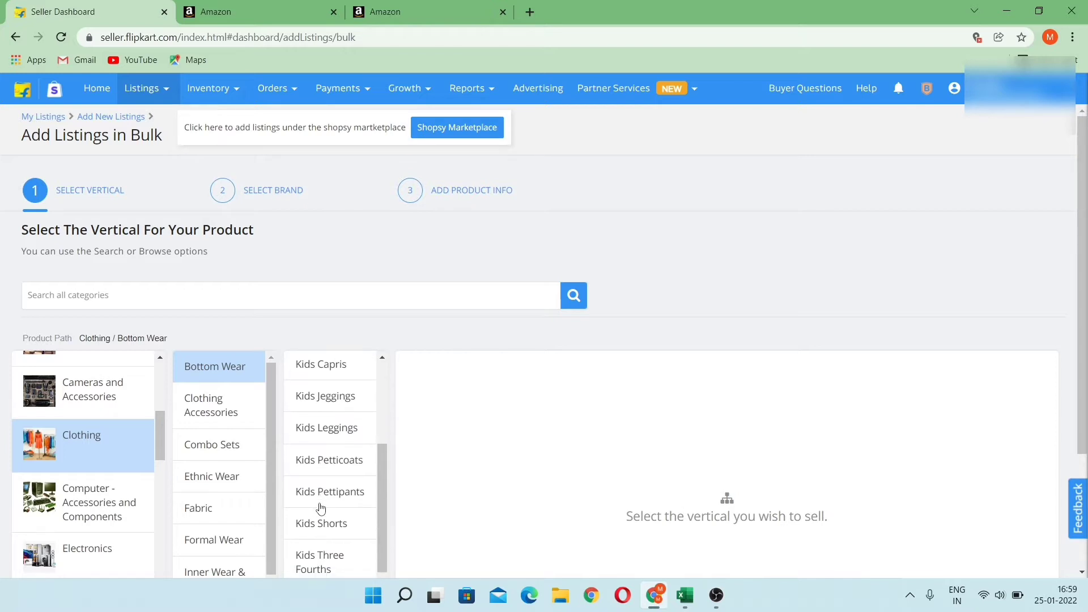
pyautogui.scroll(-1, 320, 509)
pyautogui.scroll(-1, 320, 509)
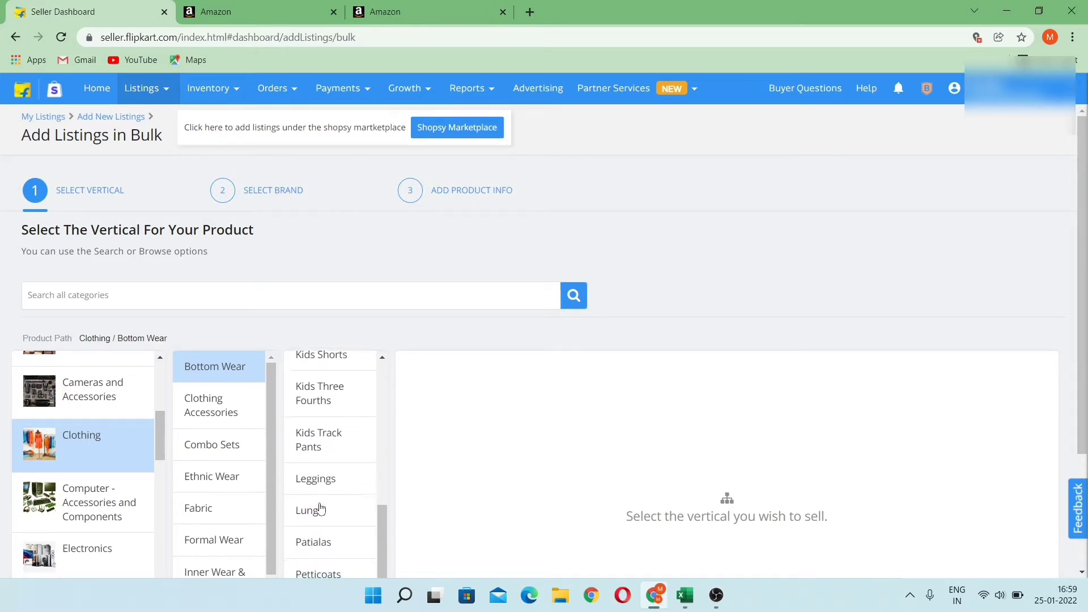
pyautogui.scroll(-1, 320, 508)
pyautogui.scroll(-2, 320, 508)
pyautogui.scroll(-3, 320, 508)
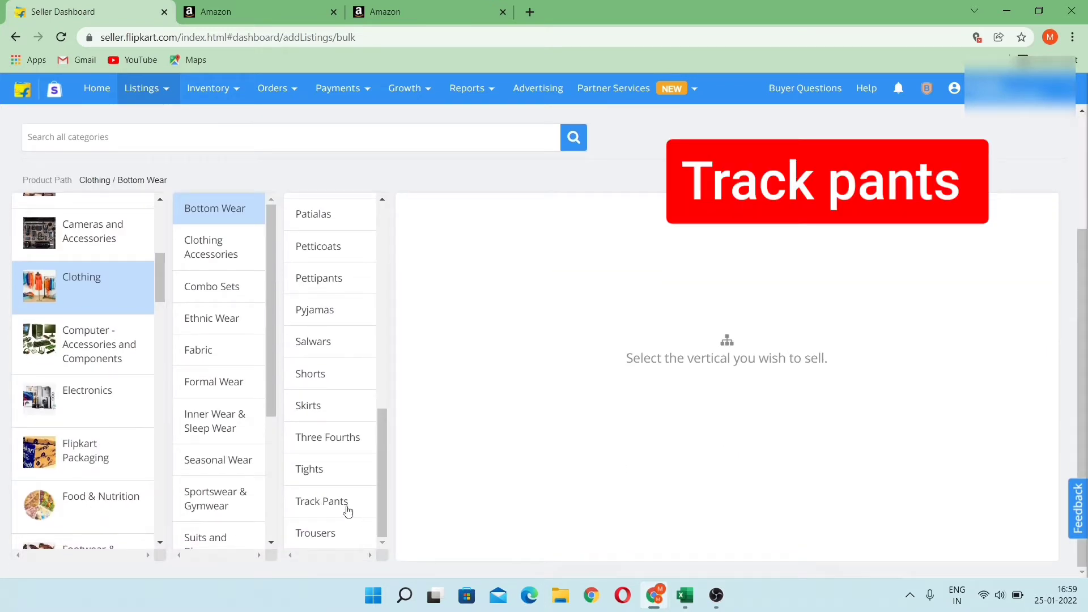
# Choose Track Pants as the vertical and proceed to the Select Brand step
pyautogui.click(348, 511)
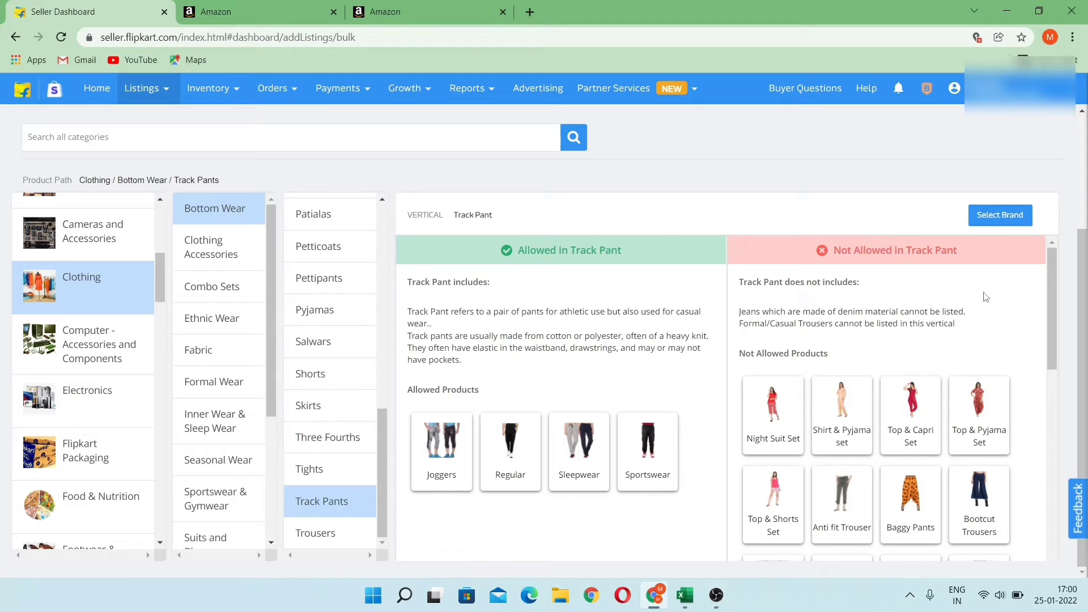
pyautogui.click(1003, 223)
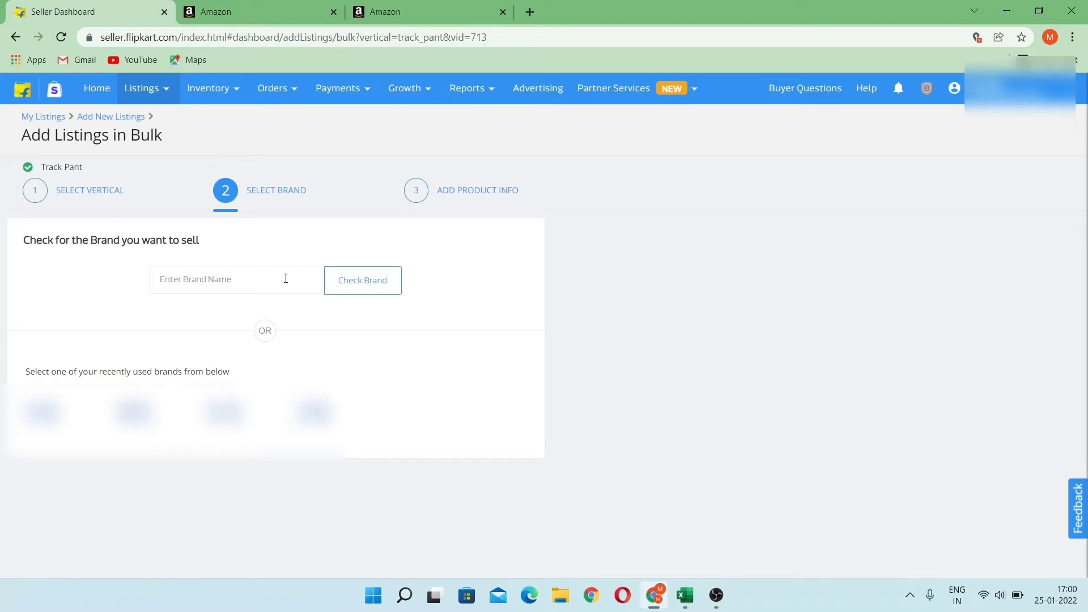
# Enter WolfWay as the brand, get it approved, and continue to product info
pyautogui.click(286, 279)
pyautogui.hotkey('ctrl', 'v')
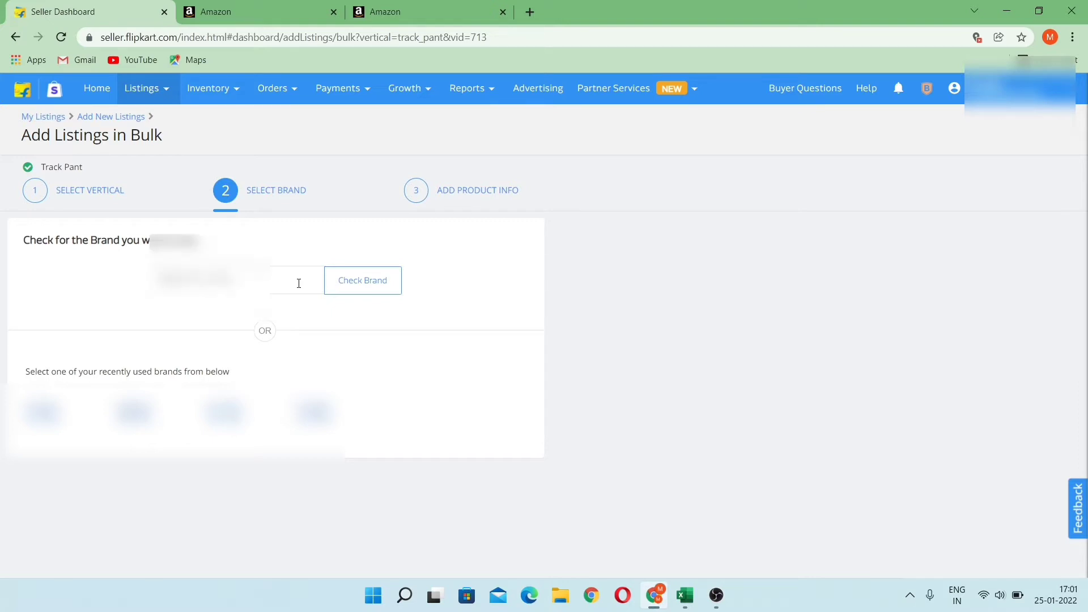
pyautogui.press('Return')
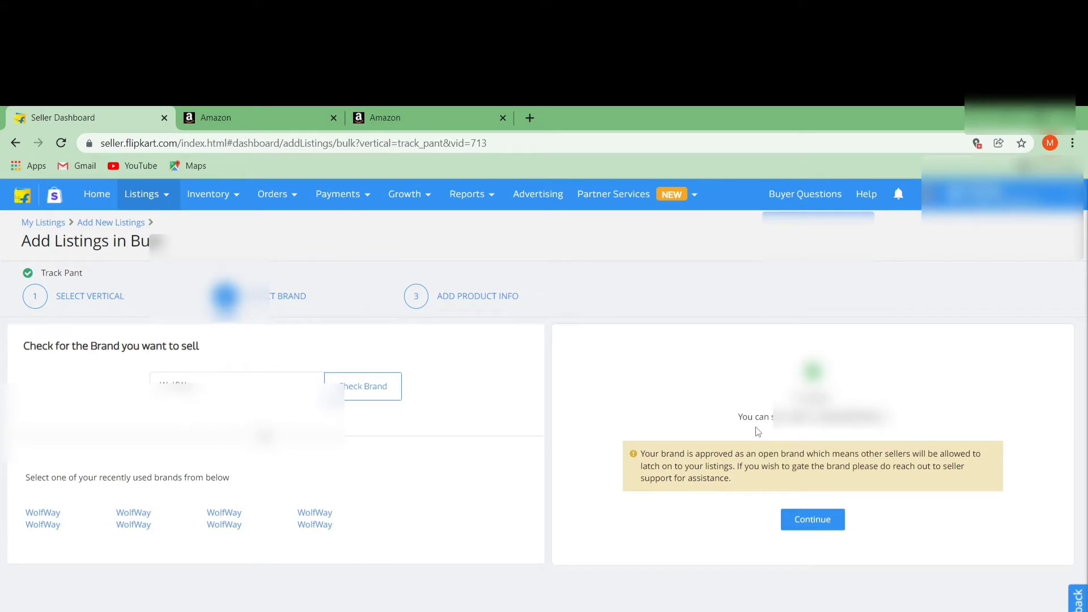
pyautogui.click(811, 521)
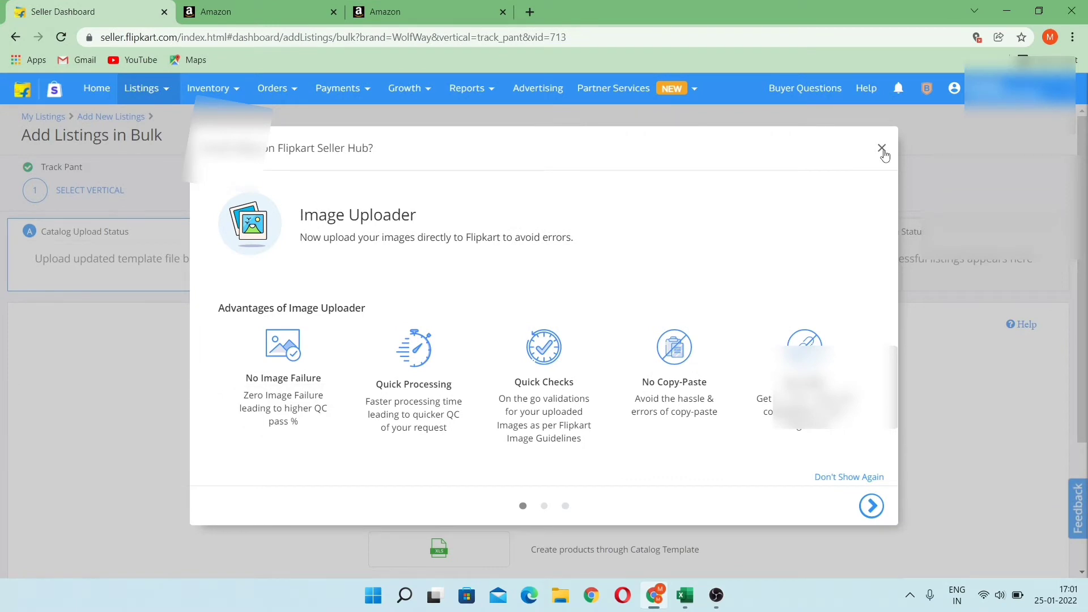
# Dismiss the Image Uploader introduction and its tooltip to reveal the Create Your Catalog options
pyautogui.click(882, 148)
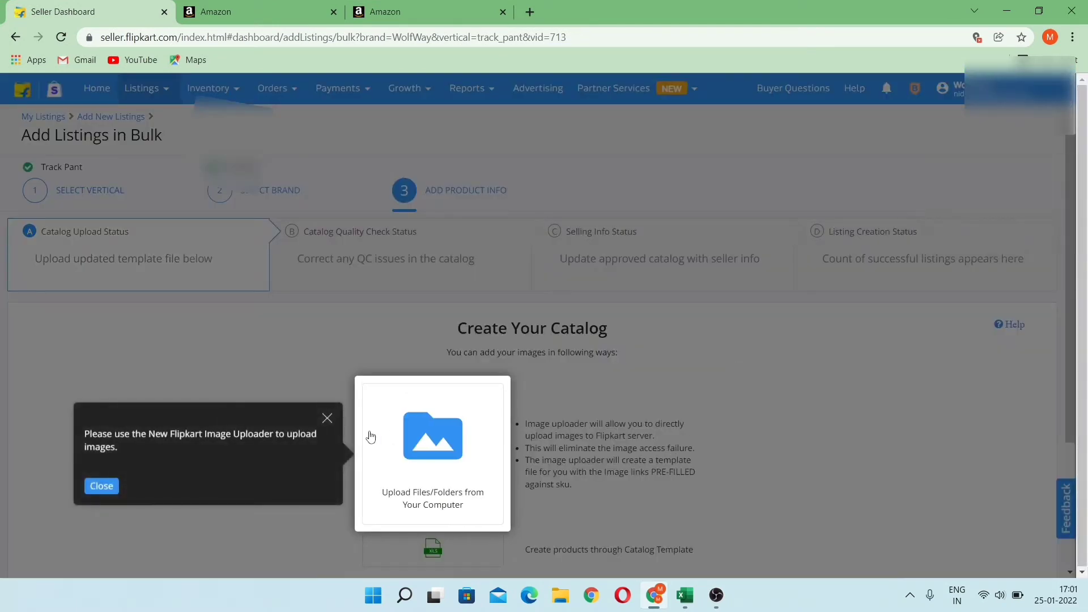
pyautogui.click(328, 418)
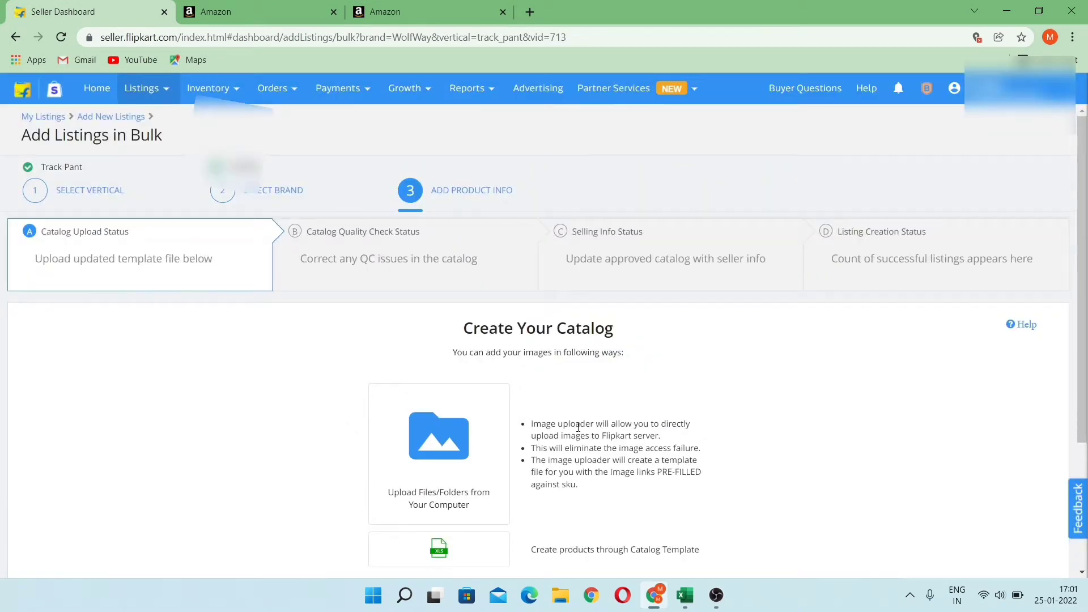
pyautogui.scroll(-1, 683, 366)
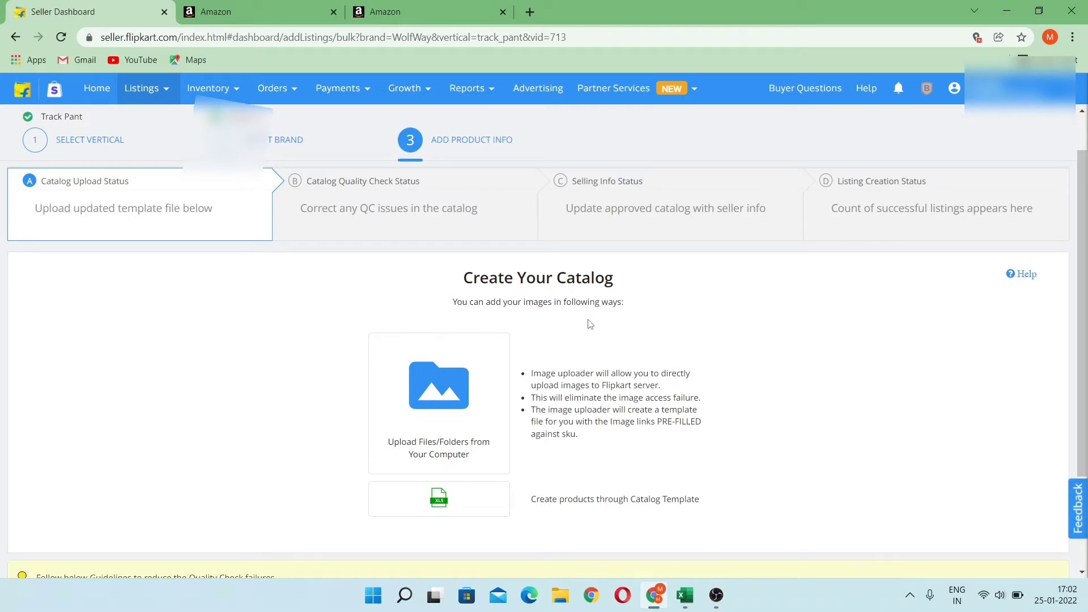
pyautogui.scroll(-1, 590, 324)
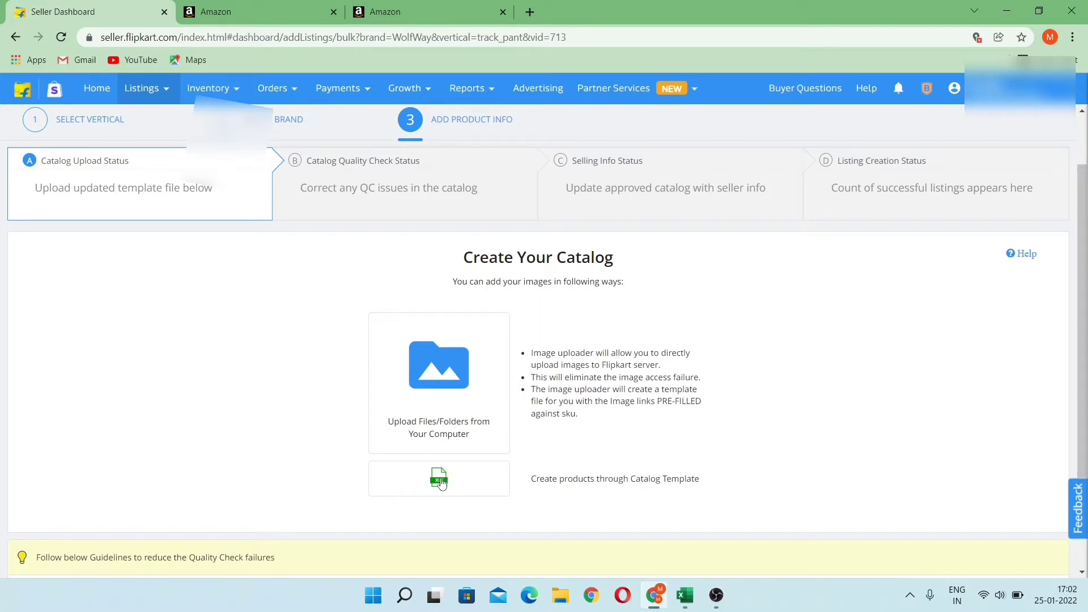
# Download the track pant Catalog Template and open the .xls file in Excel
pyautogui.click(440, 480)
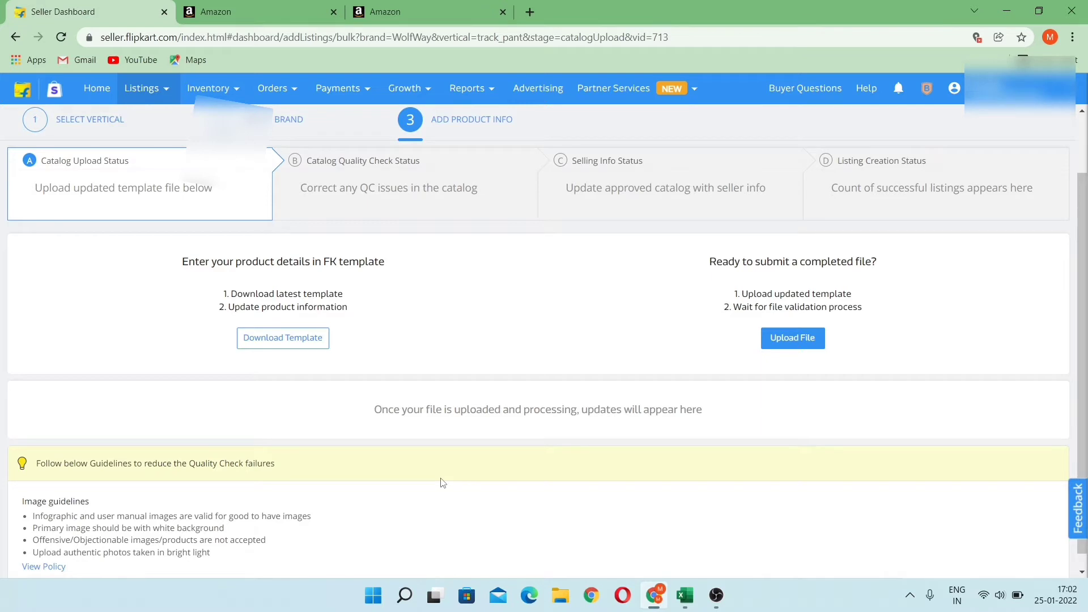
pyautogui.scroll(-1, 442, 483)
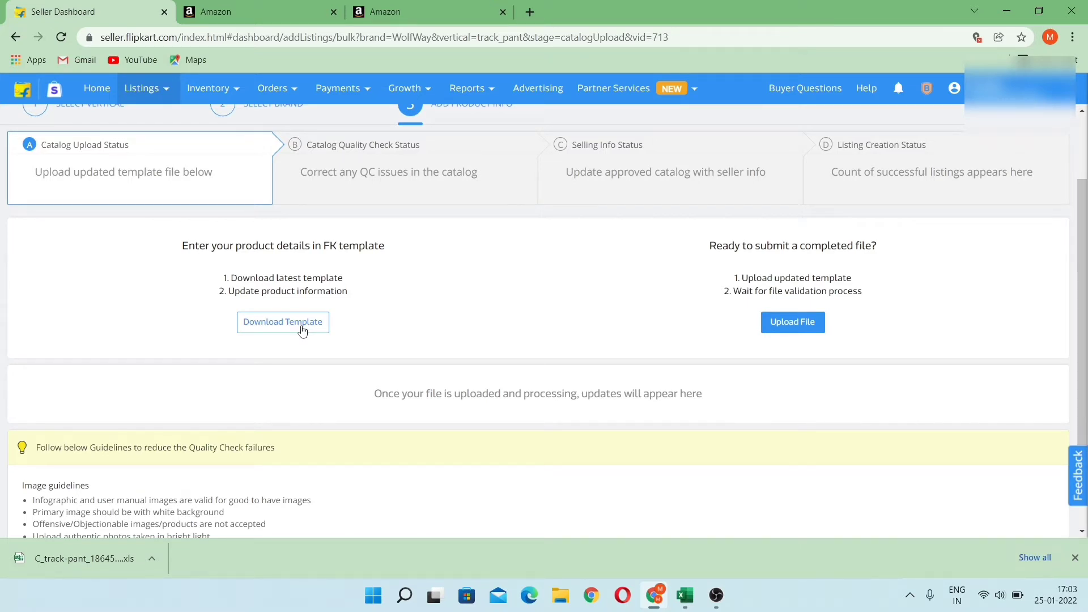
pyautogui.click(106, 559)
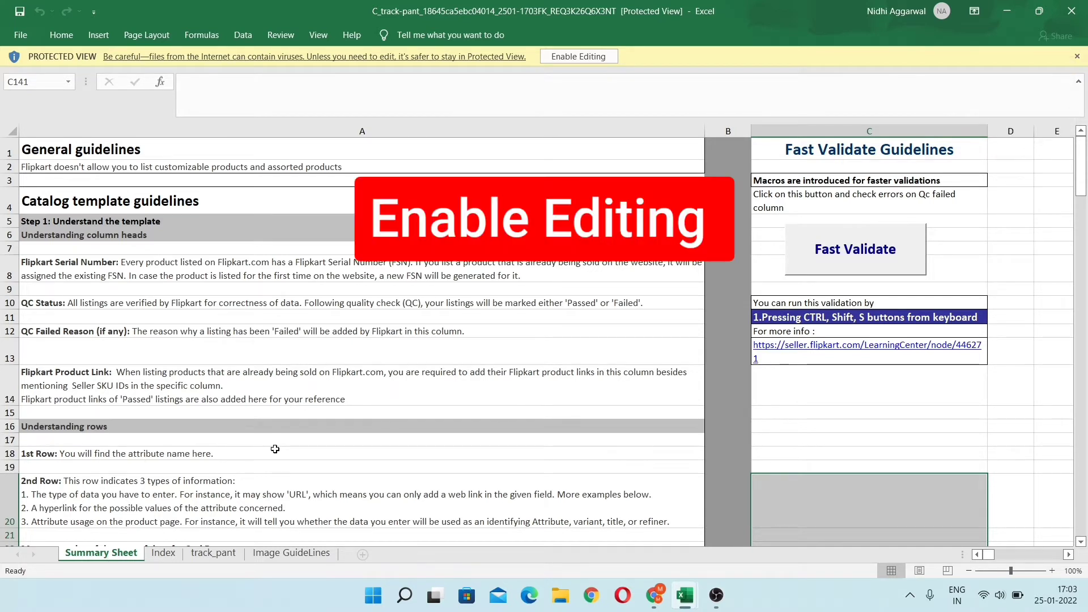
# Enable editing and macros in the downloaded track pant template
pyautogui.click(590, 56)
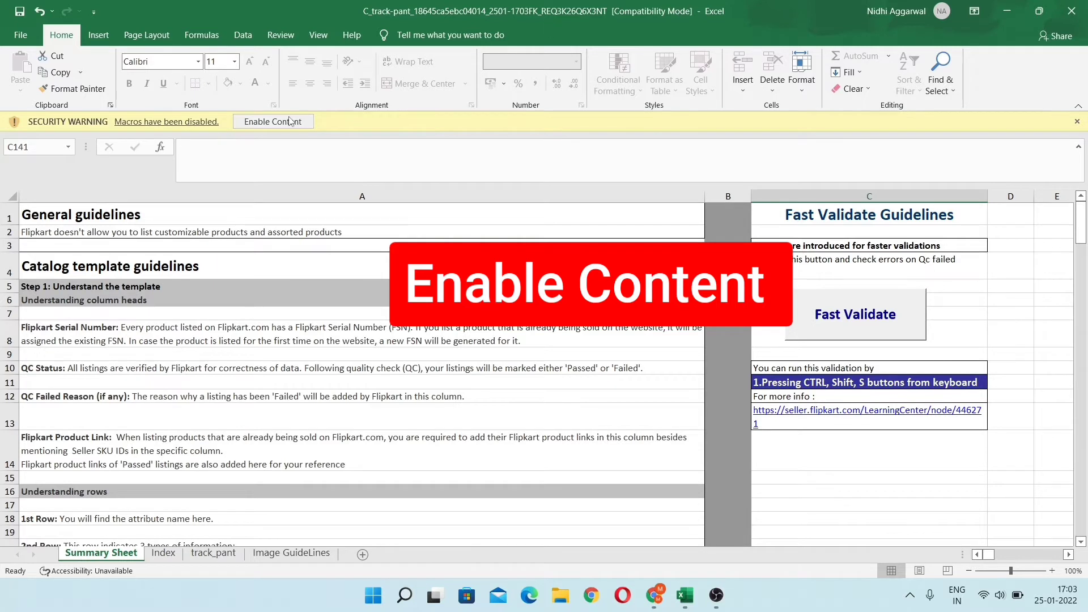
pyautogui.click(285, 121)
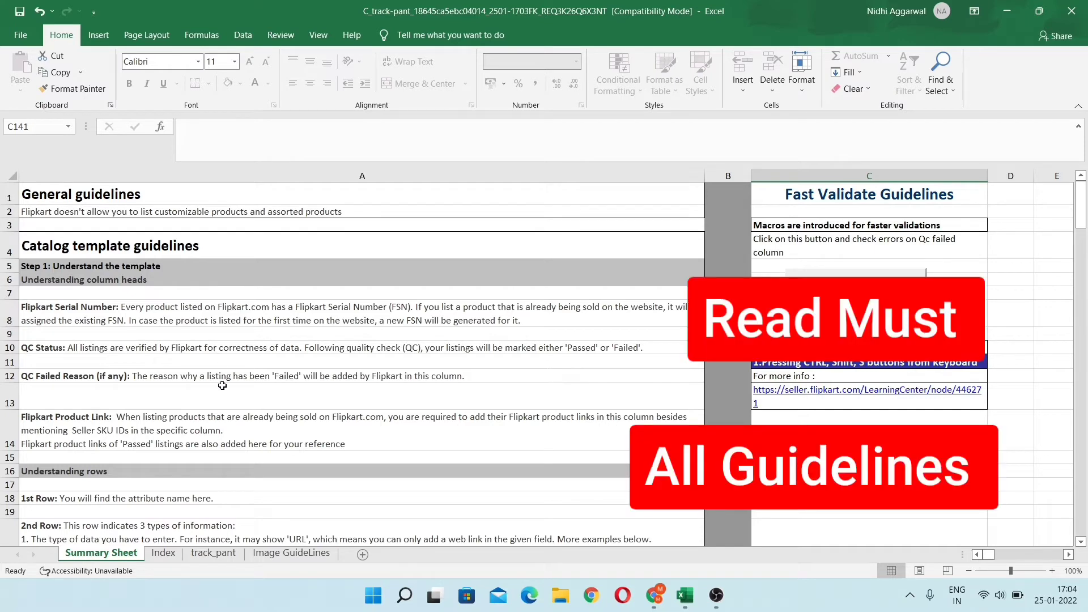
# Review the Summary Sheet guidelines, then switch to the track_pant sheet
pyautogui.scroll(-1, 222, 385)
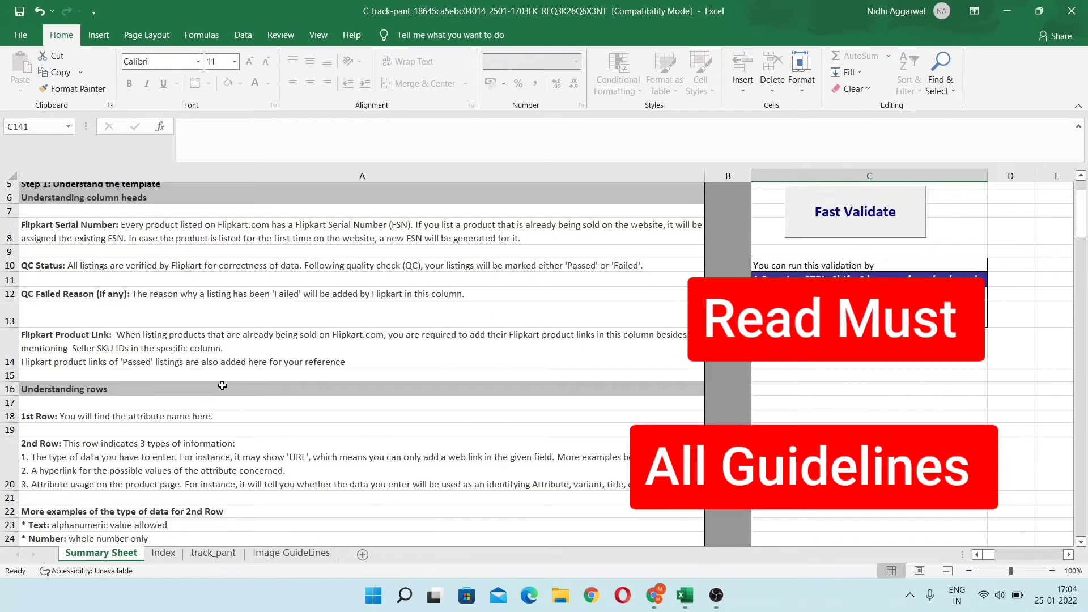
pyautogui.scroll(-2, 223, 386)
pyautogui.scroll(-3, 223, 385)
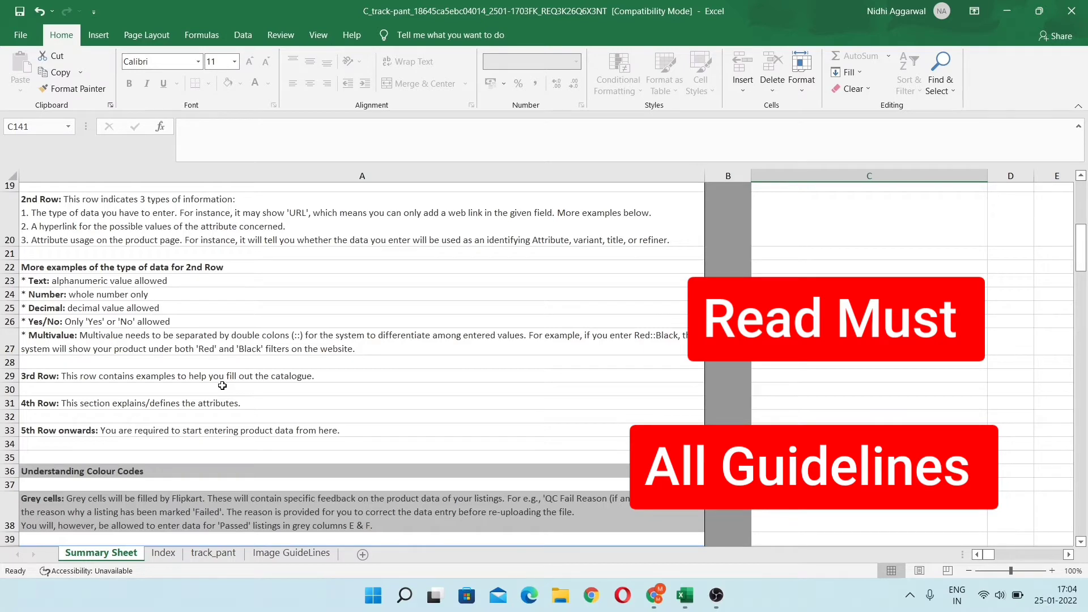
pyautogui.scroll(1, 222, 386)
pyautogui.scroll(5, 222, 386)
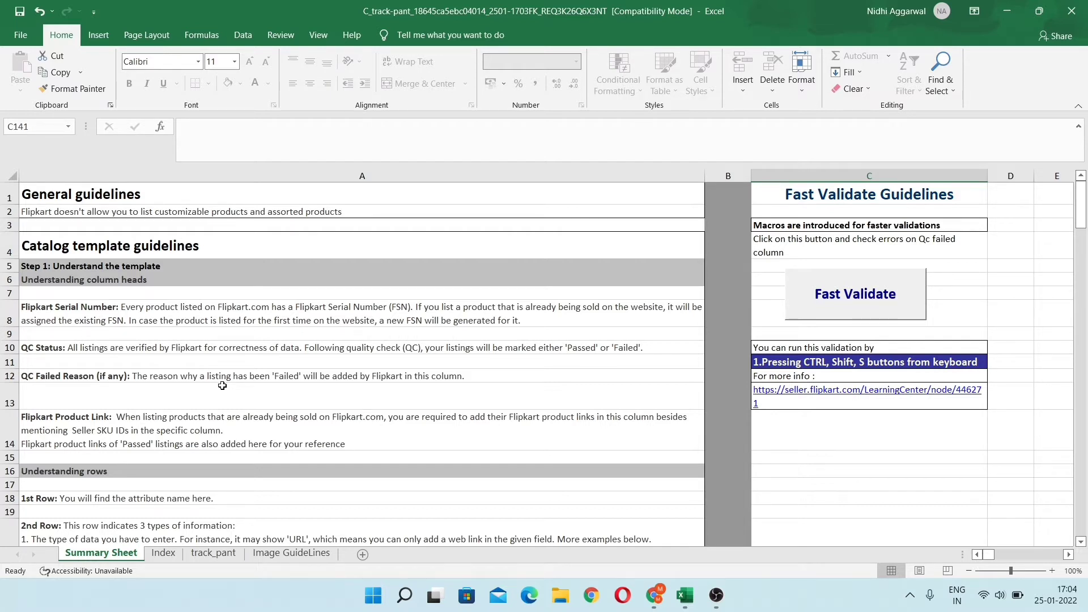
pyautogui.click(203, 555)
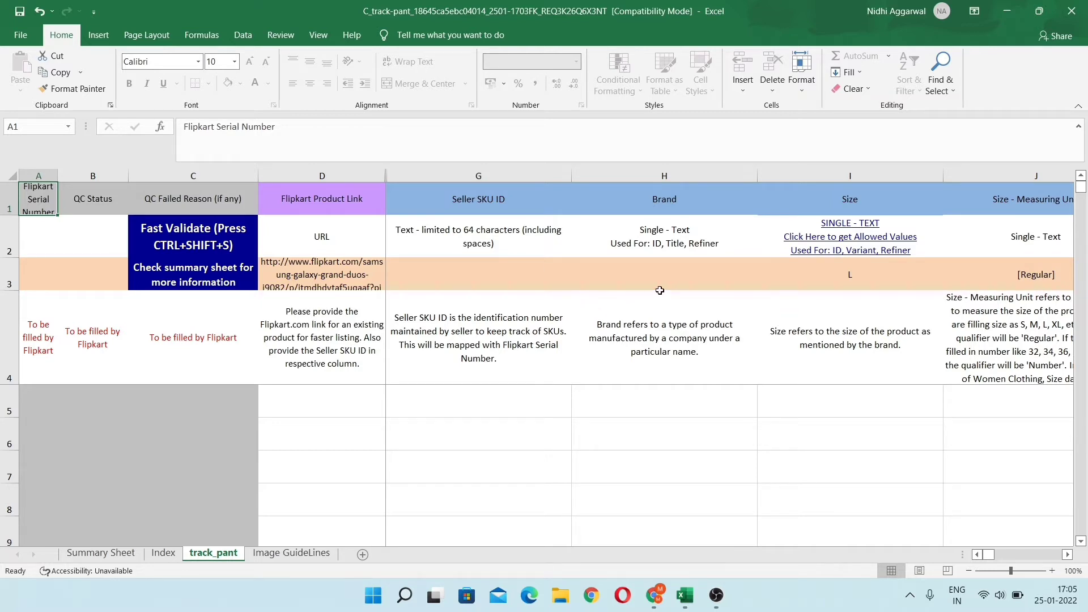
pyautogui.click(992, 409)
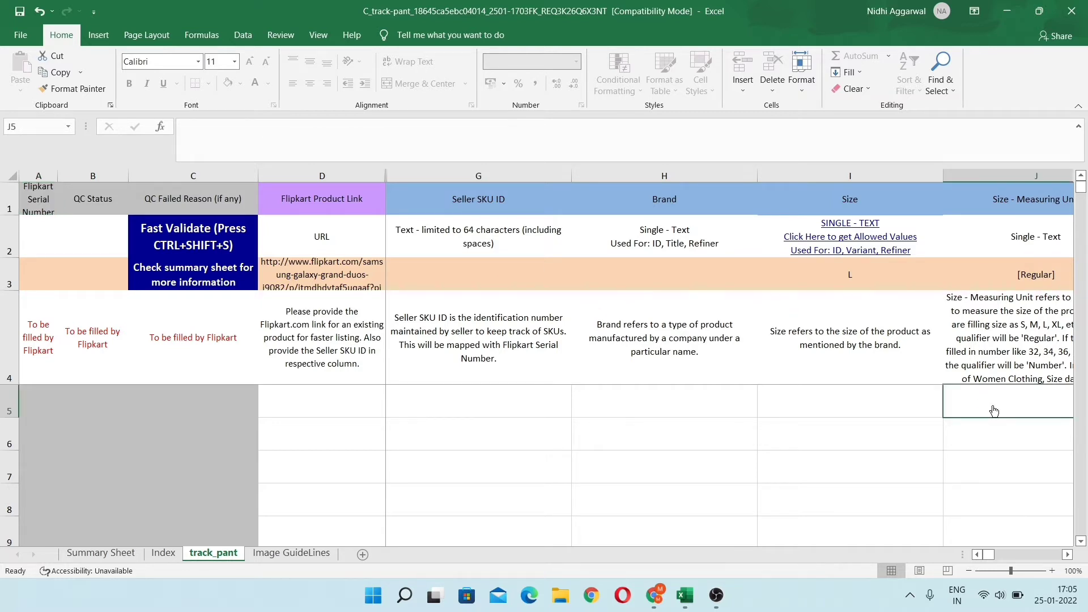
pyautogui.press('Tab')
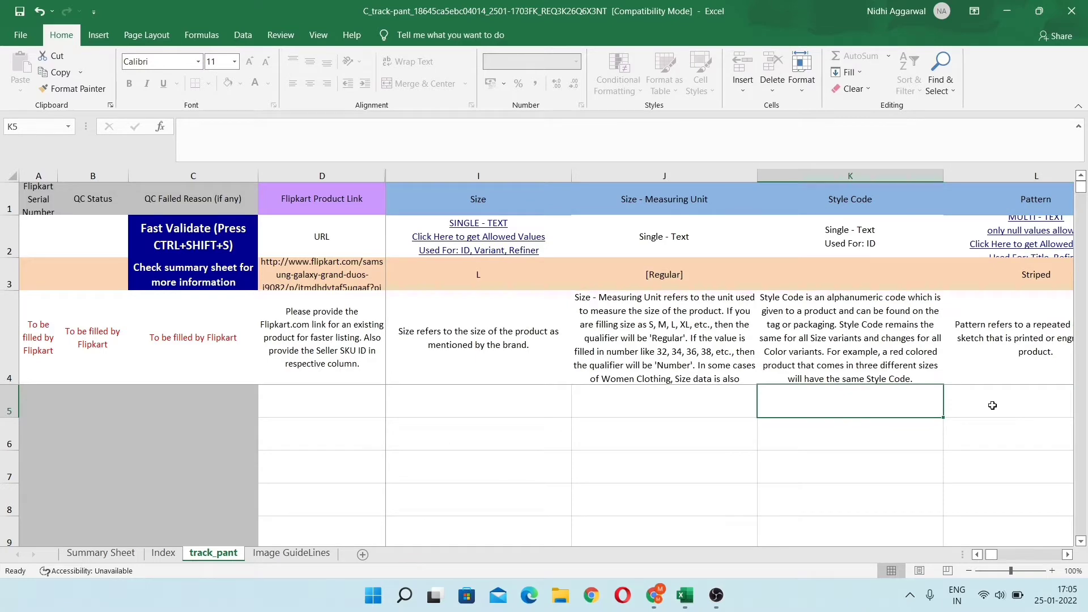
pyautogui.press('Tab')
pyautogui.press('Tab')
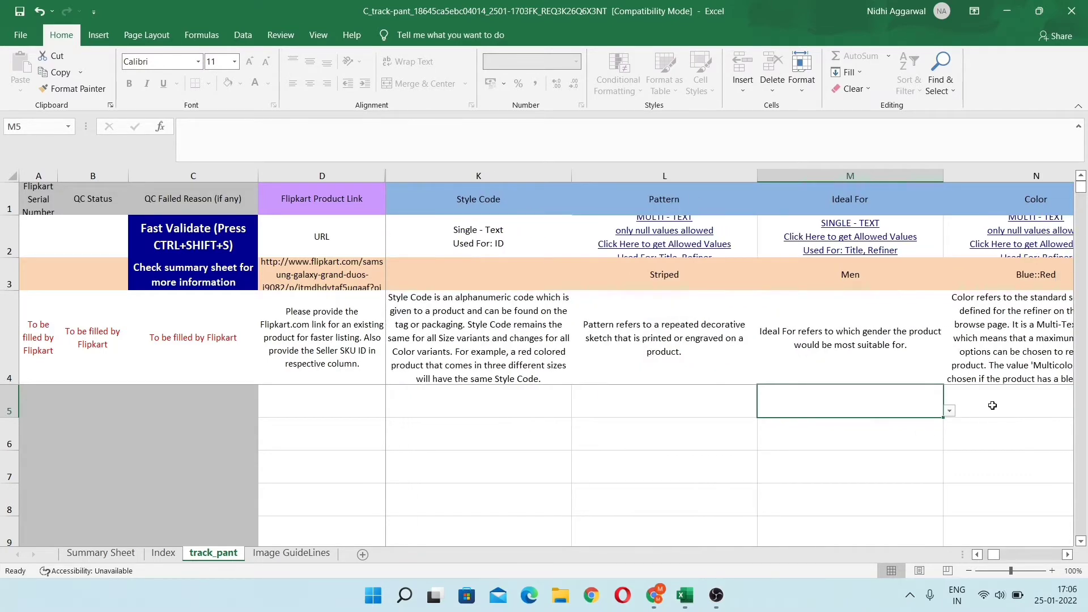
pyautogui.press('Tab')
pyautogui.press('Tab')
pyautogui.press('Tab')
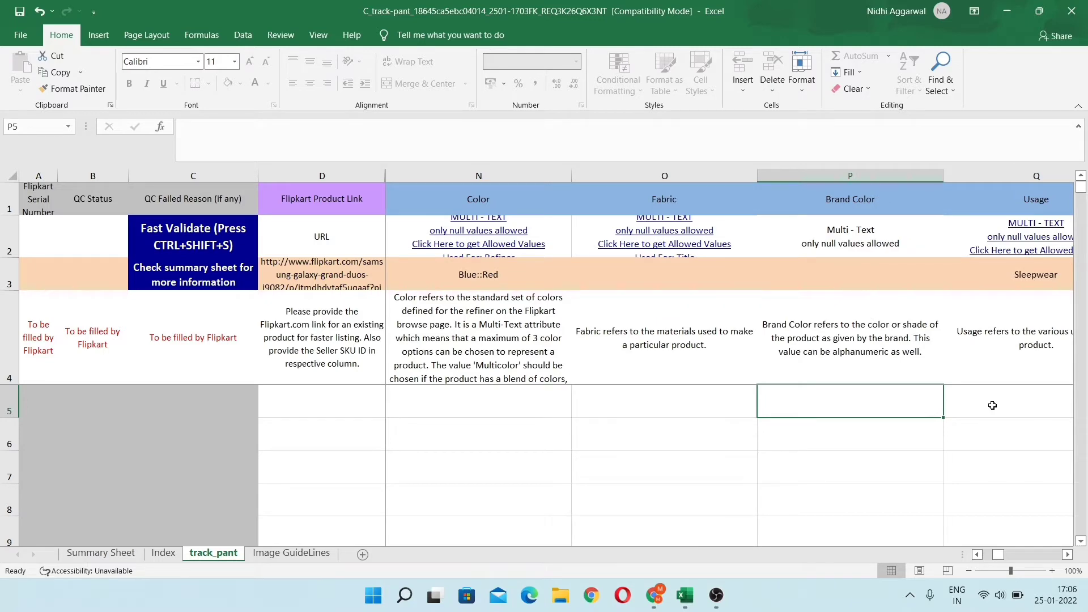
pyautogui.press('Left')
pyautogui.press('Left')
pyautogui.press('Left')
pyautogui.press('Left')
pyautogui.press('Left')
pyautogui.press('Left')
pyautogui.press('Left')
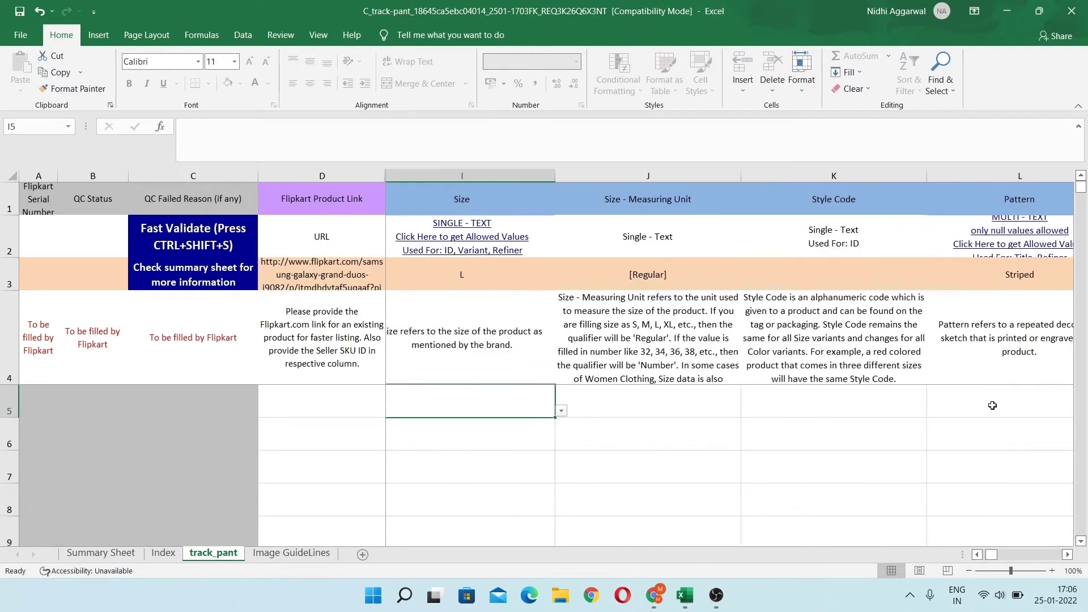
pyautogui.press('Left')
pyautogui.press('Left')
pyautogui.press('Left')
pyautogui.press('Left')
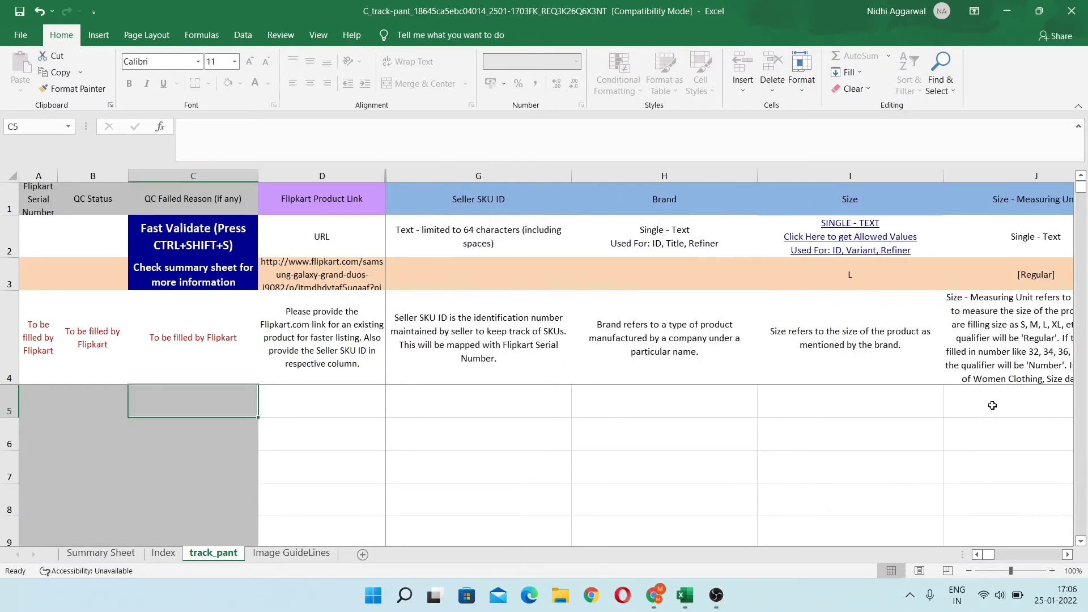
pyautogui.press('Right')
pyautogui.press('Right')
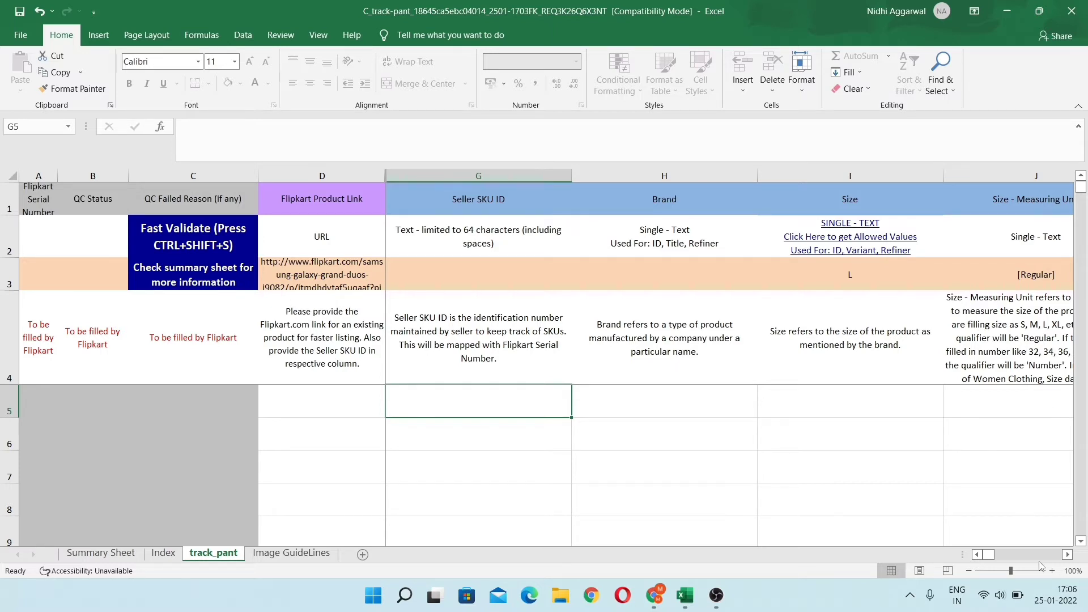
pyautogui.moveTo(684, 595)
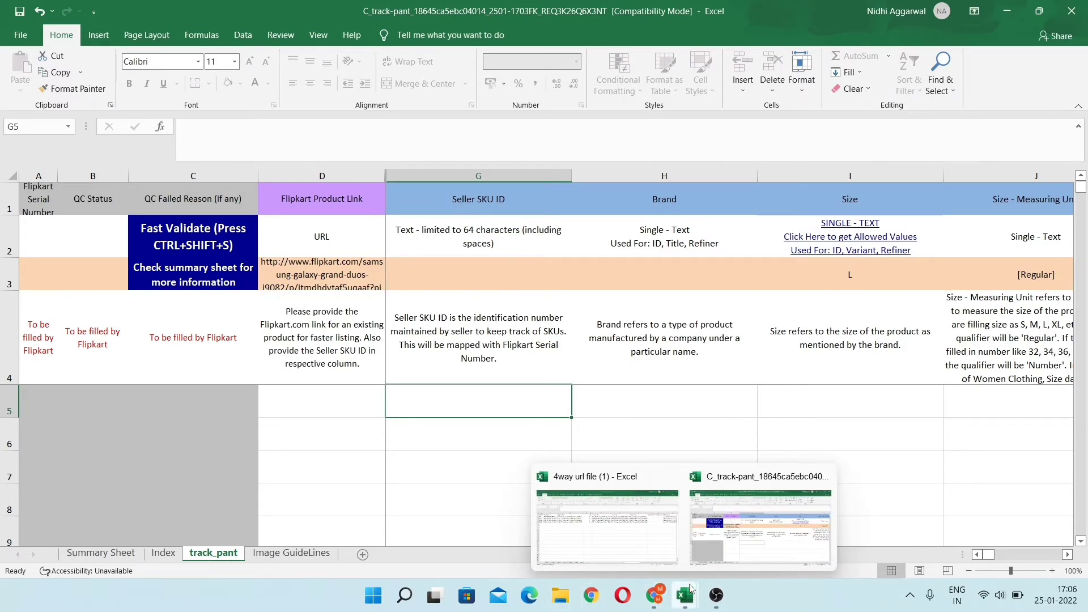
# In the 4way url file's Sheet7, review the headers from Colour and Product Sku through the bullet point columns
pyautogui.click(629, 529)
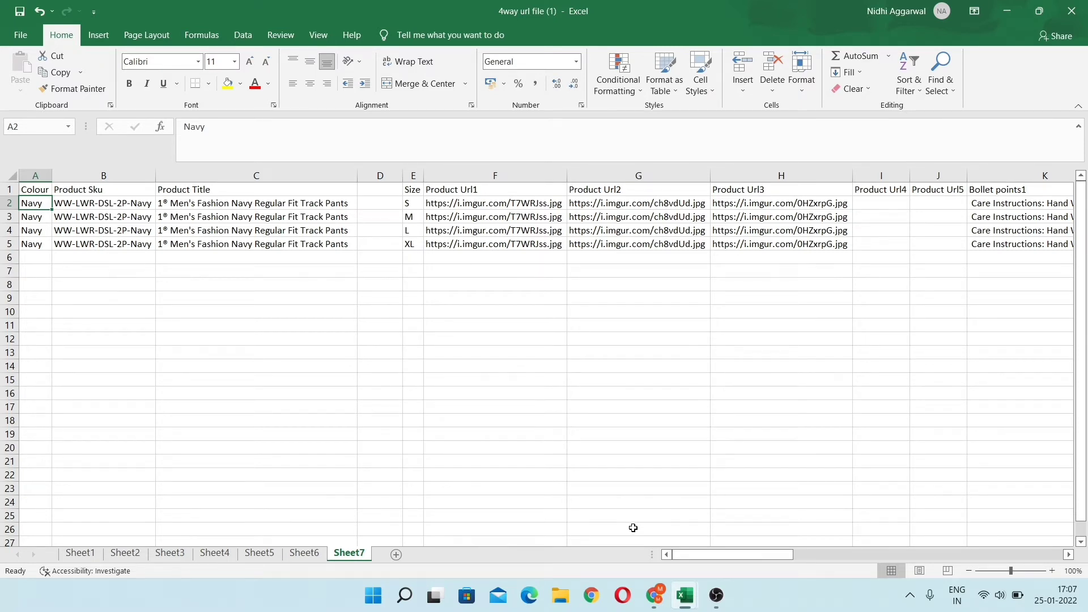
pyautogui.press('Up')
pyautogui.press('Right')
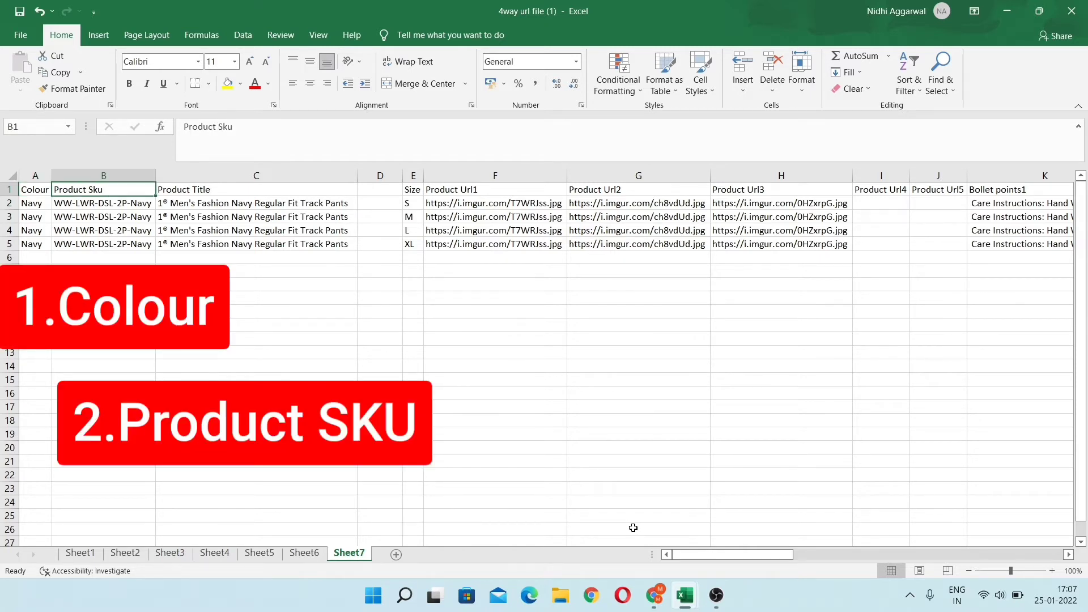
pyautogui.press('Right')
pyautogui.press('Right')
pyautogui.press('Right')
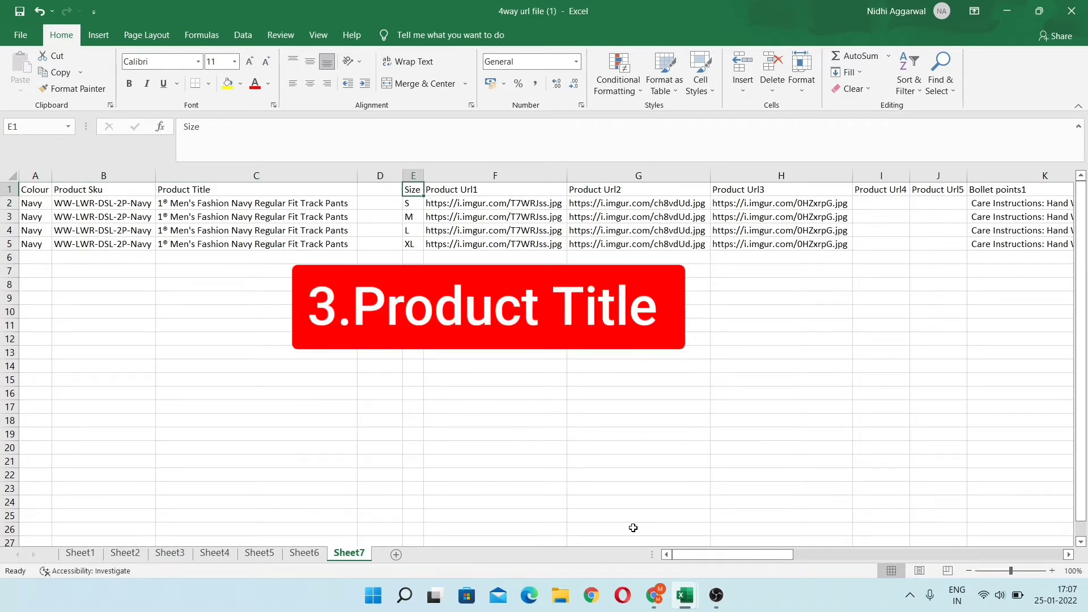
pyautogui.press('Right')
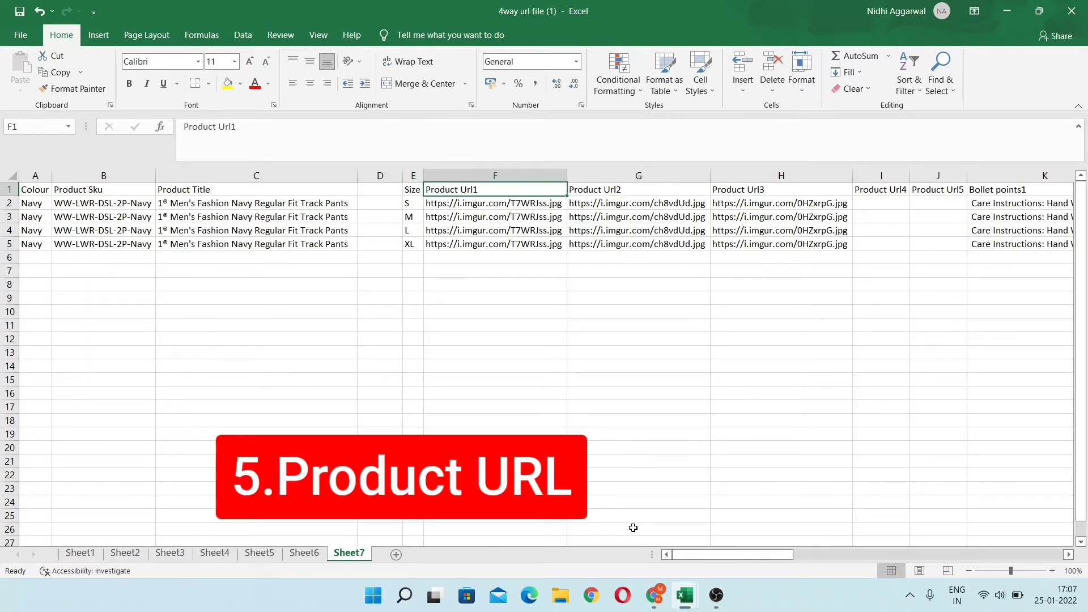
pyautogui.press('Right')
pyautogui.press('Right')
pyautogui.press('Right')
pyautogui.press('Right')
pyautogui.press('Right')
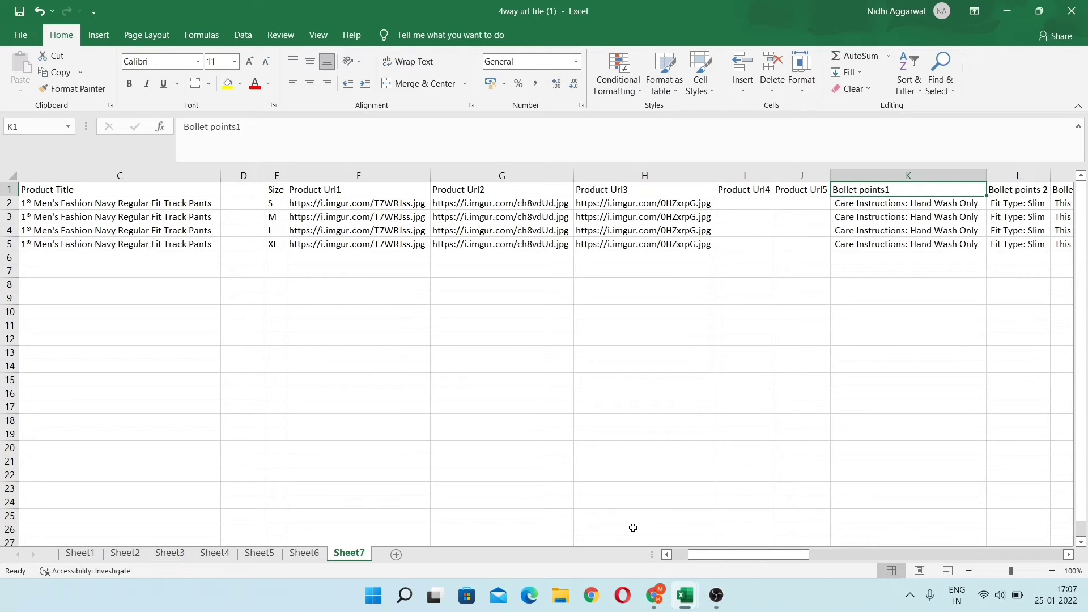
pyautogui.press('Right')
pyautogui.press('Right')
pyautogui.press('Right')
pyautogui.press('Right')
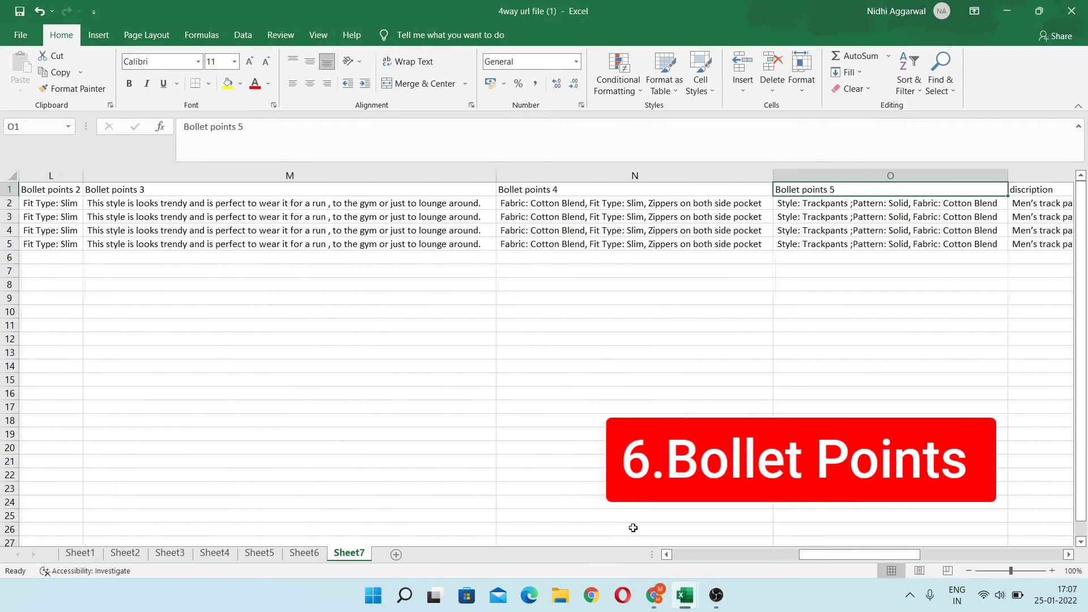
pyautogui.press('Right')
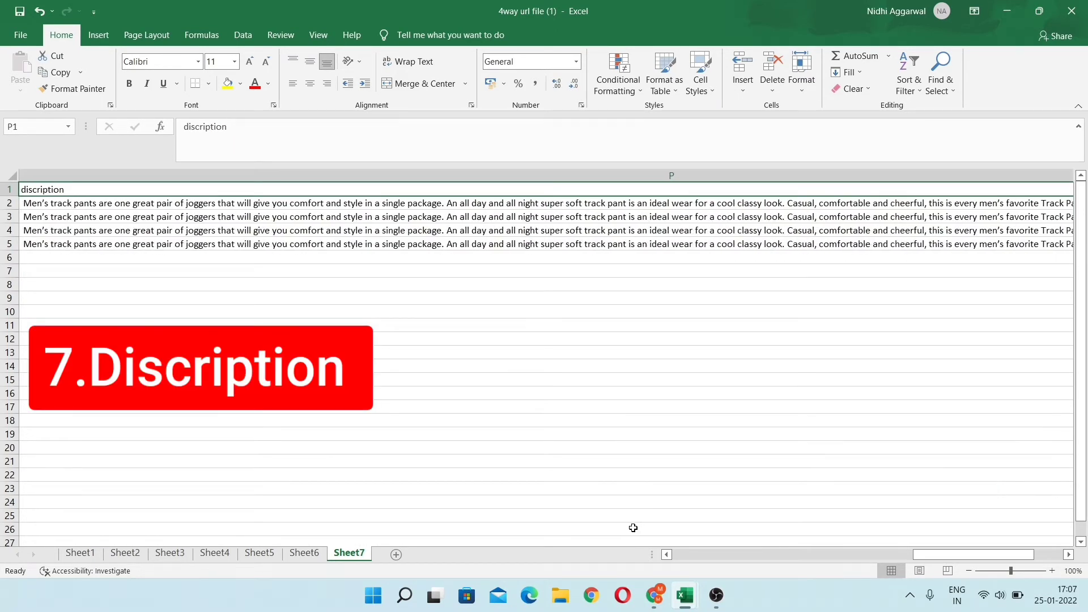
pyautogui.press('Left')
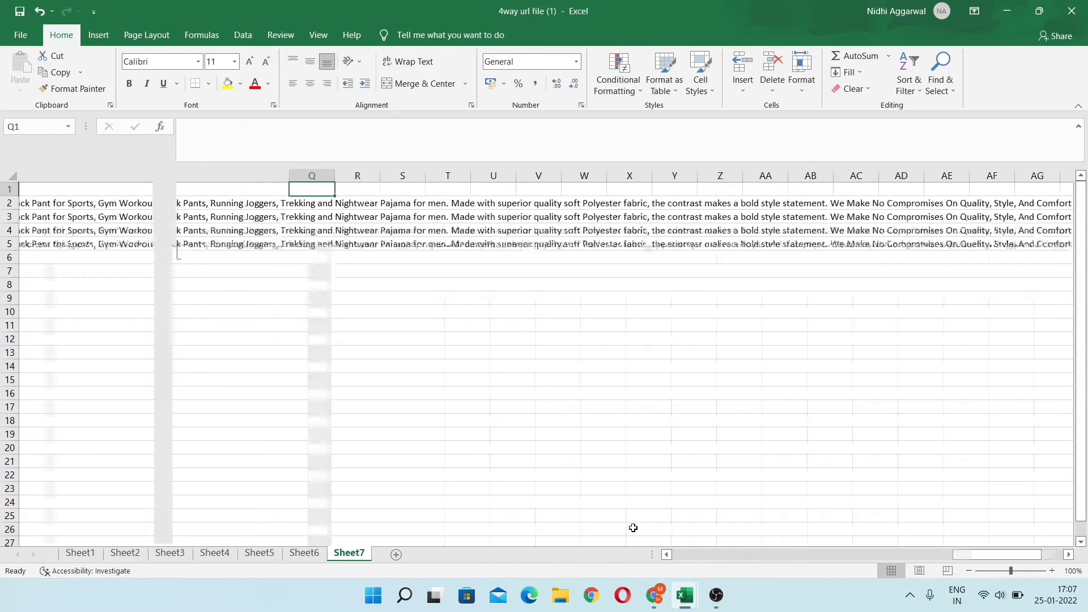
pyautogui.press('Left')
pyautogui.press('Left')
pyautogui.press('Left')
pyautogui.press('Left')
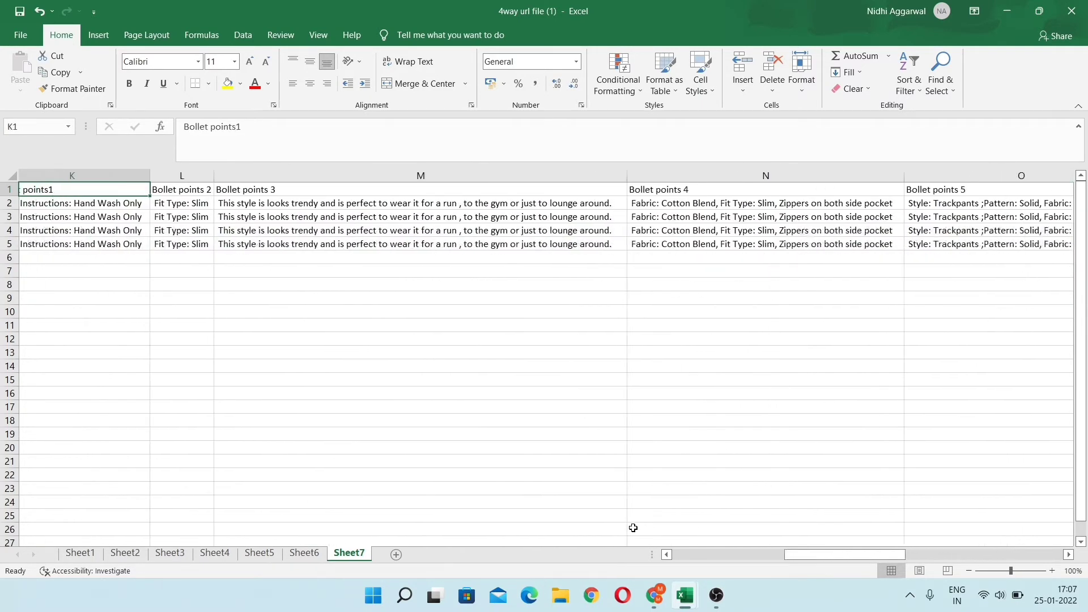
pyautogui.press('Left')
pyautogui.press('Left')
pyautogui.press('Left')
pyautogui.press('Left')
pyautogui.press('Left')
pyautogui.press('Left')
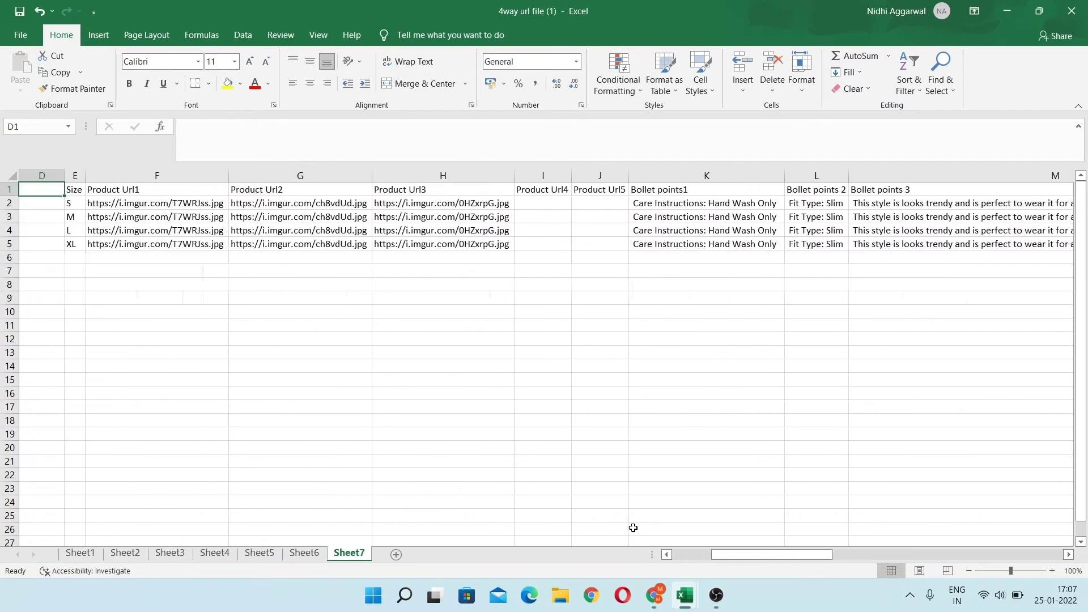
pyautogui.press('Left')
pyautogui.press('Left')
pyautogui.press('Left')
pyautogui.press('Left')
# Check the four Navy track pants product rows, then return to the C_track-pant template
pyautogui.press('Down')
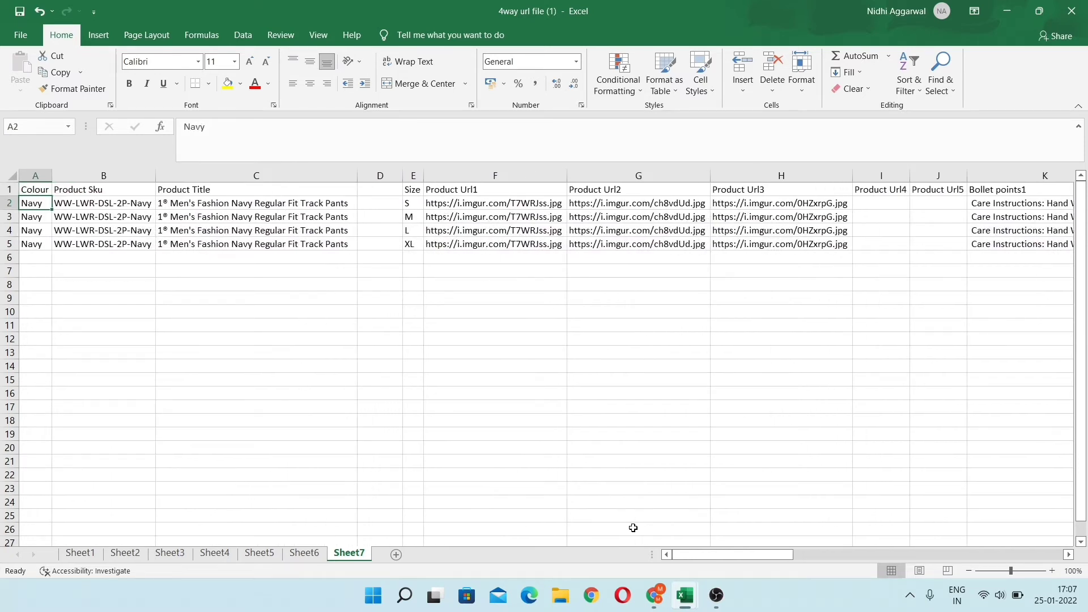
pyautogui.press('Down')
pyautogui.press('Down')
pyautogui.press('Down')
pyautogui.press('Down')
pyautogui.press('Up')
pyautogui.press('Up')
pyautogui.press('Up')
pyautogui.press('Up')
pyautogui.press('Down')
pyautogui.press('Down')
pyautogui.press('Down')
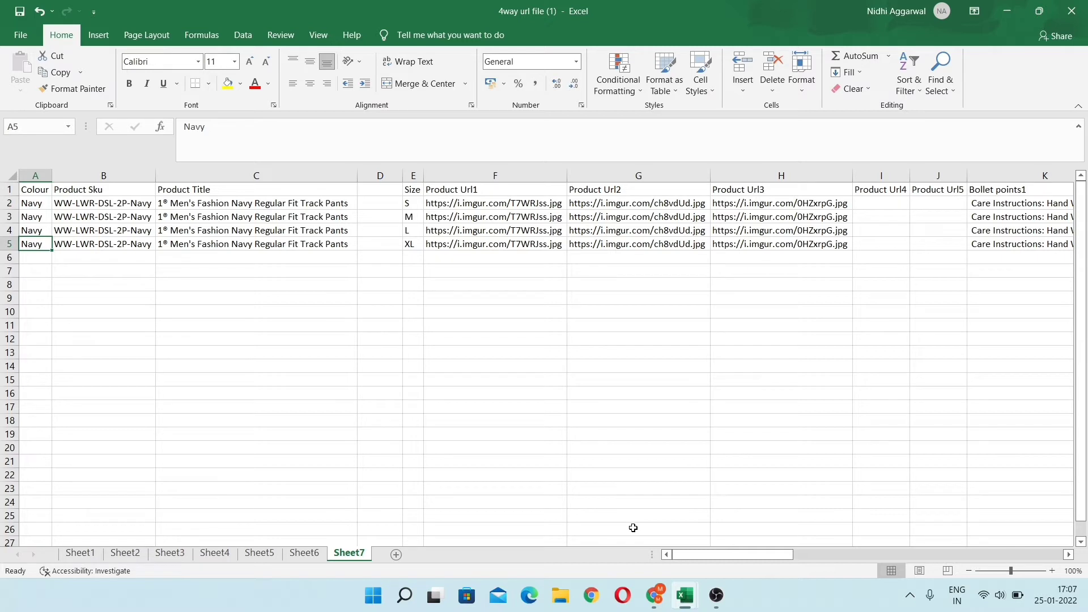
pyautogui.press('Down')
pyautogui.press('Up')
pyautogui.press('Up')
pyautogui.press('Up')
pyautogui.press('Up')
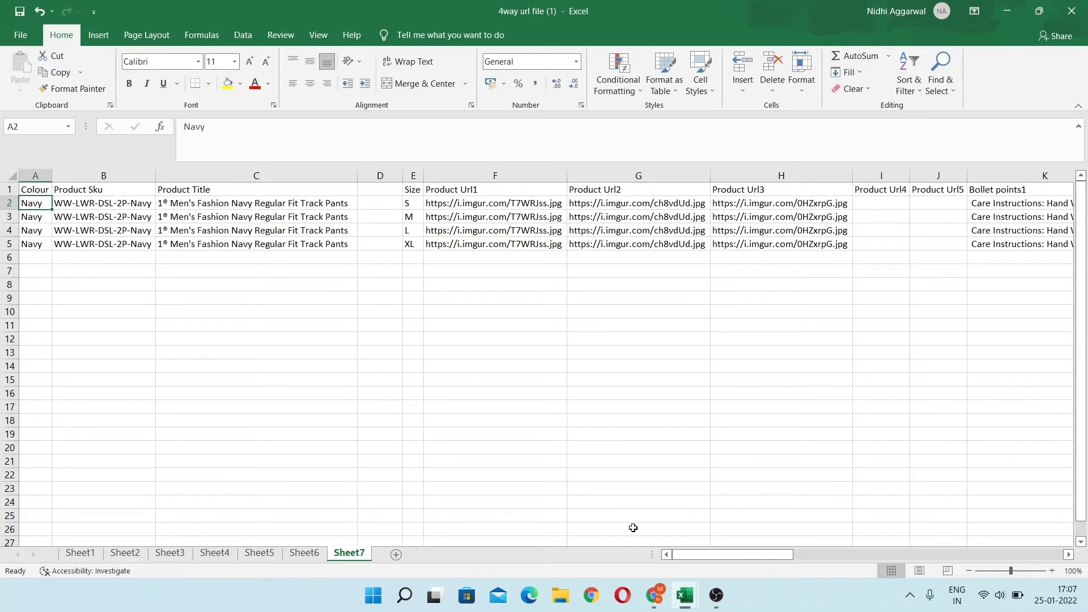
pyautogui.press('Down')
pyautogui.press('Down')
pyautogui.press('Down')
pyautogui.press('Down')
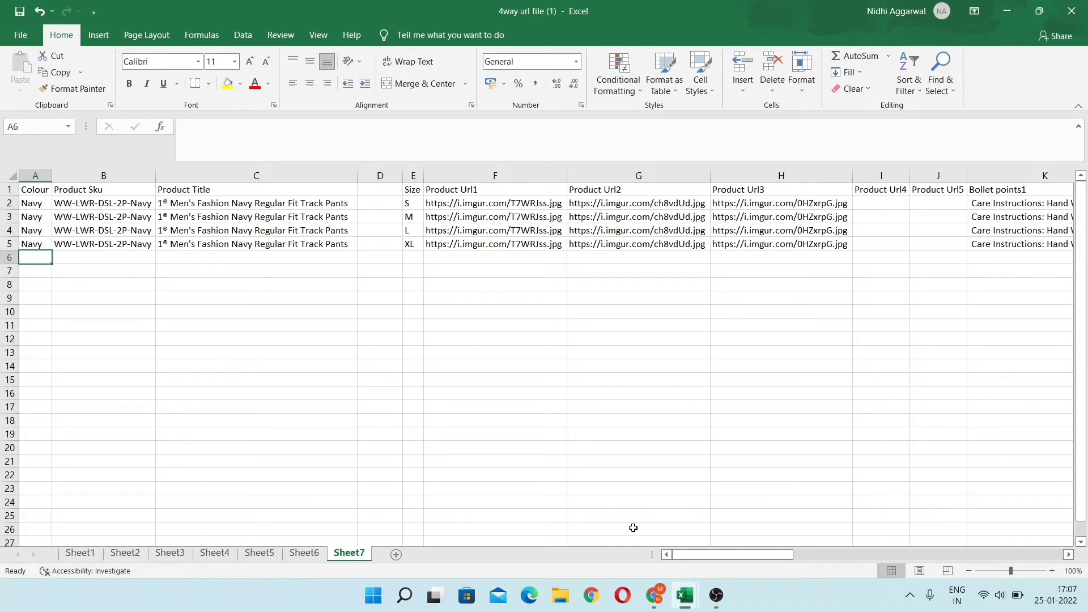
pyautogui.press('Down')
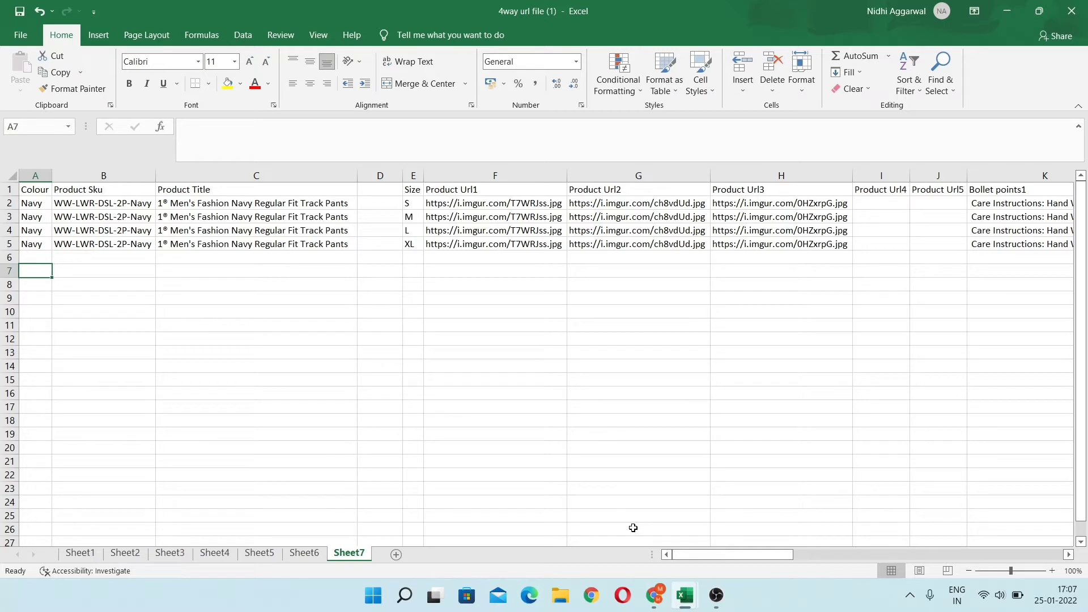
pyautogui.press('Down')
pyautogui.press('Down')
pyautogui.press('Up')
pyautogui.press('Up')
pyautogui.press('Up')
pyautogui.press('Up')
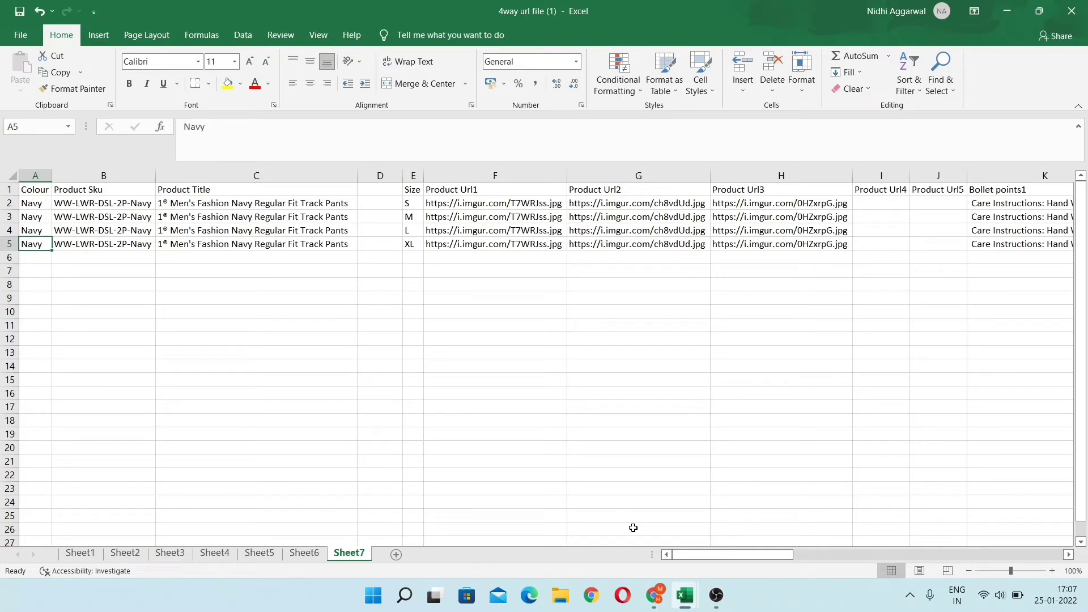
pyautogui.press('Down')
pyautogui.press('Down')
pyautogui.press('Up')
pyautogui.press('Up')
pyautogui.press('Down')
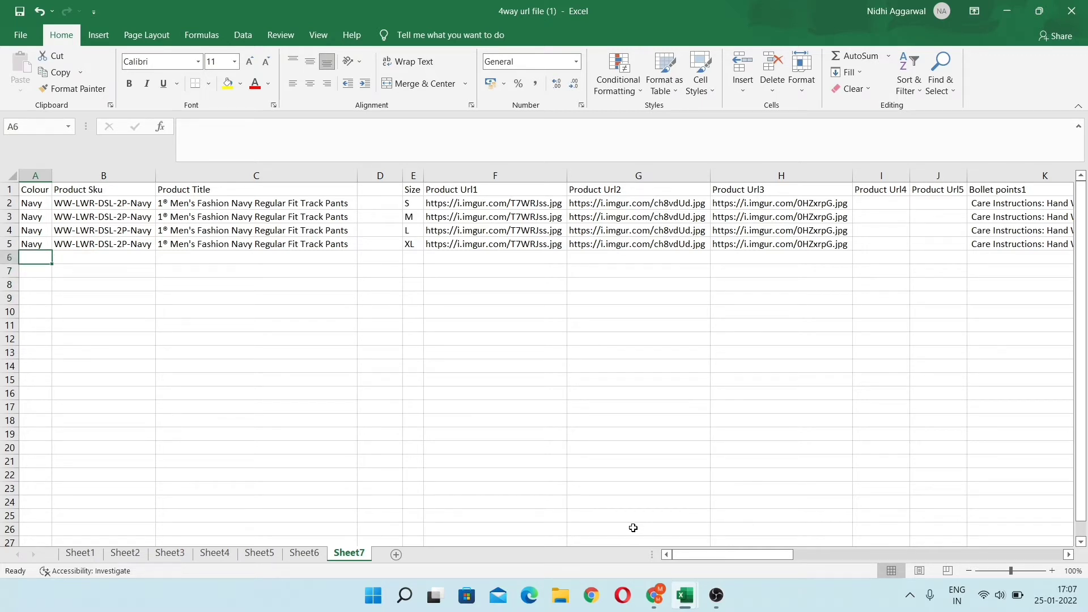
pyautogui.press('Down')
pyautogui.press('Down')
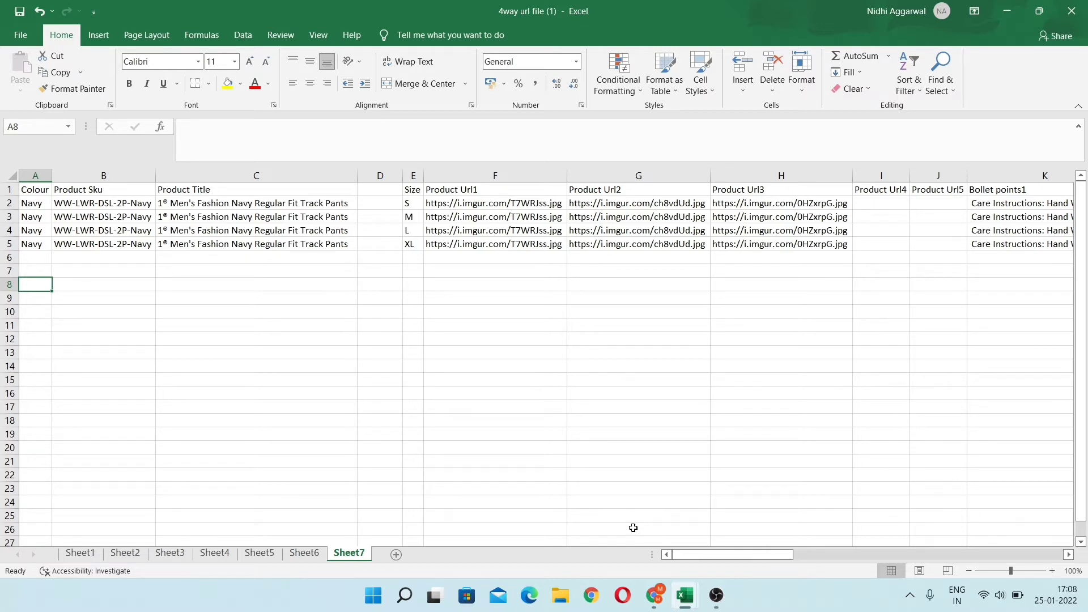
pyautogui.click(683, 596)
pyautogui.click(737, 524)
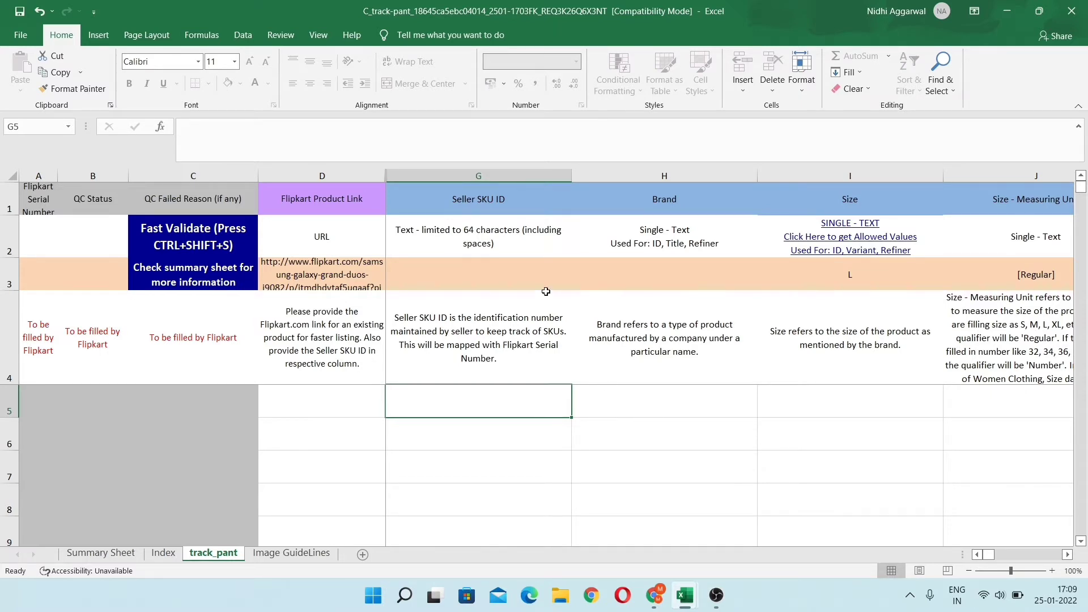
# Select G5 below the Seller SKU ID note, then bring up the 4way url file workbook
pyautogui.click(484, 237)
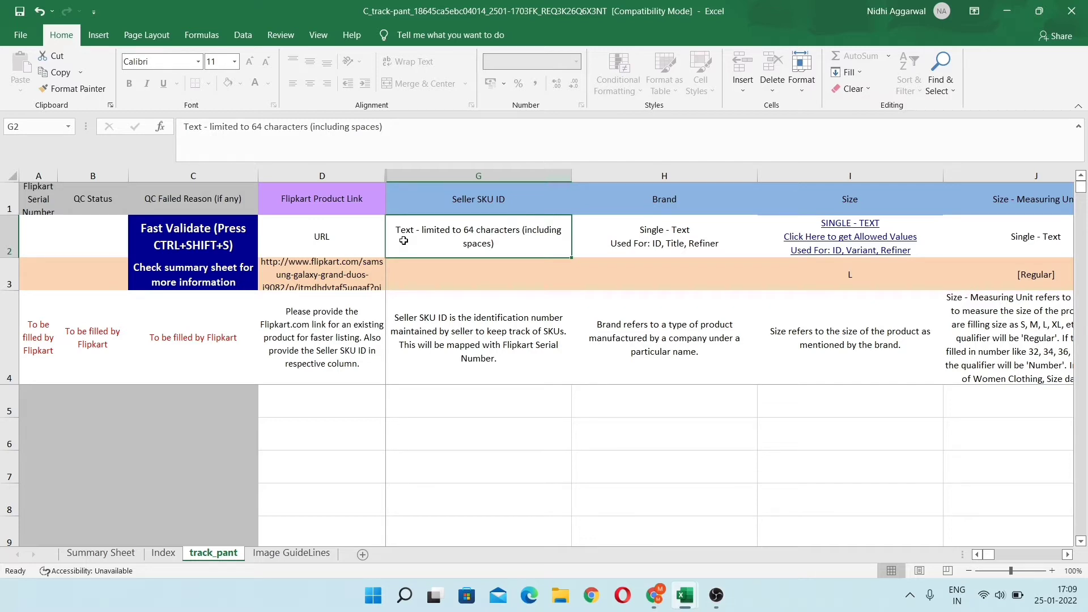
pyautogui.press('Down')
pyautogui.press('Down')
pyautogui.press('Down')
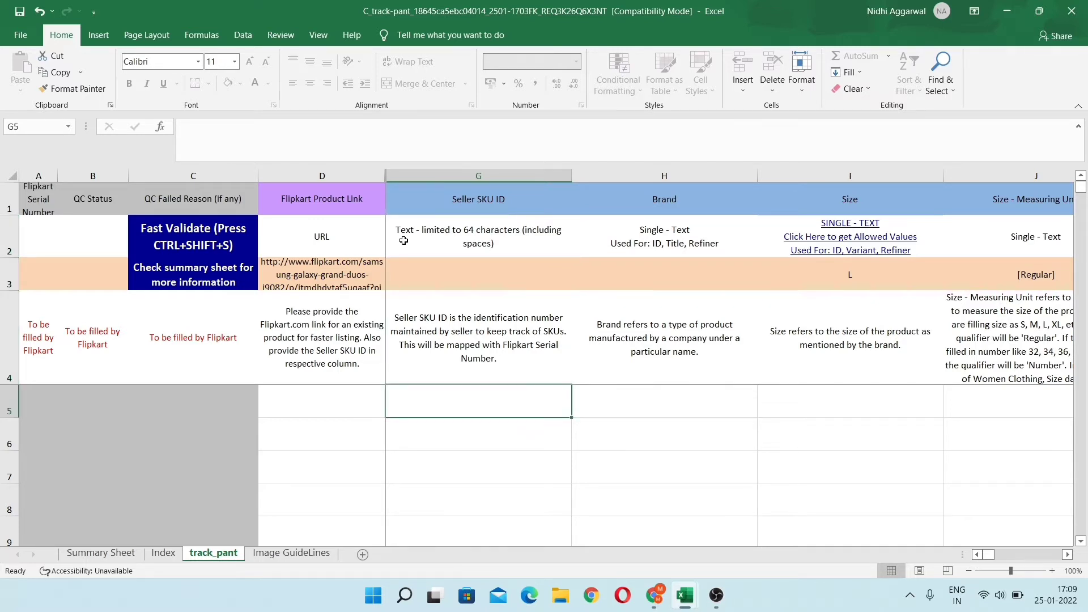
pyautogui.press('alt')
pyautogui.hotkey('alt', 'Tab')
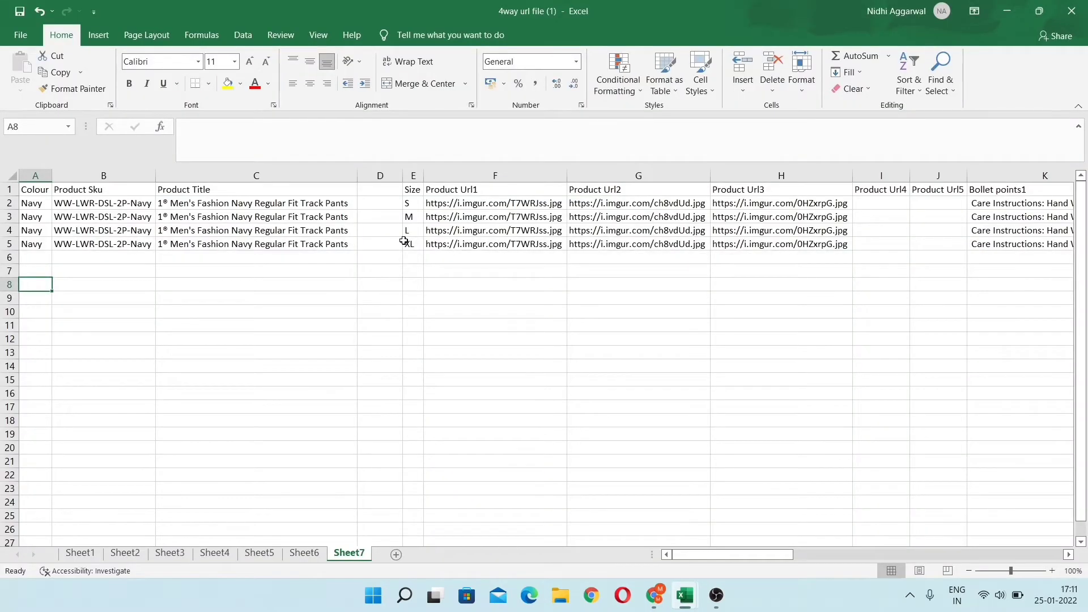
# Copy the four Product SKU values in B2:B5 and pick cells below the SKU list
pyautogui.click(81, 203)
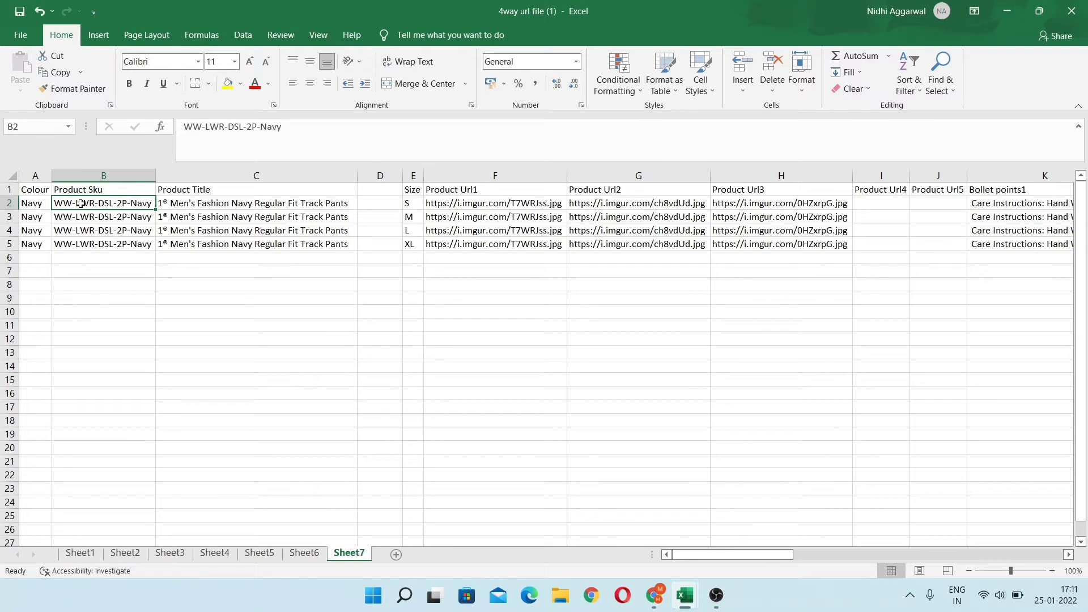
pyautogui.hotkey('shift', 'Down')
pyautogui.hotkey('shift', 'Down')
pyautogui.hotkey('shift', 'Down')
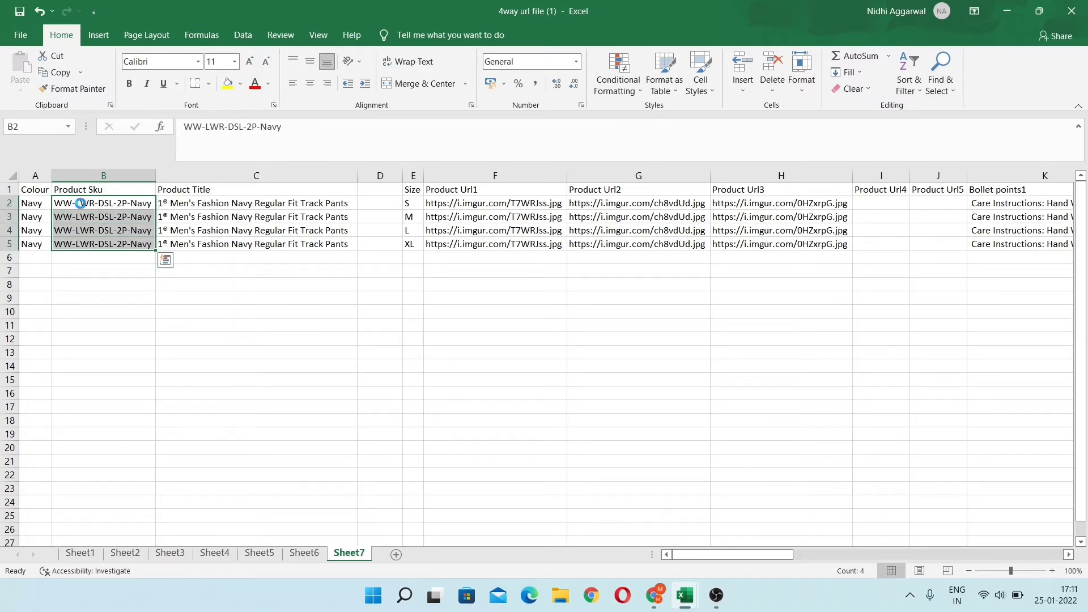
pyautogui.hotkey('ctrl', 'c')
pyautogui.click(77, 287)
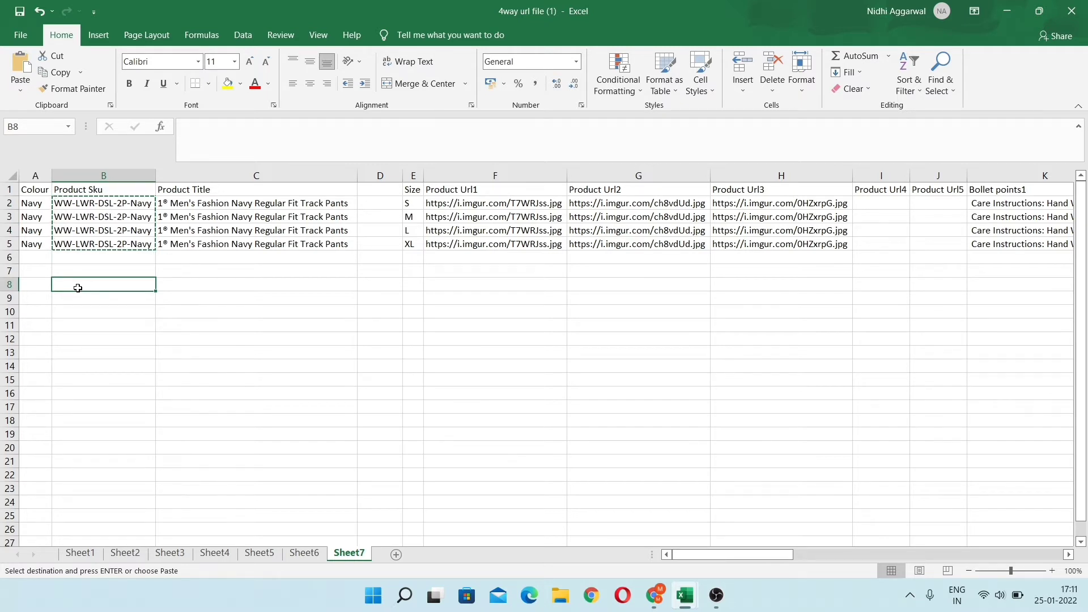
pyautogui.click(193, 272)
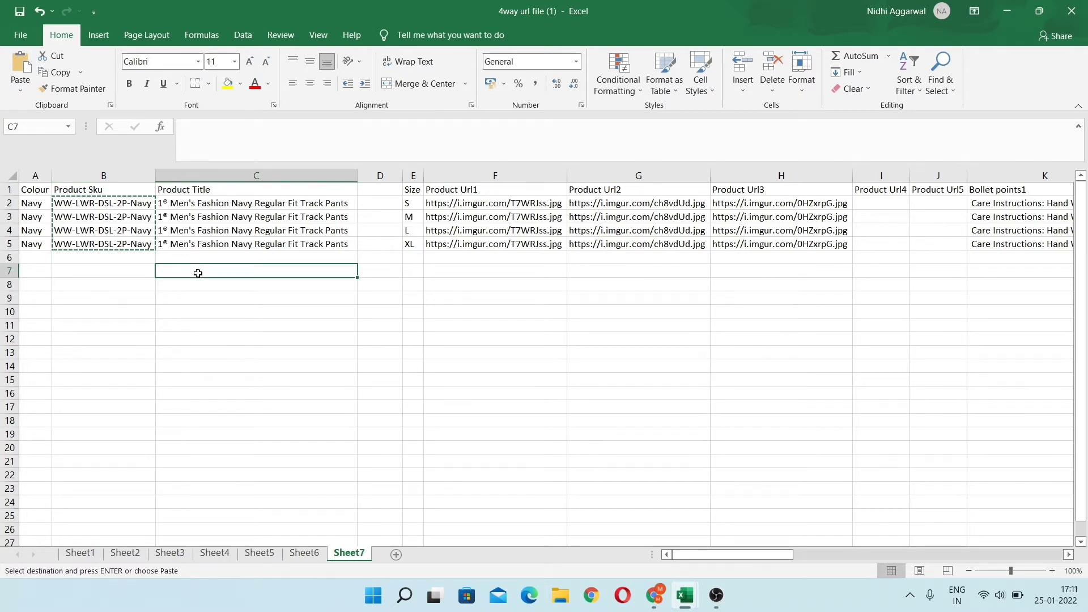
pyautogui.click(114, 283)
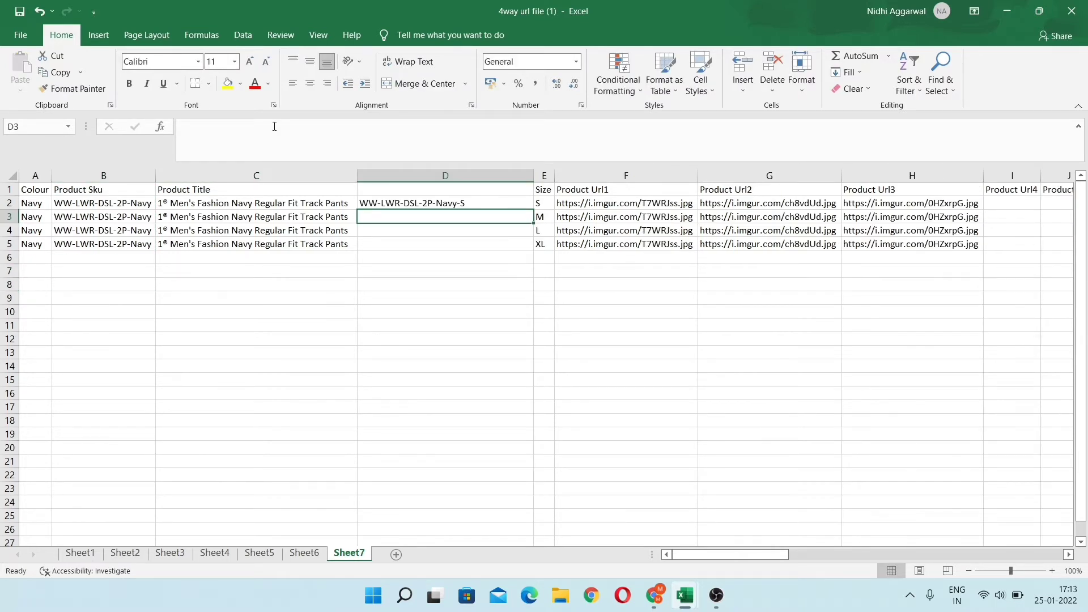
# Fill D2:D5 with =CONCATENATE(B2,"-",E2) size SKUs like WW-LWR-DSL-2P-Navy-S, and copy them
pyautogui.click(454, 201)
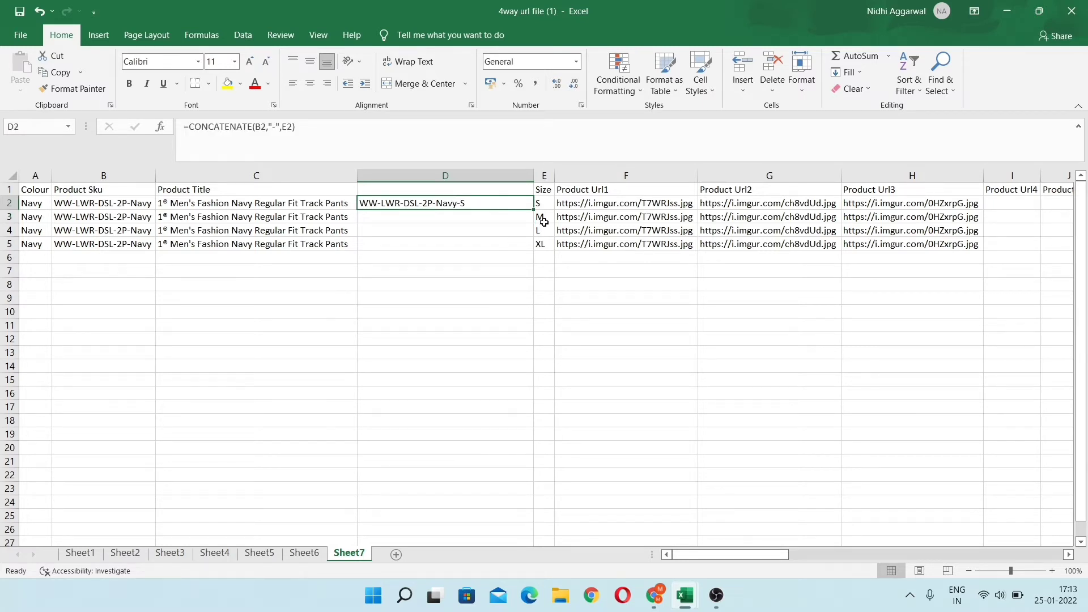
pyautogui.moveTo(533, 208); pyautogui.dragTo(524, 251)
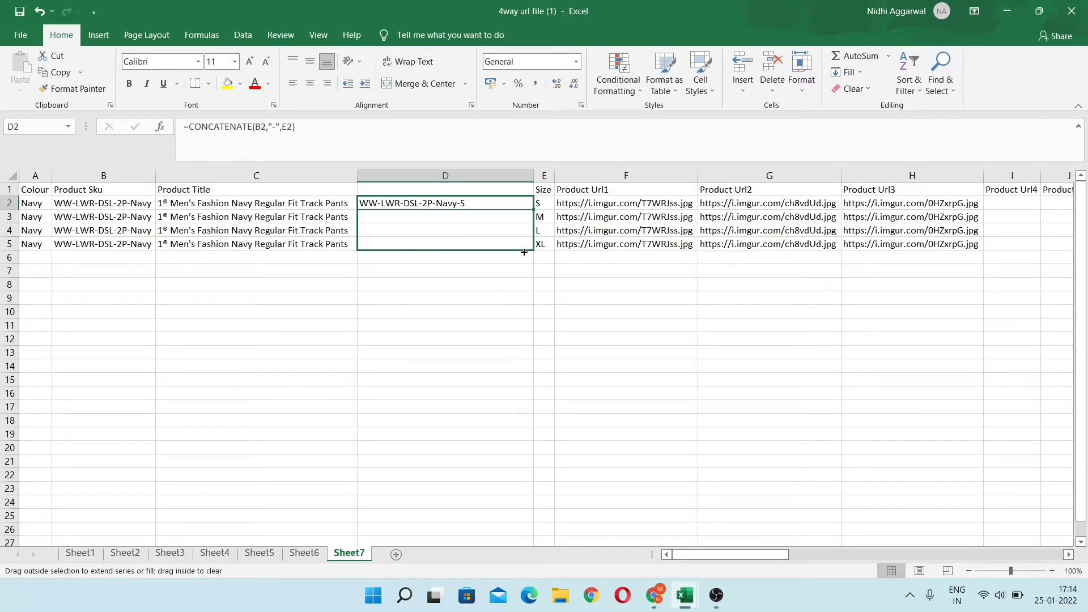
pyautogui.click(503, 267)
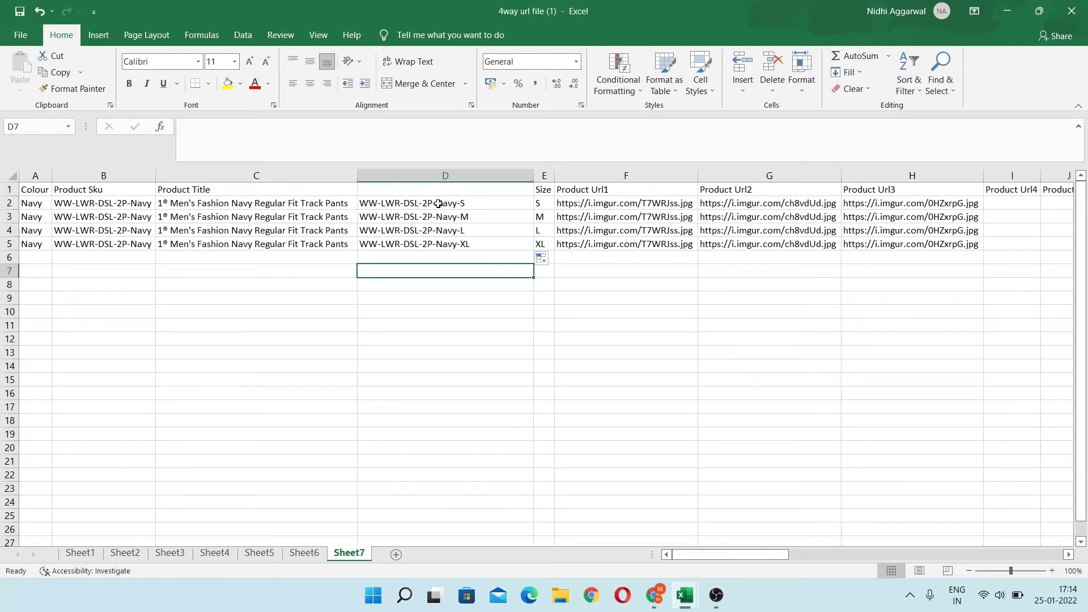
pyautogui.click(410, 203)
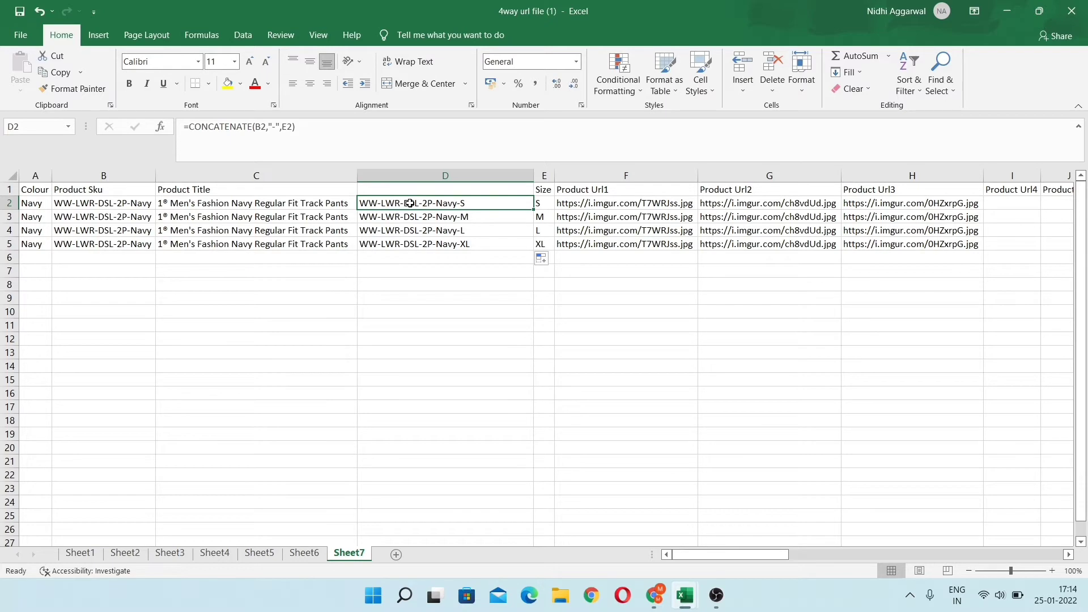
pyautogui.hotkey('ctrl', 'shift', 'Down')
pyautogui.hotkey('ctrl', 'c')
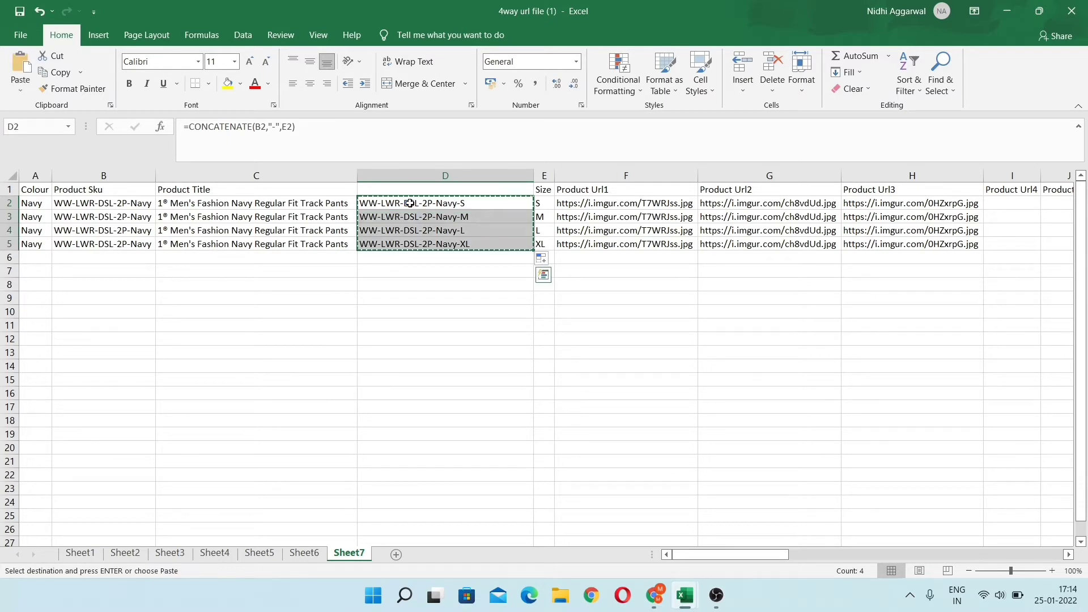
pyautogui.hotkey('alt', 'Tab')
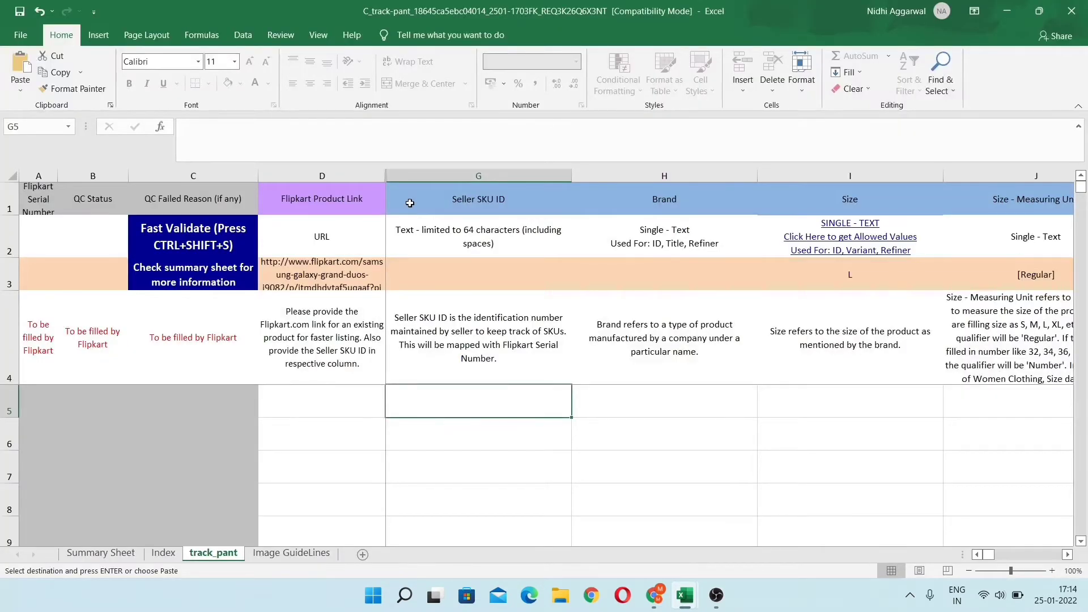
# Paste the four size SKUs as values into Seller SKU ID G5:G8
pyautogui.hotkey('ctrl', 'alt', 'v')
pyautogui.press('v')
pyautogui.press('Return')
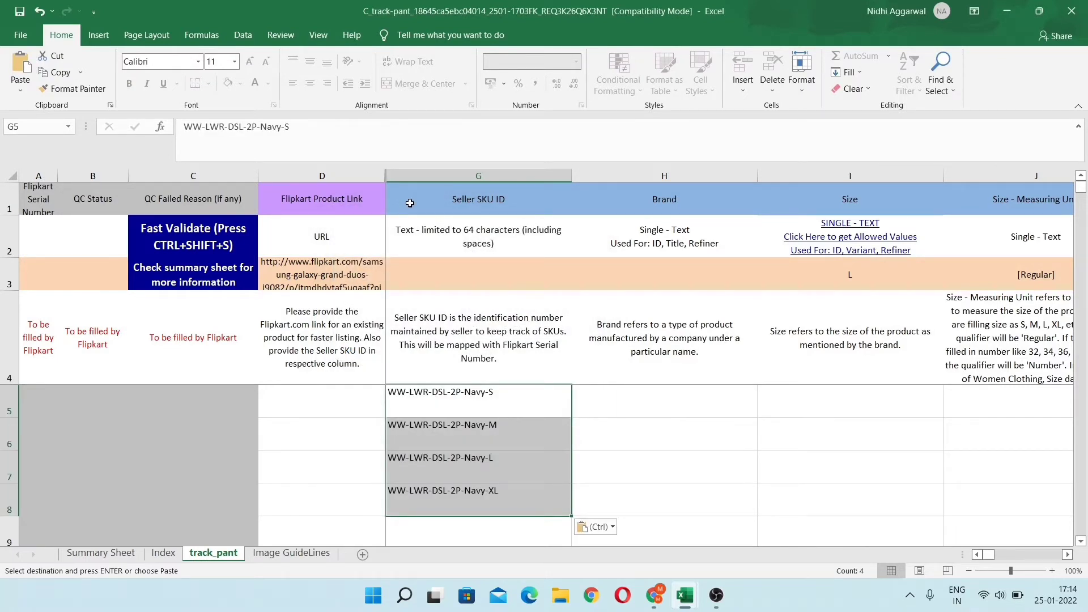
# Set Brand to 1 for rows H5 through H8
pyautogui.press('Right')
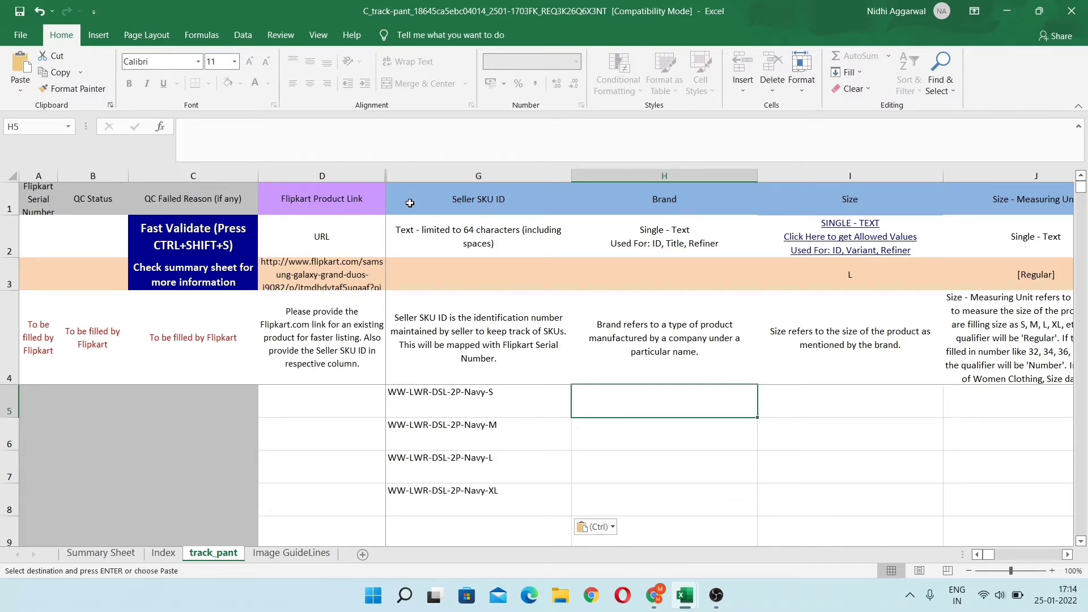
pyautogui.write('1')
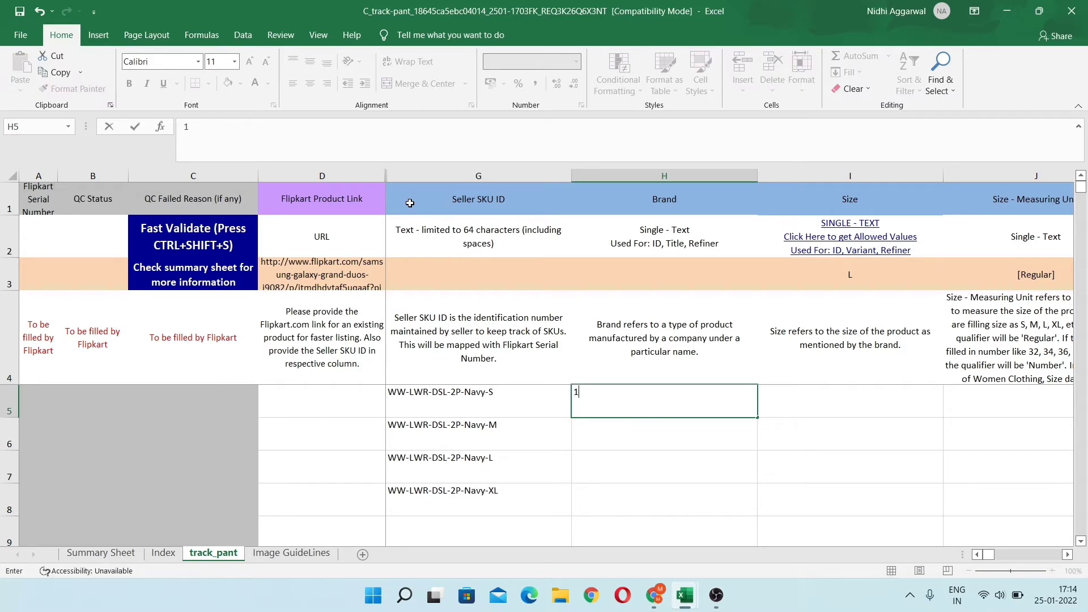
pyautogui.hotkey('shift', 'Down')
pyautogui.hotkey('shift', 'Down')
pyautogui.hotkey('shift', 'Down')
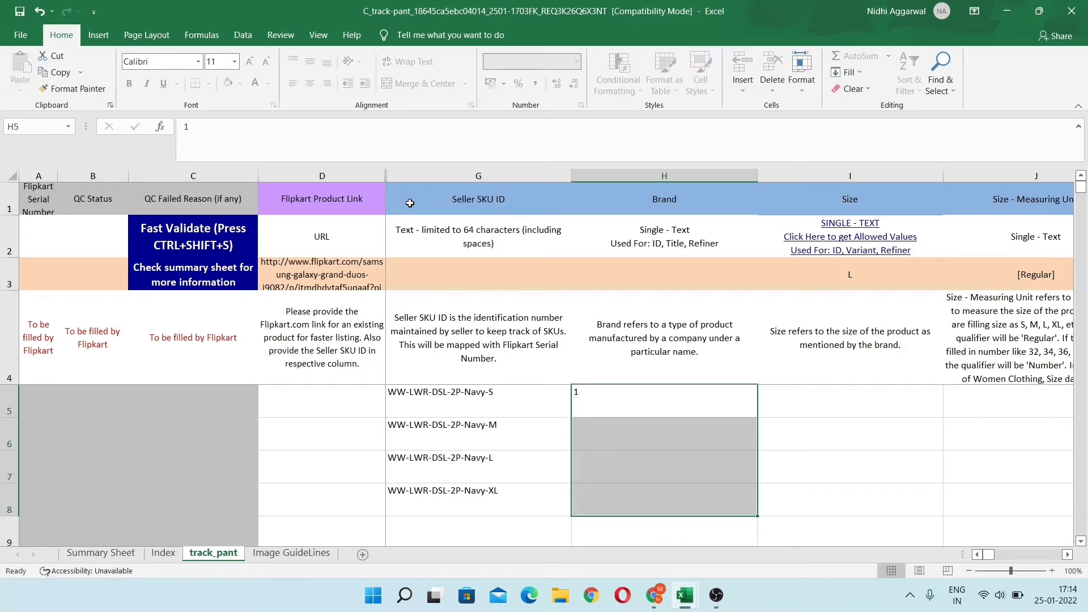
pyautogui.hotkey('ctrl', 'd')
# Choose sizes S, M, L and XL from the Size dropdowns in I5:I8
pyautogui.press('Right')
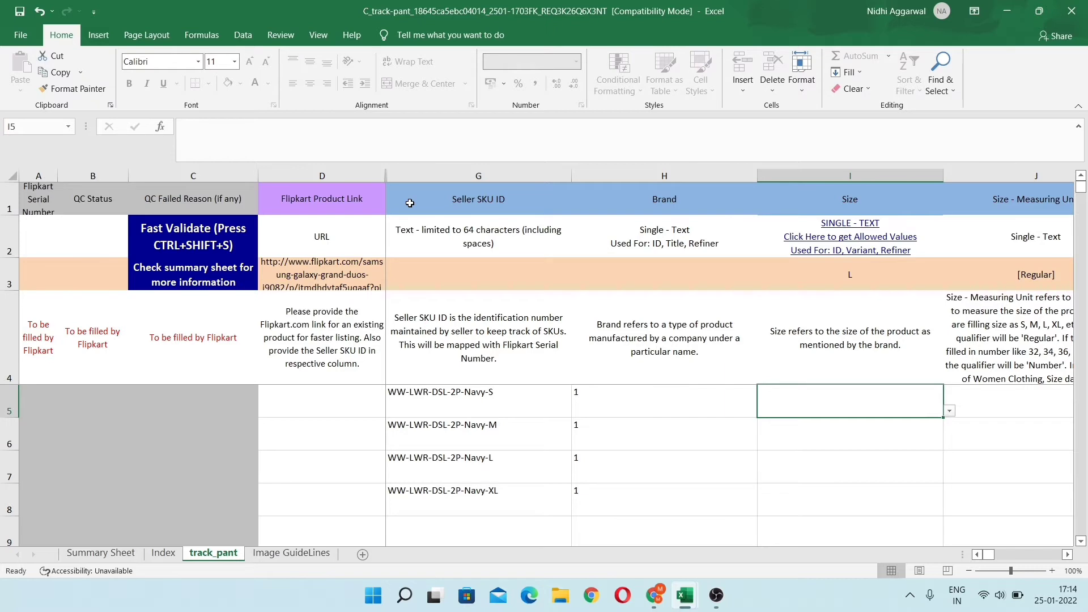
pyautogui.hotkey('alt', 'Down')
pyautogui.press('Down')
pyautogui.press('Down')
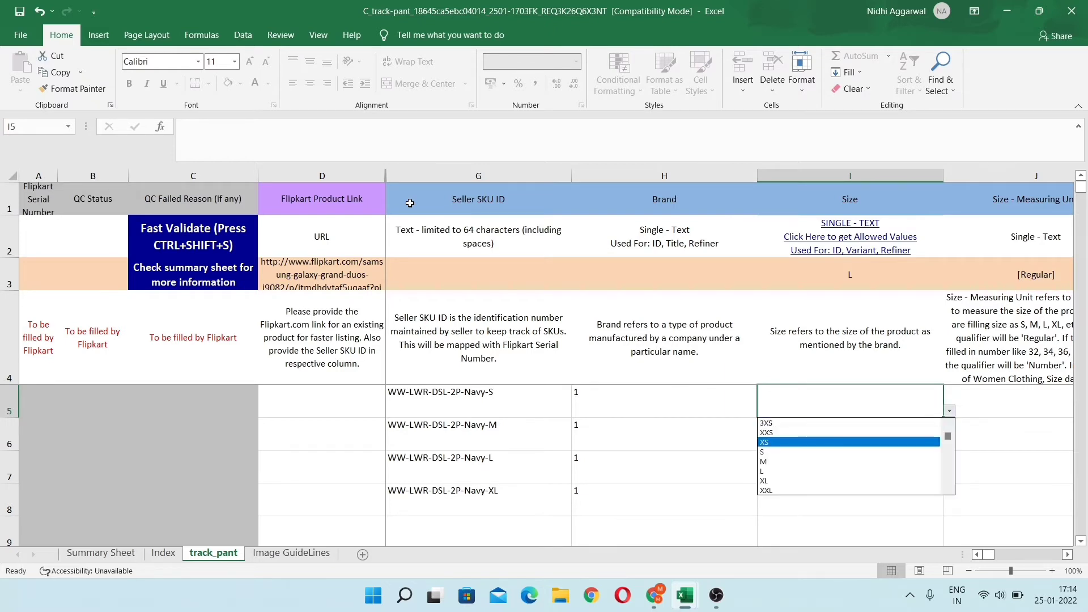
pyautogui.press('Down')
pyautogui.press('Return')
pyautogui.press('Return')
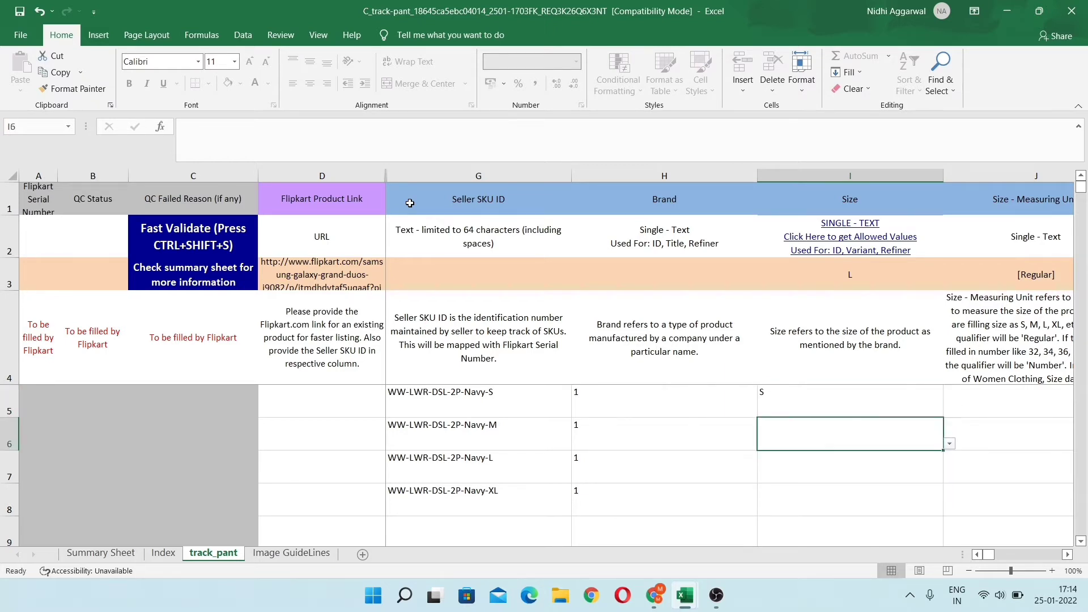
pyautogui.hotkey('alt', 'Down')
pyautogui.press('Down')
pyautogui.press('Down')
pyautogui.press('Down')
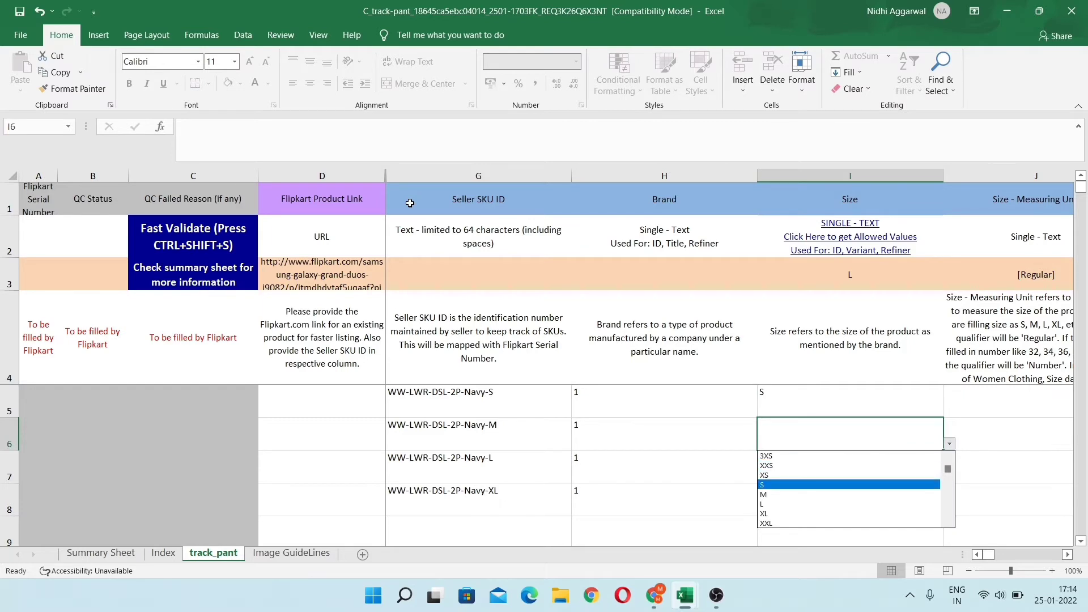
pyautogui.press('Down')
pyautogui.press('Return')
pyautogui.press('Return')
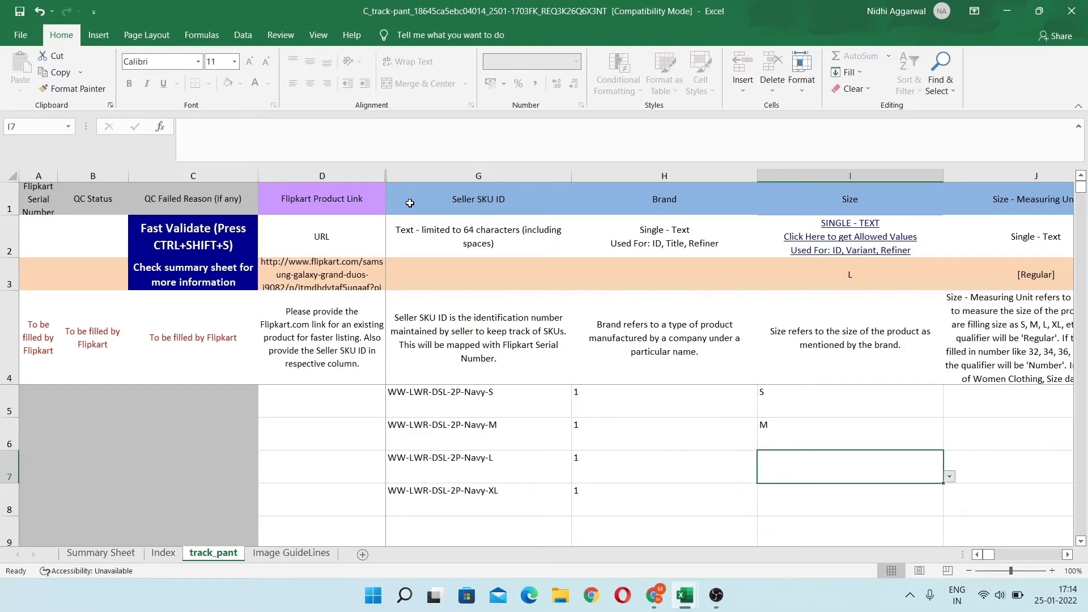
pyautogui.hotkey('alt', 'Down')
pyautogui.press('Down')
pyautogui.press('Down')
pyautogui.press('Down')
pyautogui.press('Down')
pyautogui.press('Return')
pyautogui.press('Return')
pyautogui.hotkey('alt', 'Down')
pyautogui.press('Down')
pyautogui.press('Down')
pyautogui.press('Down')
pyautogui.press('Down')
pyautogui.press('Down')
pyautogui.press('Down')
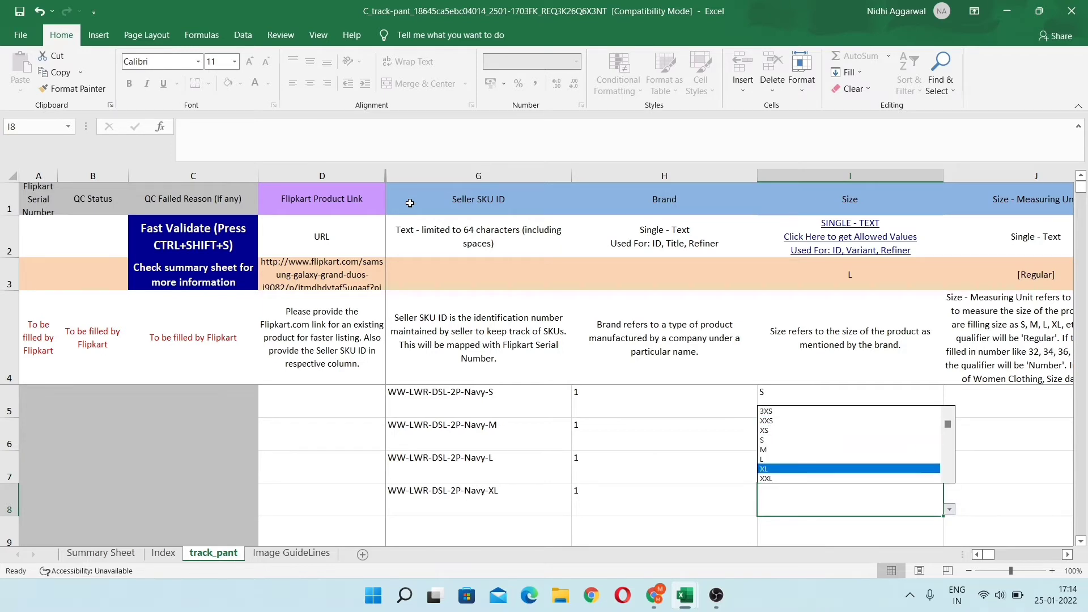
pyautogui.press('Return')
pyautogui.press('Right')
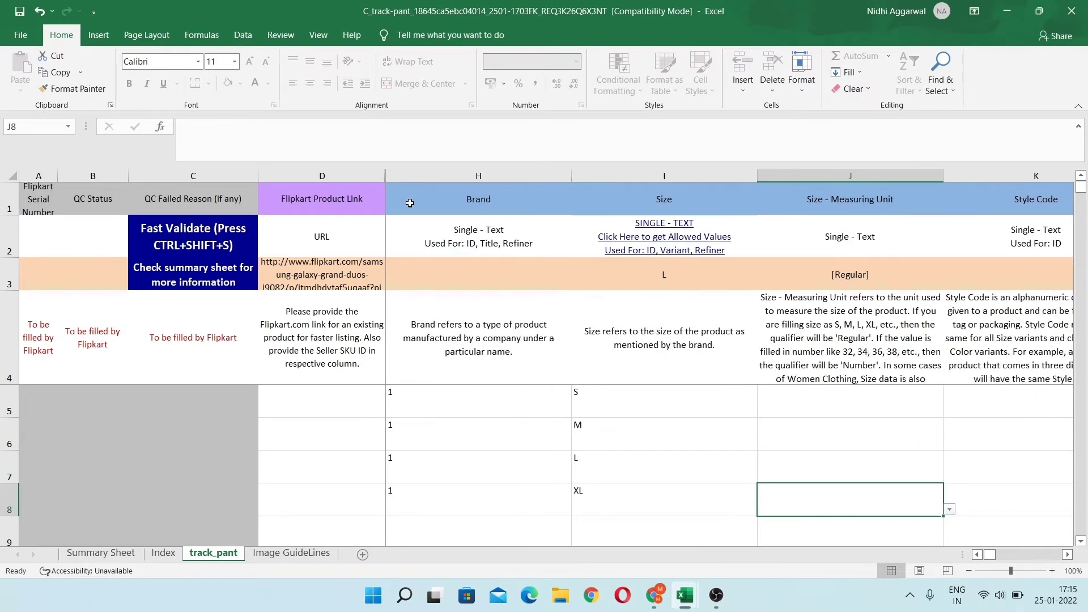
# Set Size - Measuring Unit to Regular for all four rows J5:J8
pyautogui.press('Up')
pyautogui.press('Up')
pyautogui.press('Up')
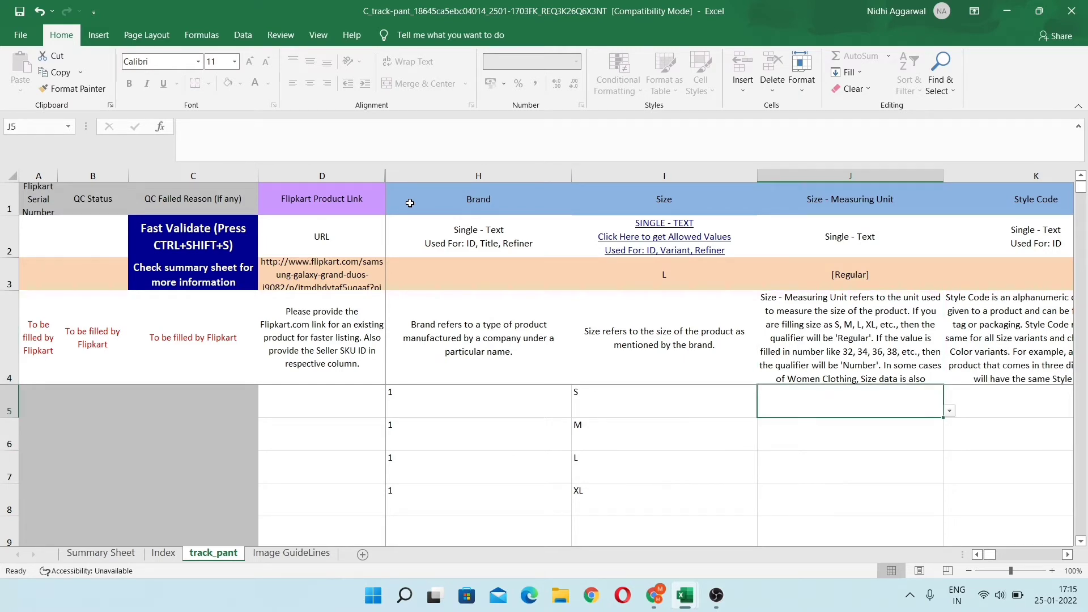
pyautogui.hotkey('alt', 'Down')
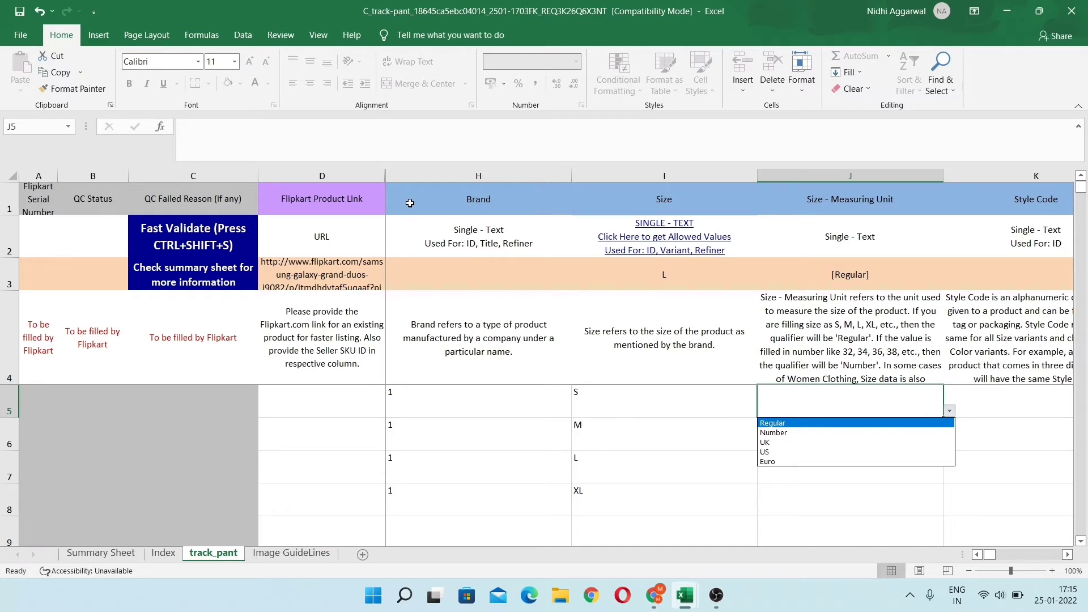
pyautogui.press('Return')
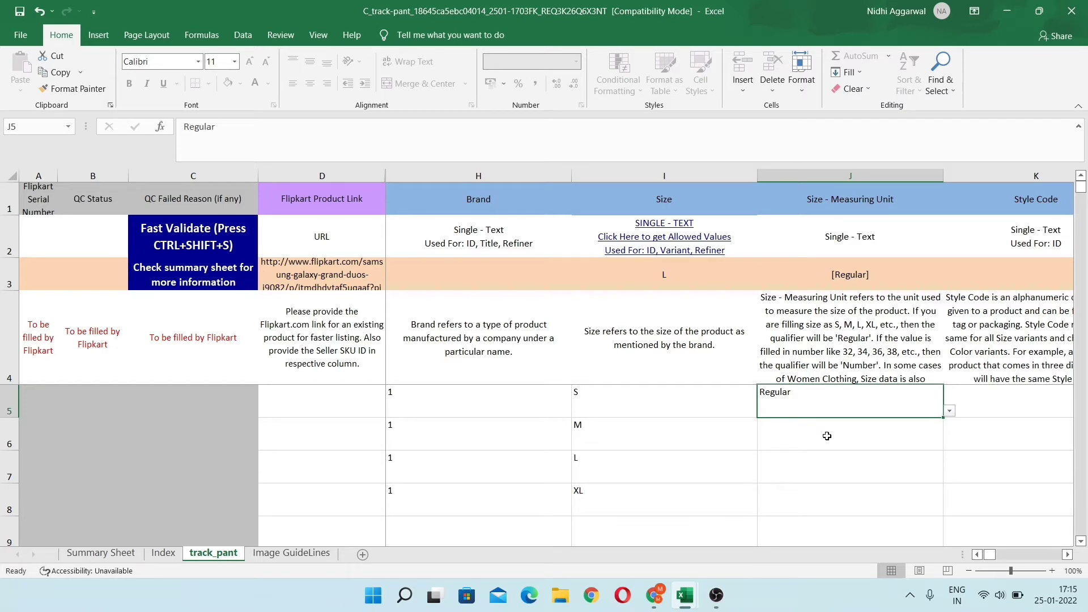
pyautogui.hotkey('shift', 'Down')
pyautogui.hotkey('shift', 'Down')
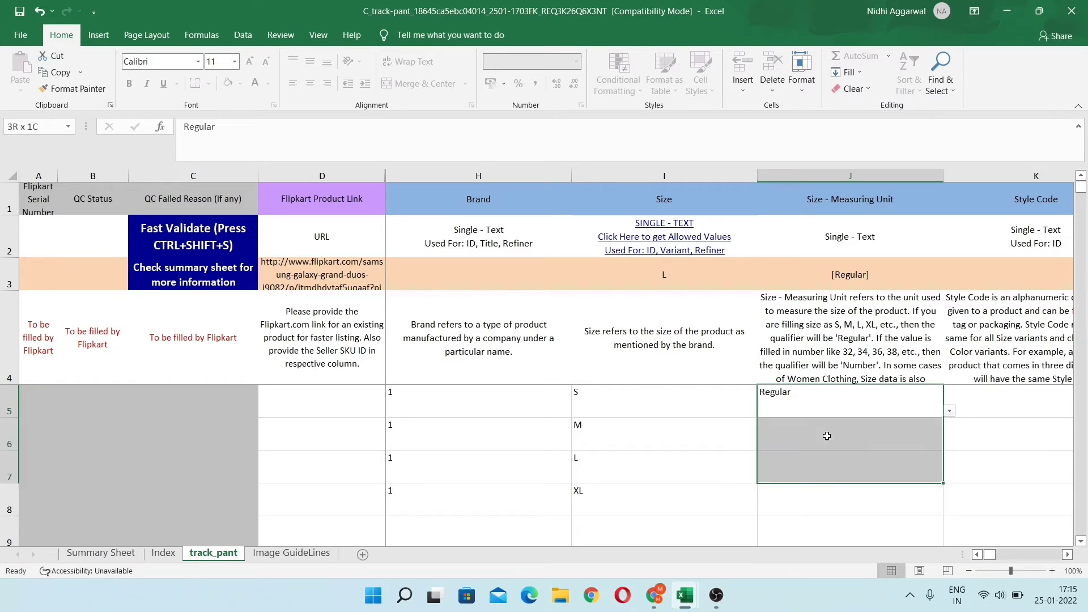
pyautogui.hotkey('shift', 'Down')
pyautogui.hotkey('ctrl', 'd')
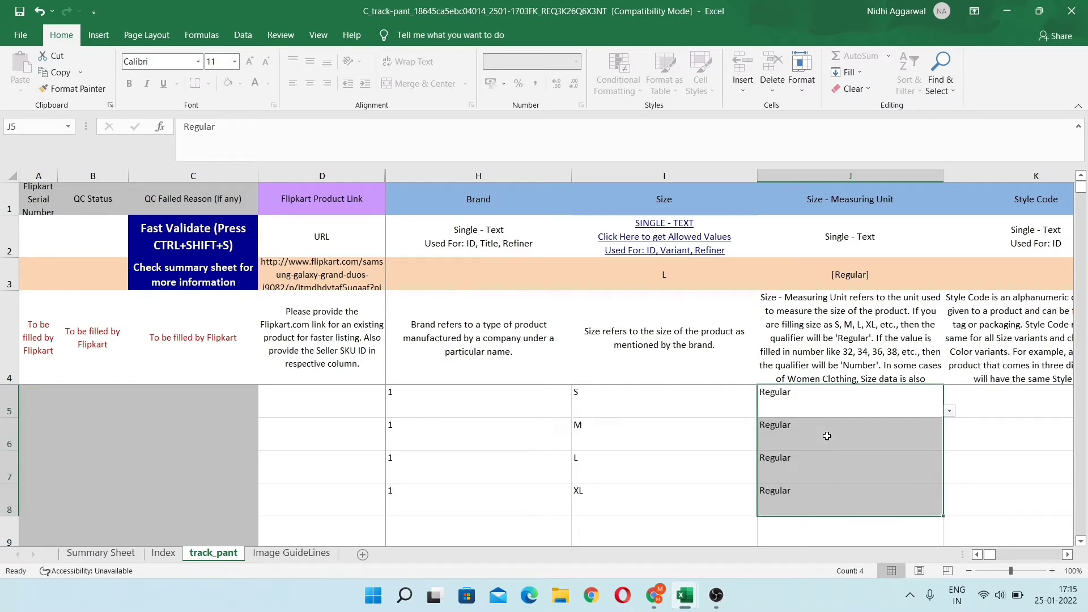
pyautogui.press('Right')
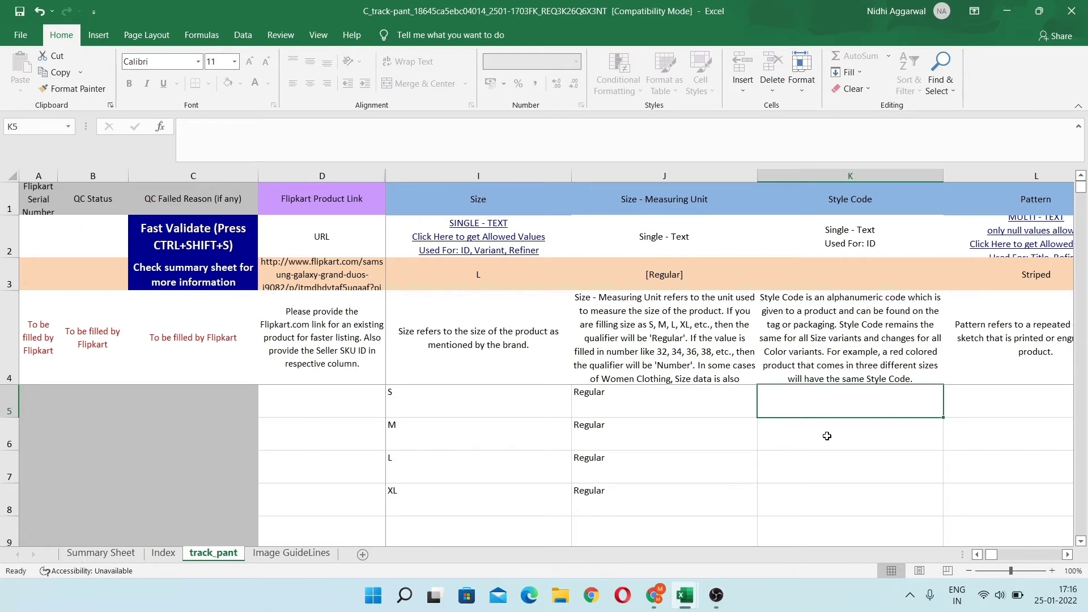
pyautogui.hotkey('alt', 'Tab')
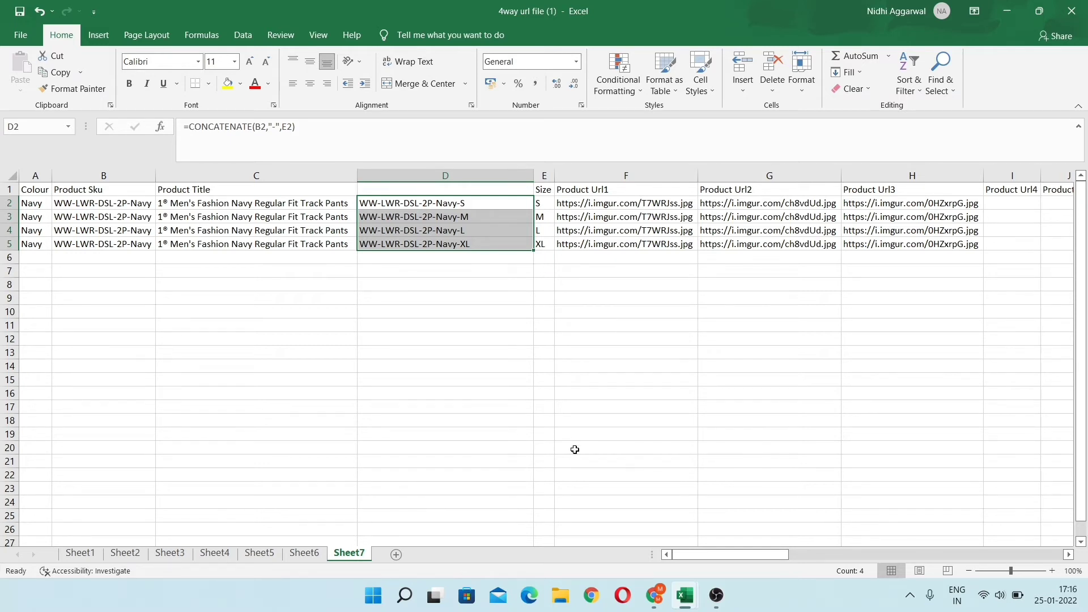
# Copy the four product SKUs from B2:B5 and paste them as values into Style Code K5:K8
pyautogui.click(109, 202)
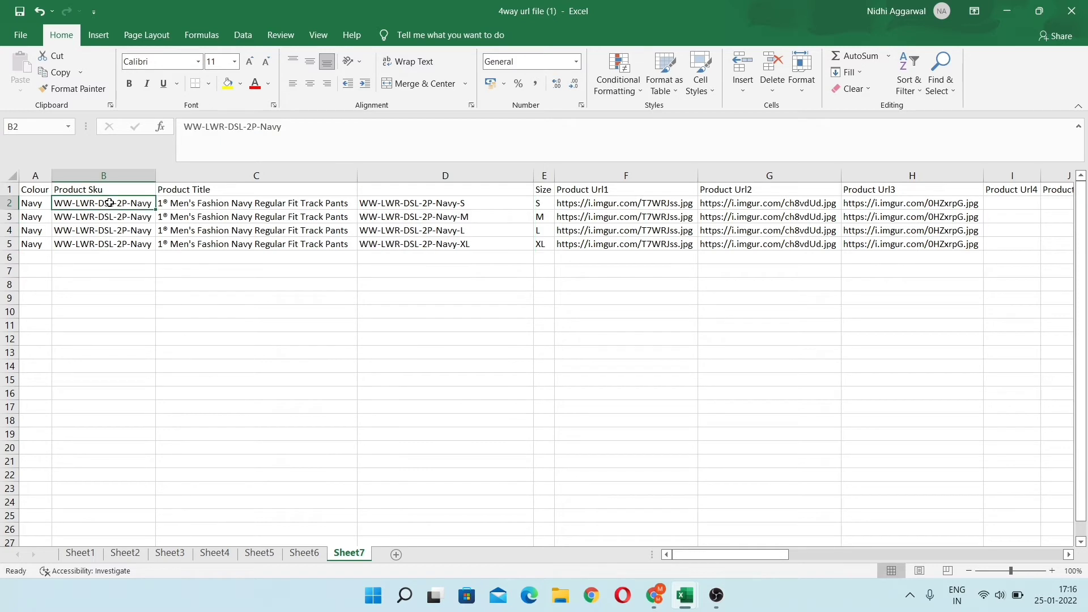
pyautogui.hotkey('shift', 'Down')
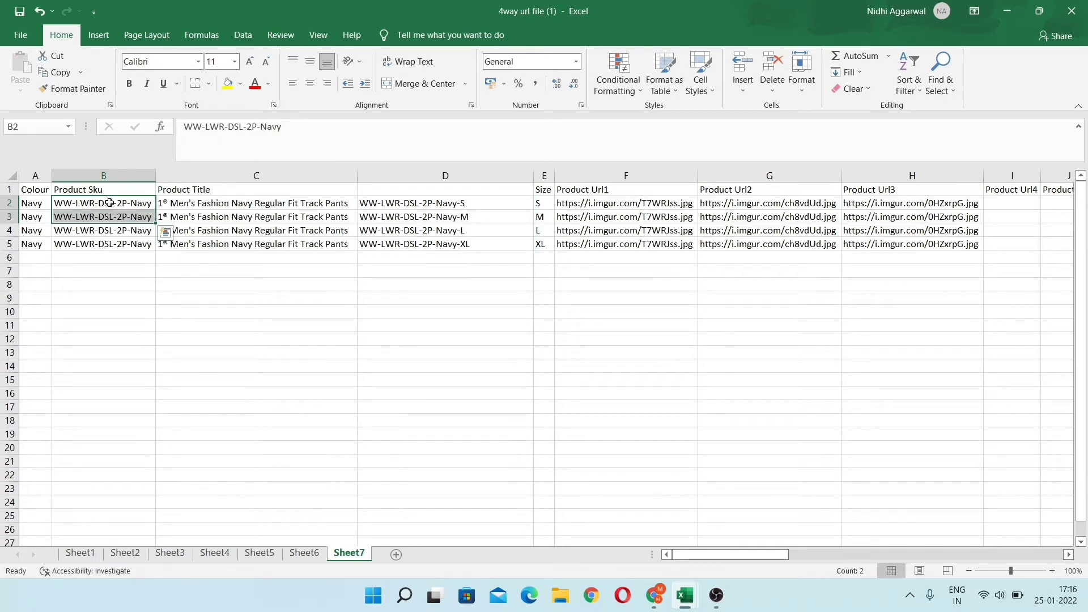
pyautogui.hotkey('shift', 'Down')
pyautogui.hotkey('shift', 'Down')
pyautogui.hotkey('ctrl', 'c')
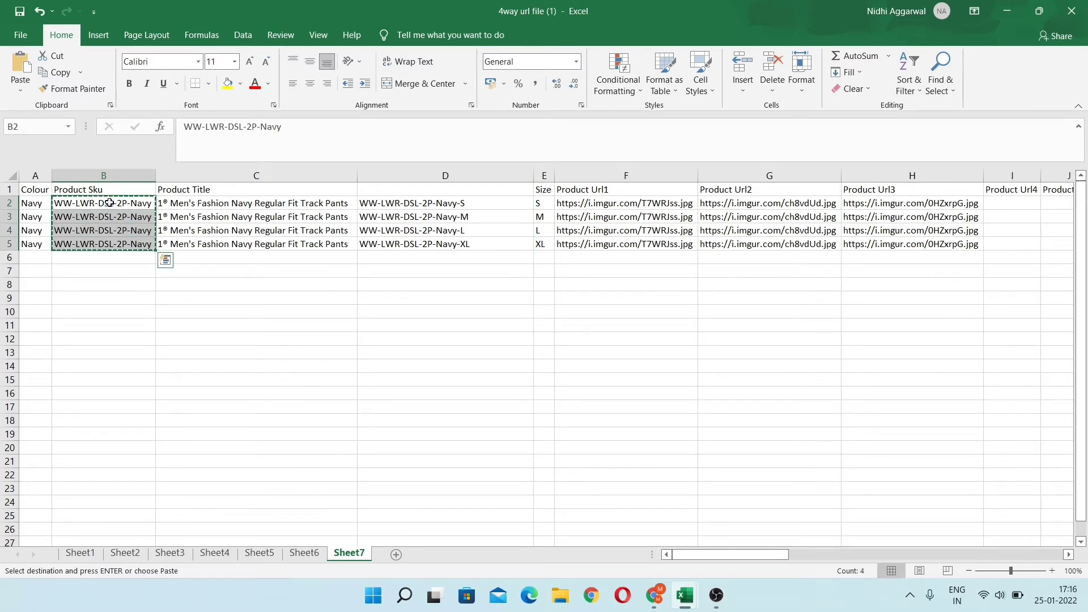
pyautogui.hotkey('alt', 'Tab')
pyautogui.hotkey('ctrl', 'alt', 'v')
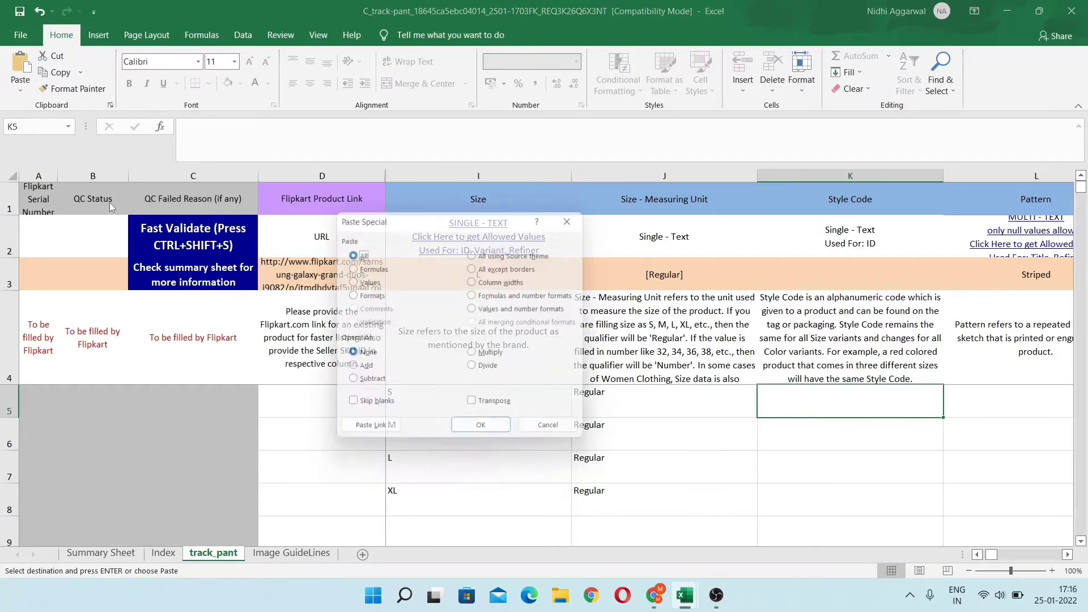
pyautogui.press('v')
pyautogui.press('Return')
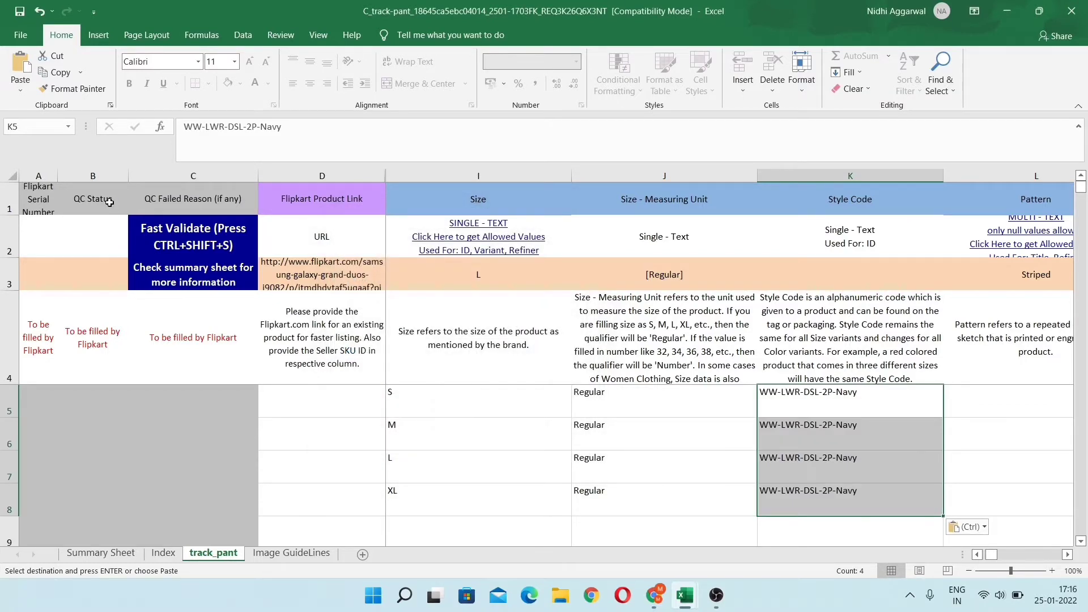
# Trim '-Navy' from each Style Code in K5:K8, leaving WW-LWR-DSL-2P
pyautogui.click(298, 132)
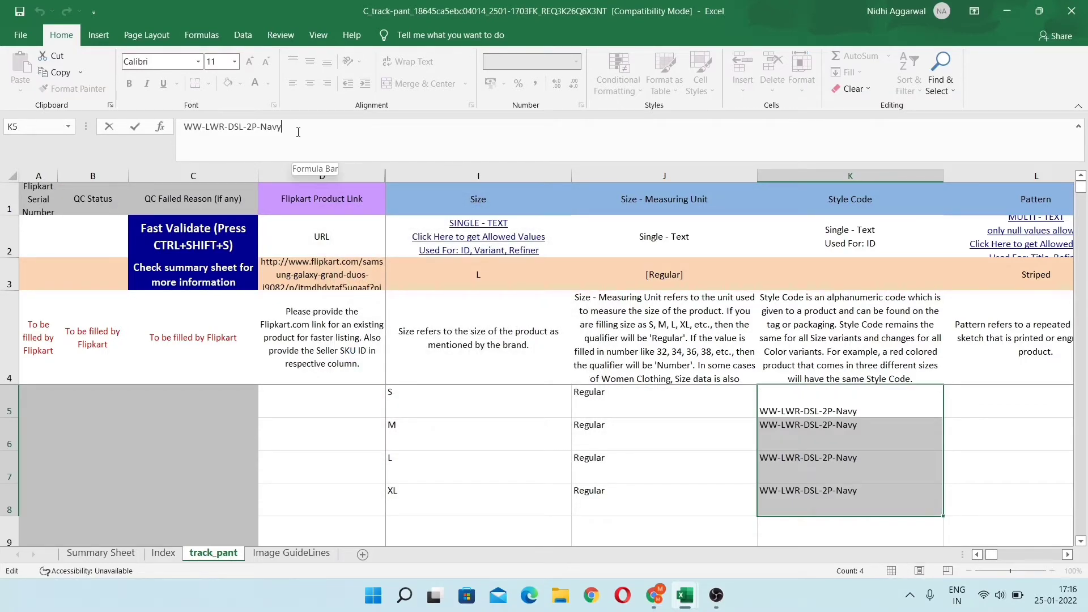
pyautogui.press('BackSpace')
pyautogui.press('BackSpace')
pyautogui.press('BackSpace')
pyautogui.press('BackSpace')
pyautogui.press('BackSpace')
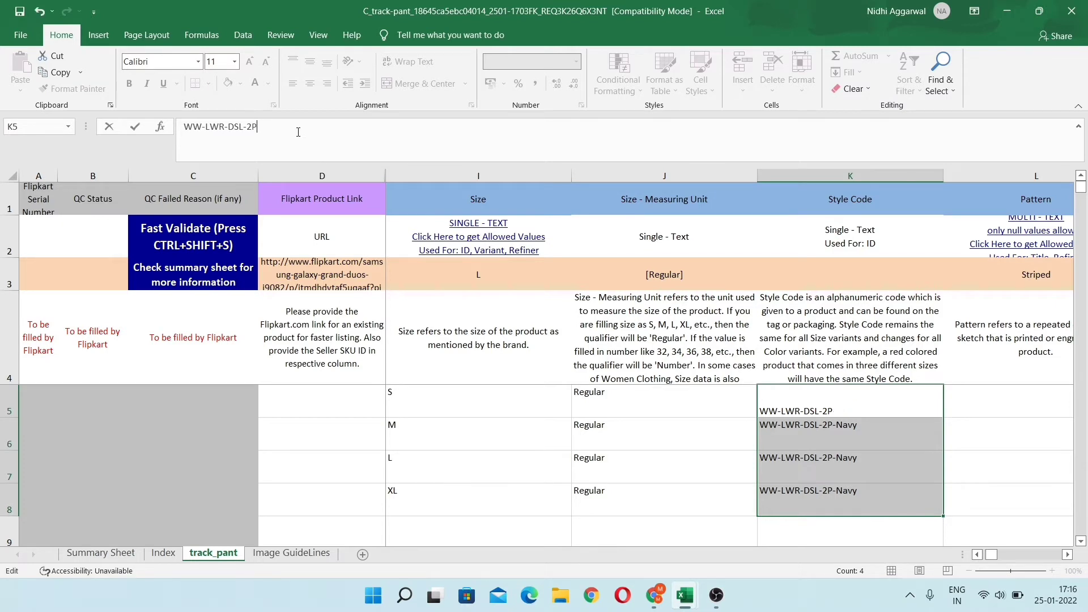
pyautogui.press('Return')
pyautogui.click(298, 132)
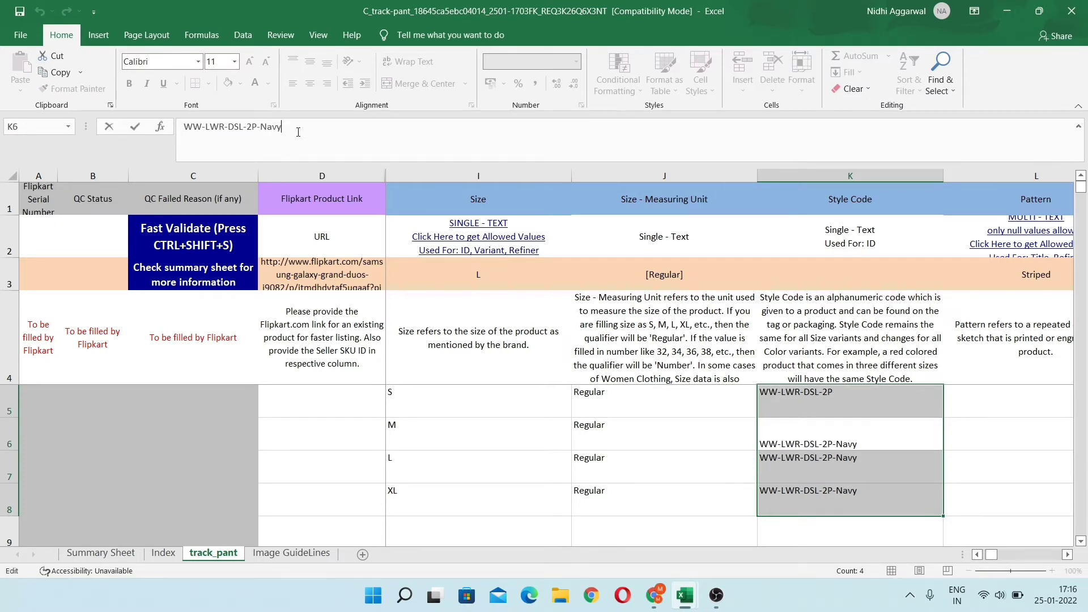
pyautogui.press('BackSpace')
pyautogui.press('BackSpace')
pyautogui.press('BackSpace')
pyautogui.press('BackSpace')
pyautogui.press('BackSpace')
pyautogui.press('Return')
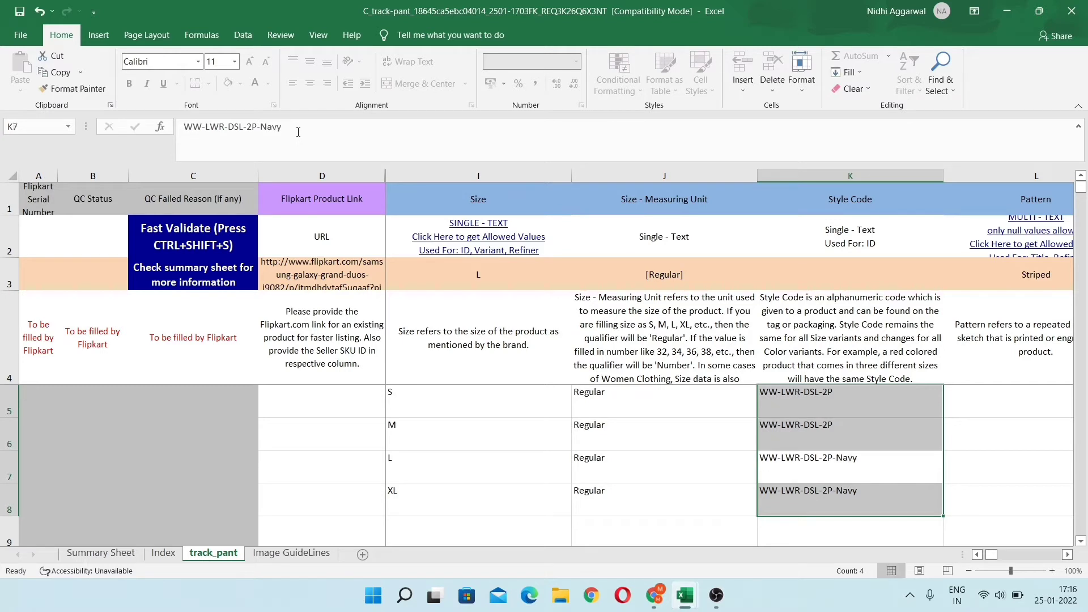
pyautogui.click(298, 132)
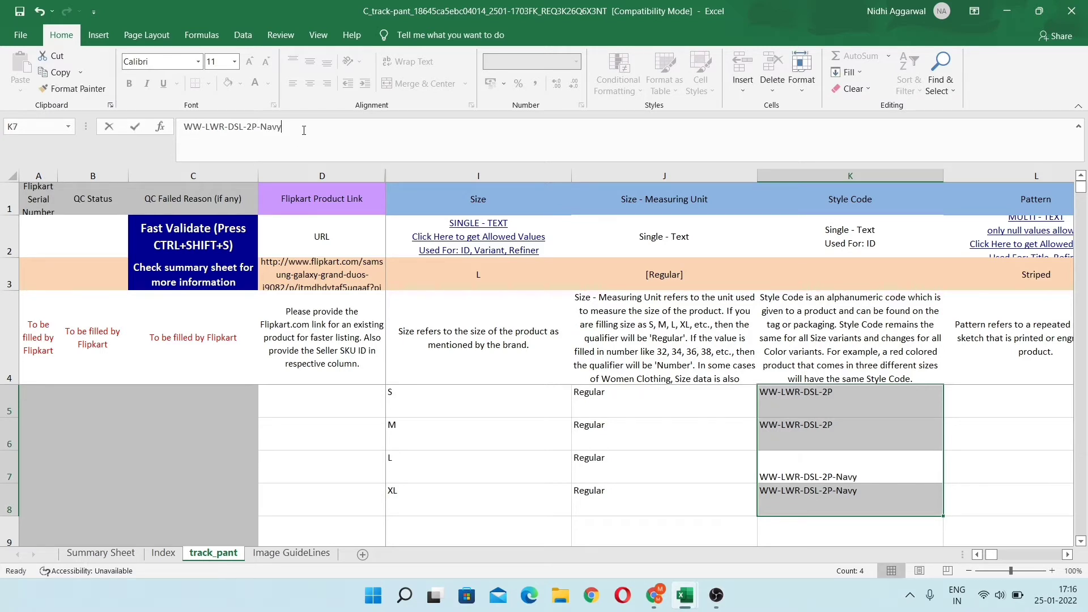
pyautogui.press('BackSpace')
pyautogui.press('BackSpace')
pyautogui.press('BackSpace')
pyautogui.press('BackSpace')
pyautogui.press('BackSpace')
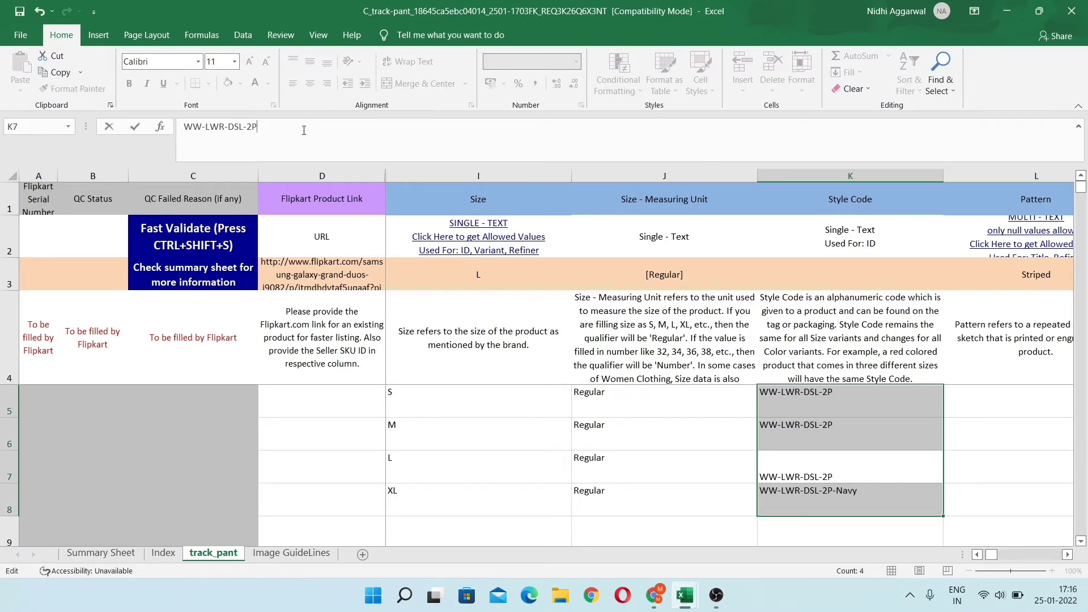
pyautogui.press('Return')
pyautogui.click(304, 130)
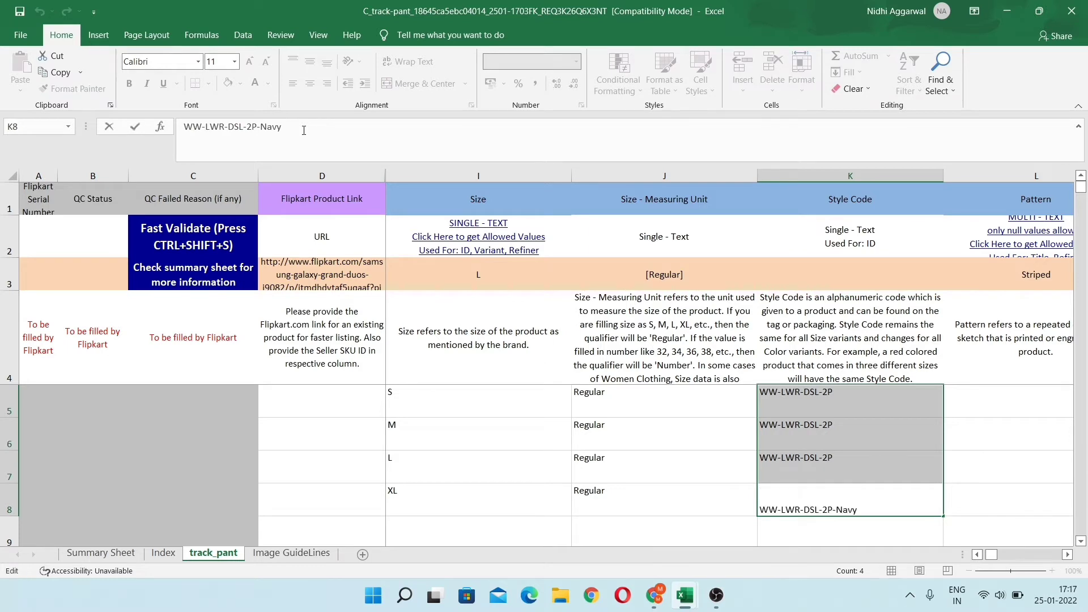
pyautogui.press('BackSpace')
pyautogui.press('BackSpace')
pyautogui.press('BackSpace')
pyautogui.press('BackSpace')
pyautogui.press('BackSpace')
pyautogui.press('Return')
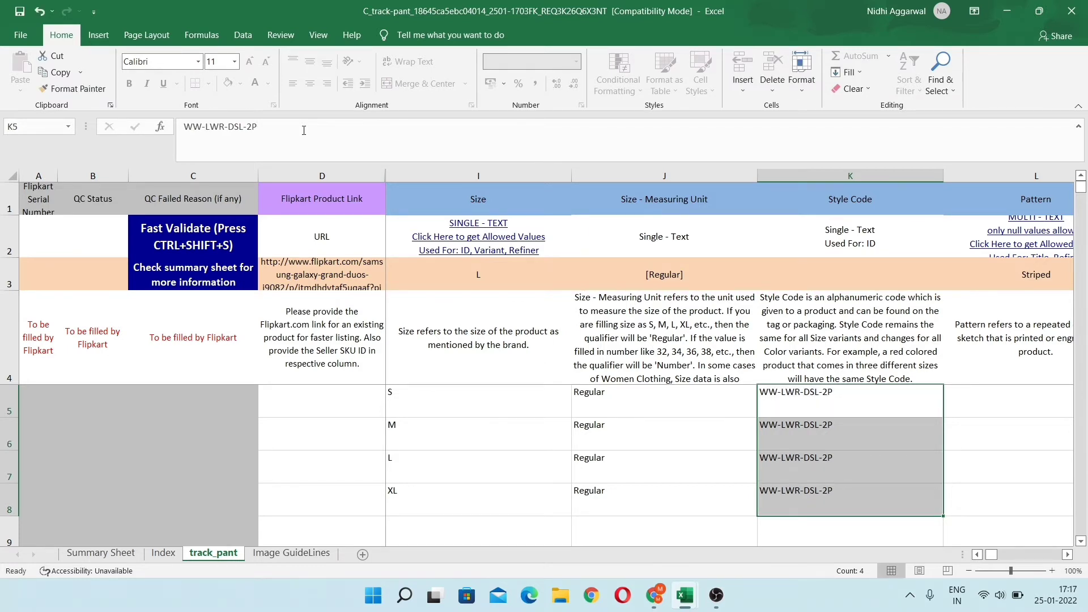
pyautogui.press('Right')
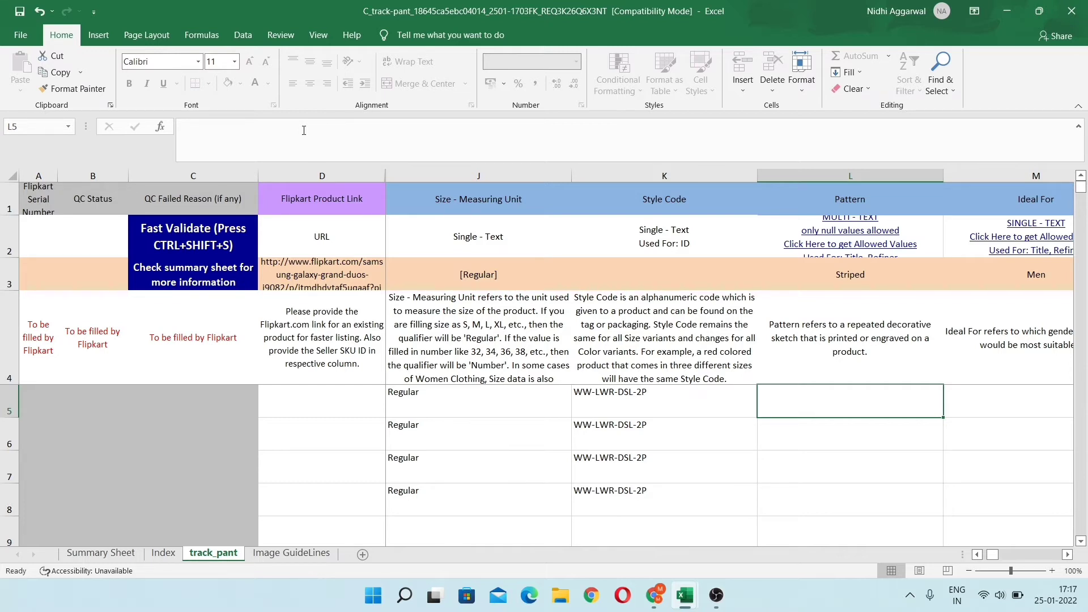
# Enter Pattern 'Soild' and fill it down to all four size rows
pyautogui.write('Soild')
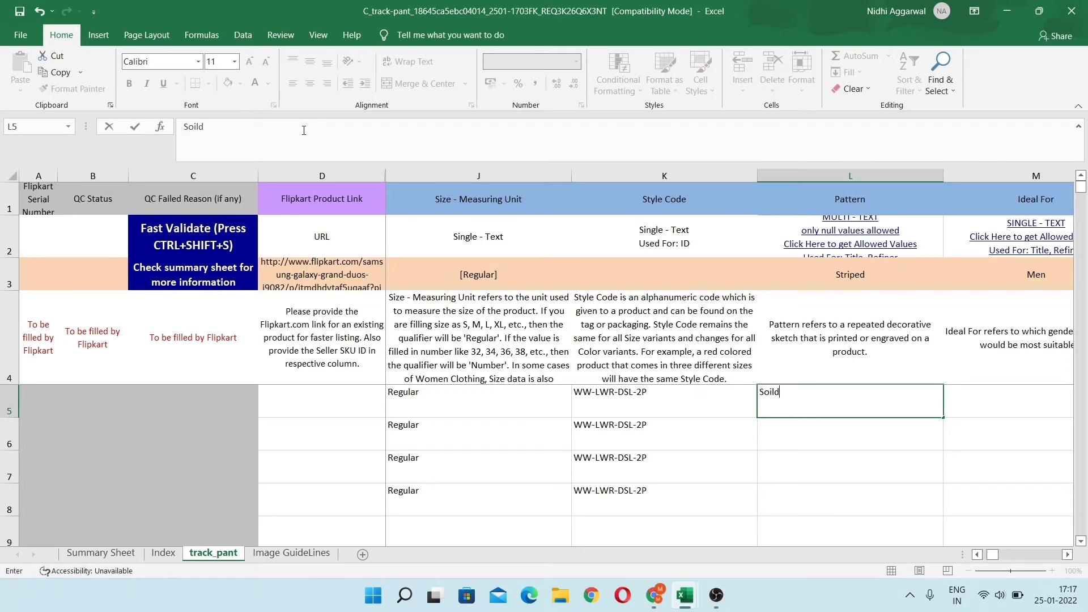
pyautogui.hotkey('shift', 'Down')
pyautogui.hotkey('shift', 'Down')
pyautogui.hotkey('shift', 'Down')
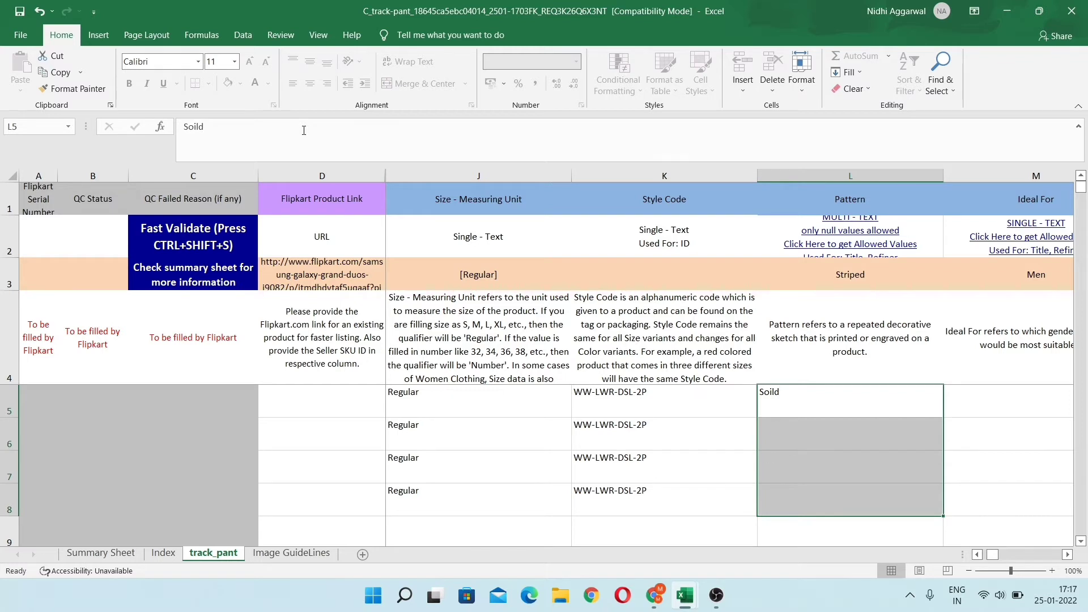
pyautogui.hotkey('ctrl', 'd')
pyautogui.press('Right')
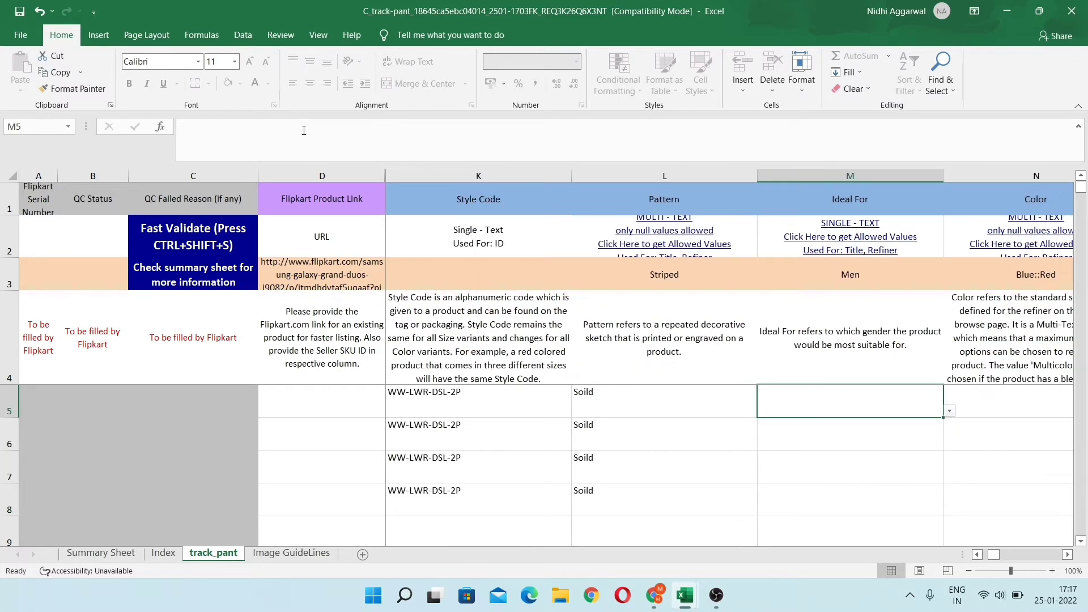
# Choose Men from the Ideal For dropdown in row 5
pyautogui.hotkey('alt', 'Down')
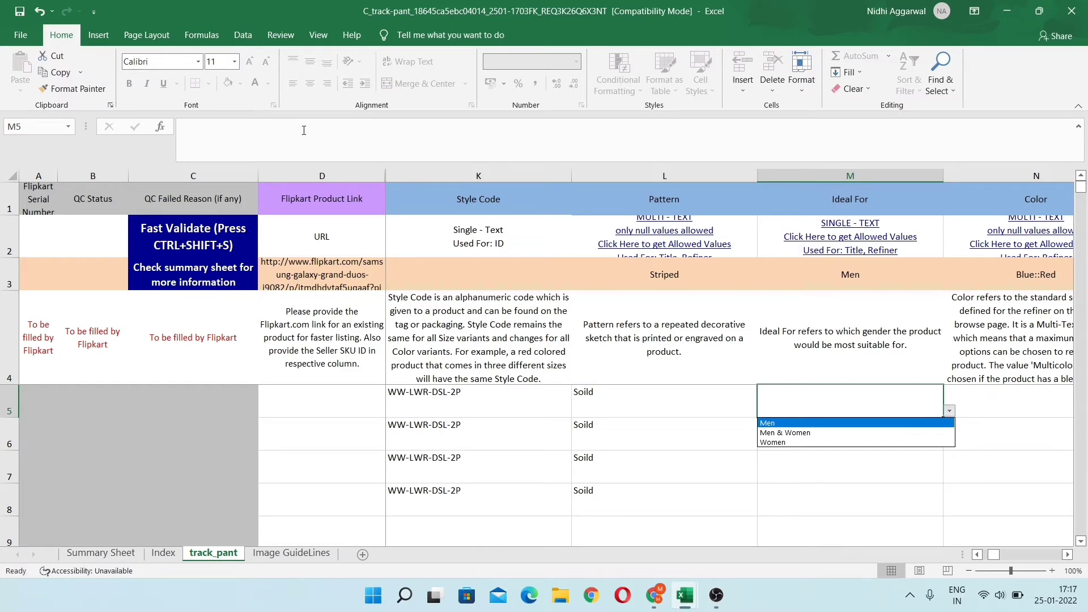
pyautogui.press('Return')
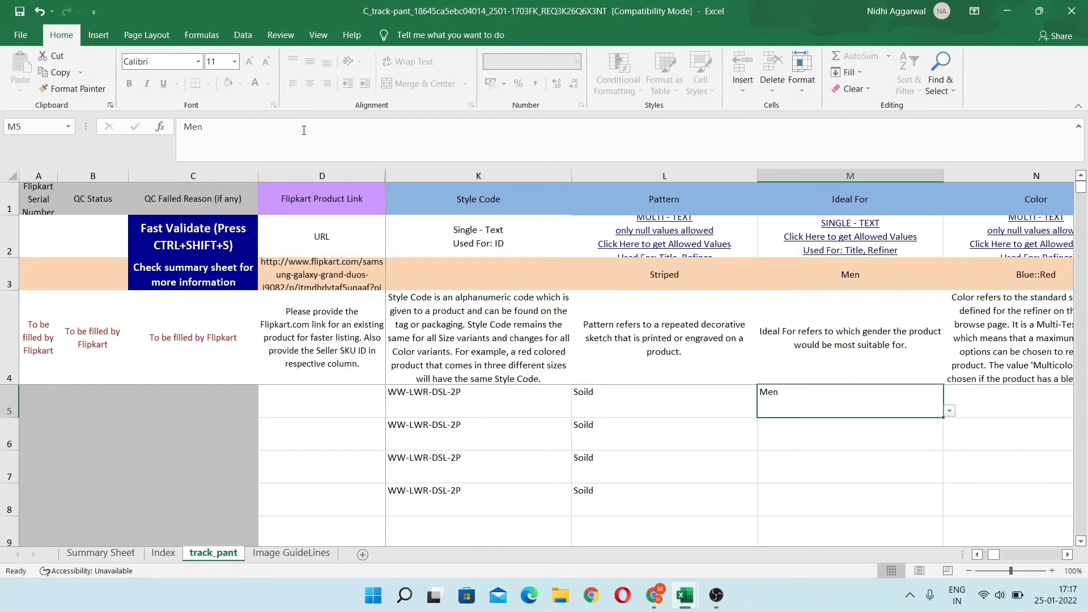
pyautogui.press('Right')
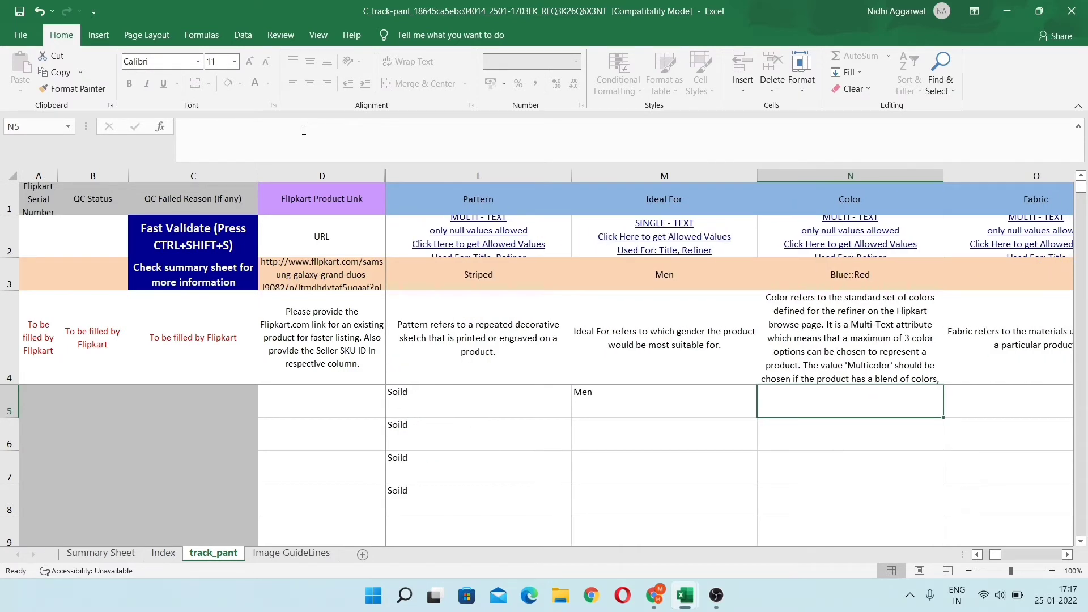
# Type Color 'Navy', Fabric 'Cotton Blend' and Brand Color 'Navy' into N5, O5 and P5
pyautogui.hotkey('alt', 'Down')
pyautogui.press('Down')
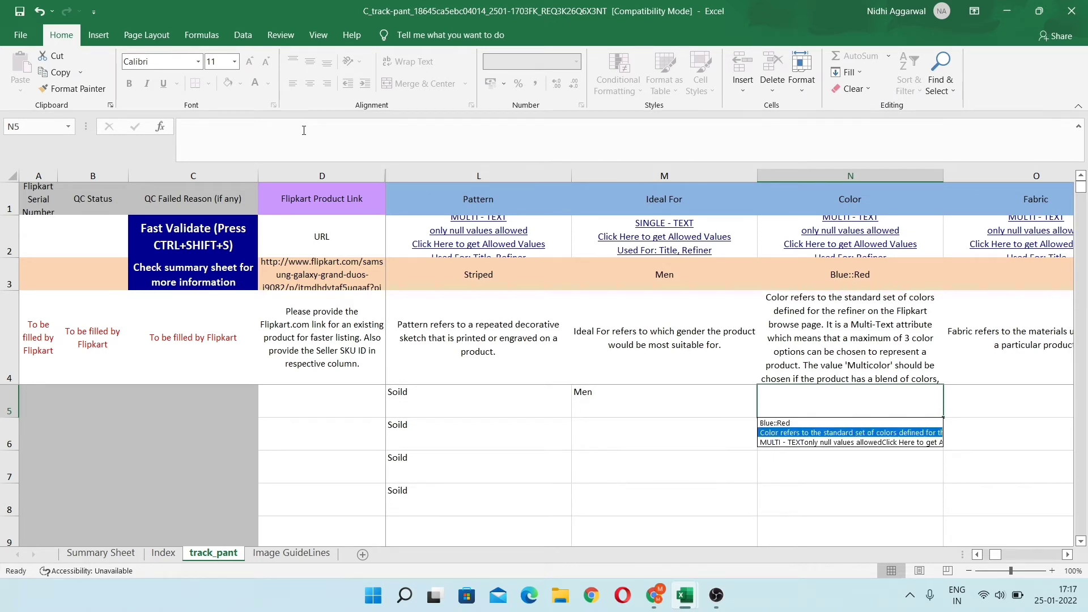
pyautogui.press('Down')
pyautogui.press('Escape')
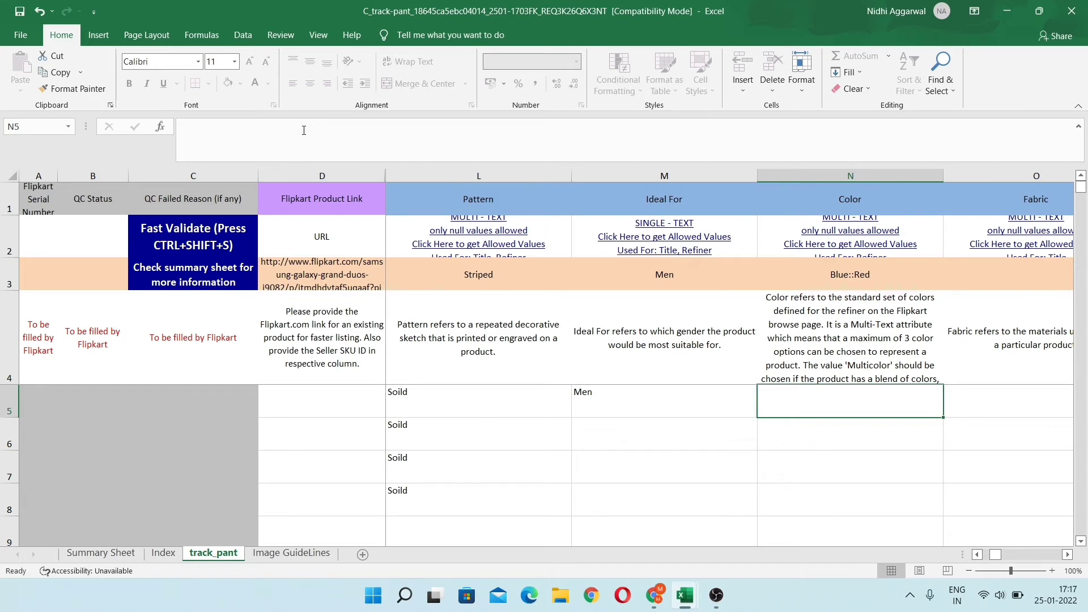
pyautogui.write('N')
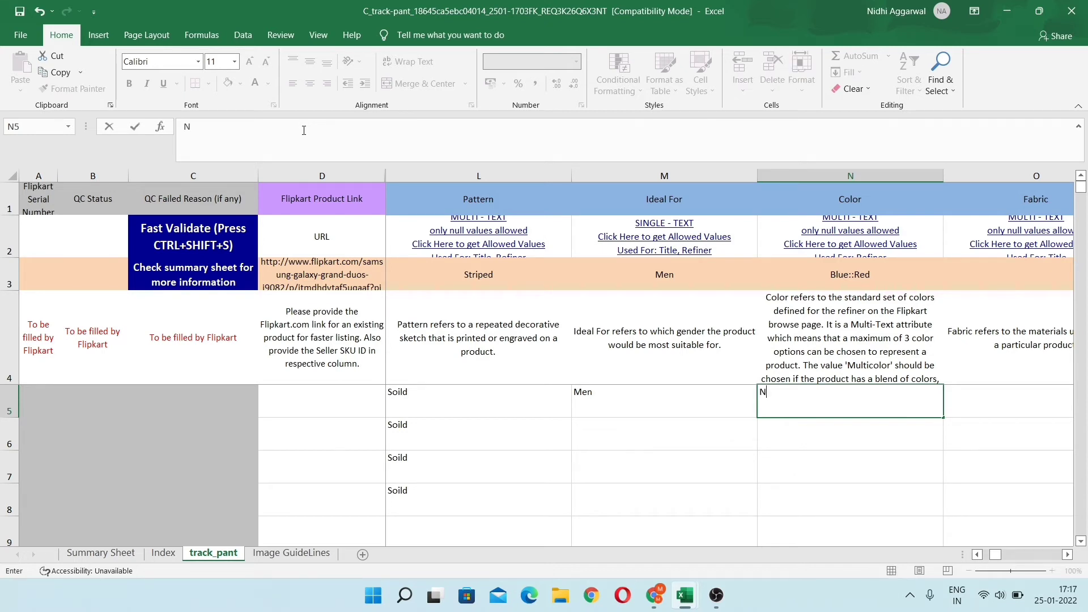
pyautogui.write('avy')
pyautogui.press('Tab')
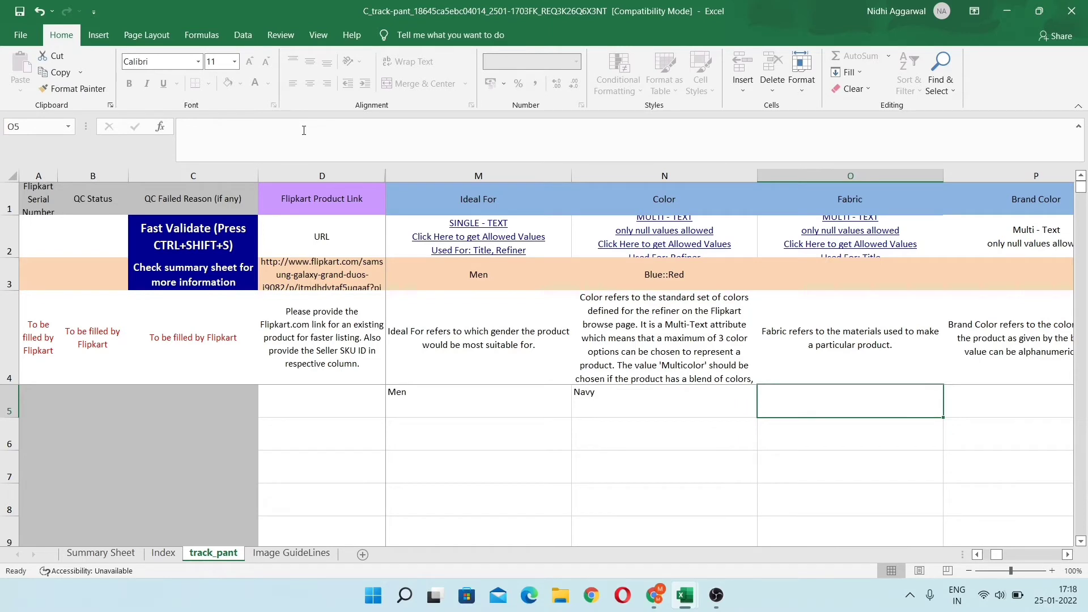
pyautogui.write('Co')
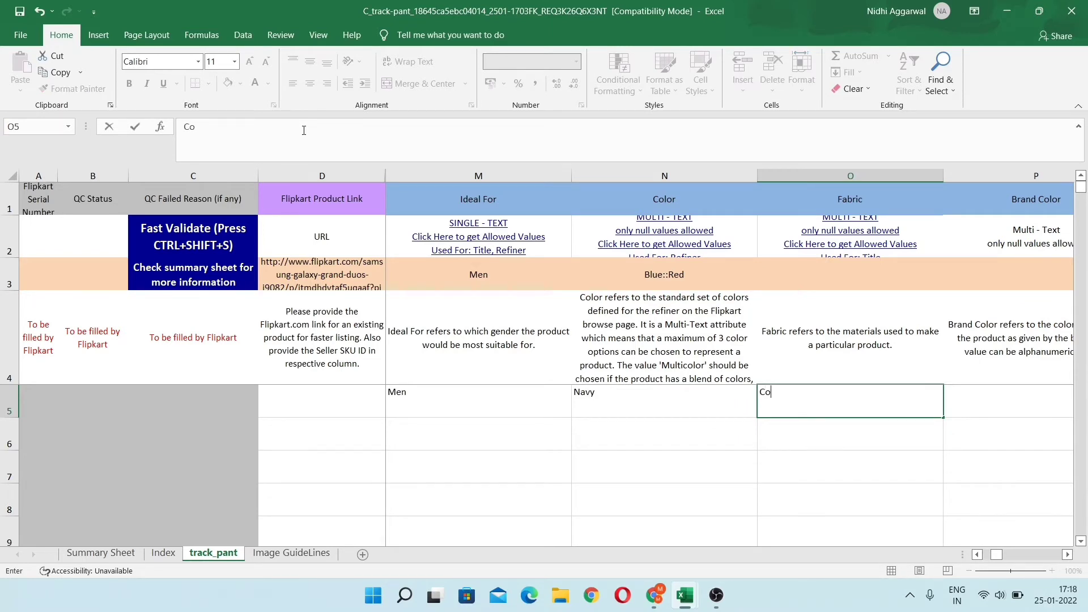
pyautogui.write('tton ')
pyautogui.write('Blend')
pyautogui.press('Tab')
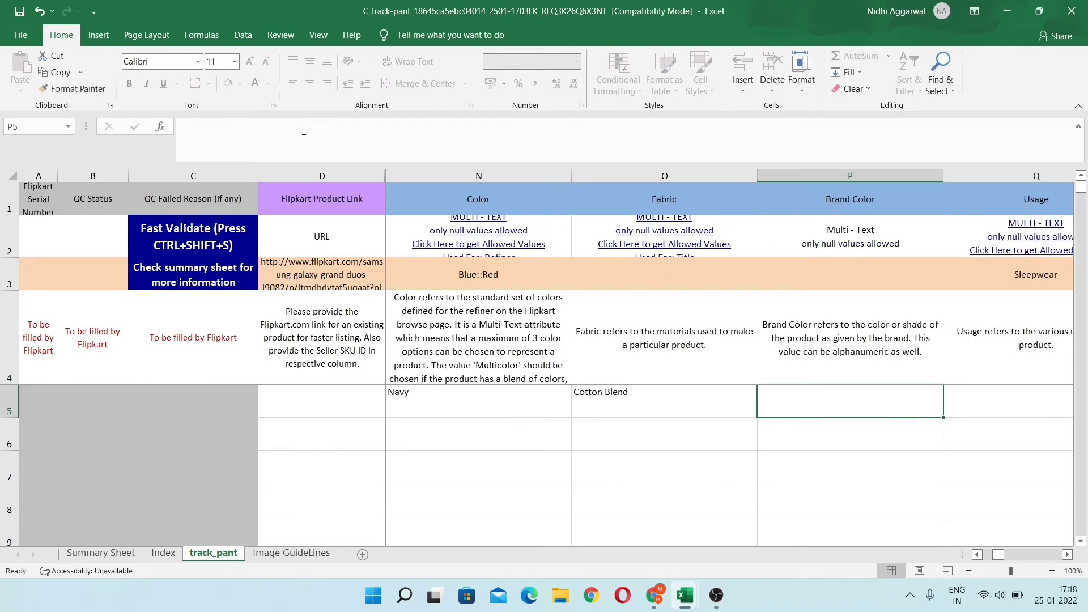
pyautogui.write('Na')
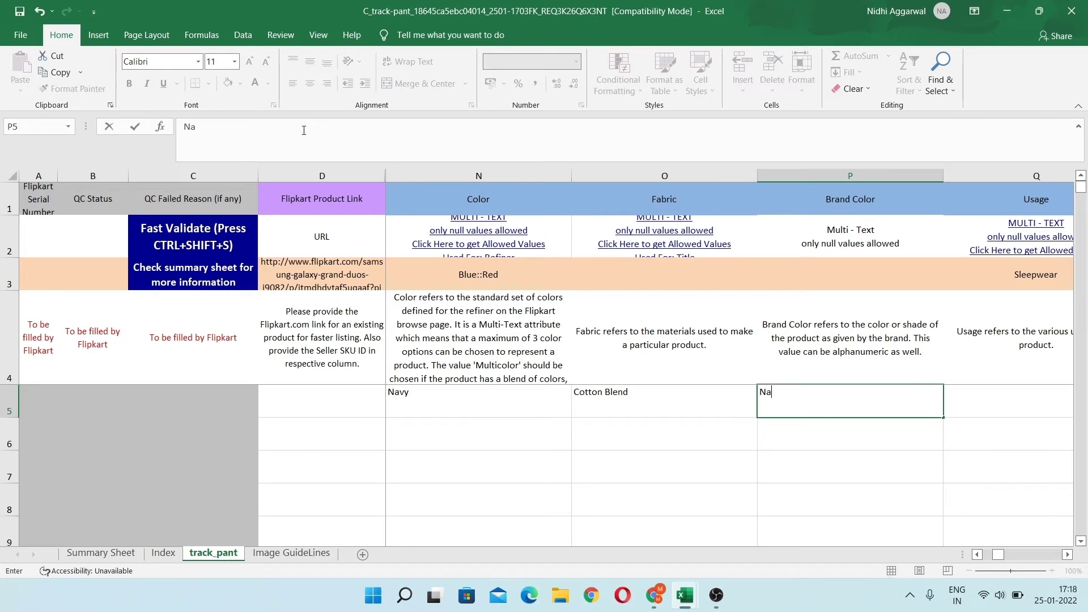
pyautogui.write('vy')
pyautogui.press('Tab')
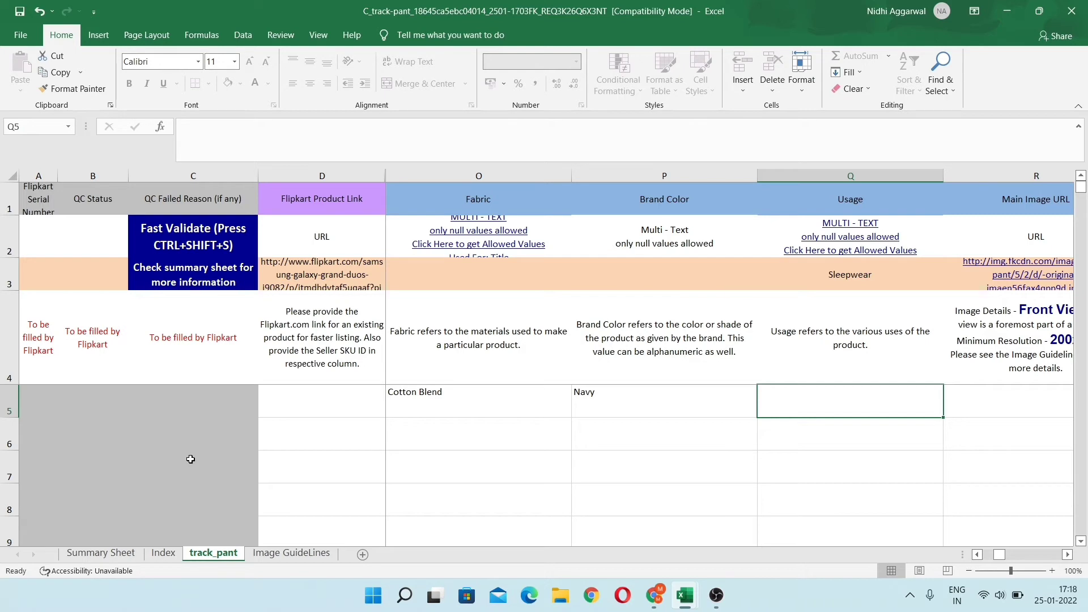
pyautogui.click(164, 554)
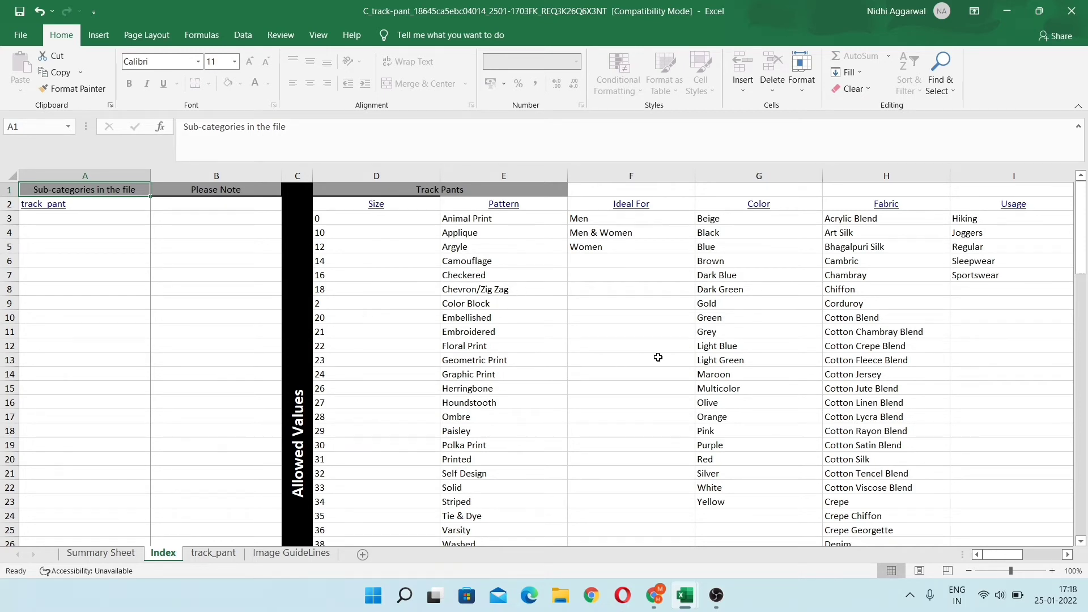
pyautogui.scroll(-2, 507, 345)
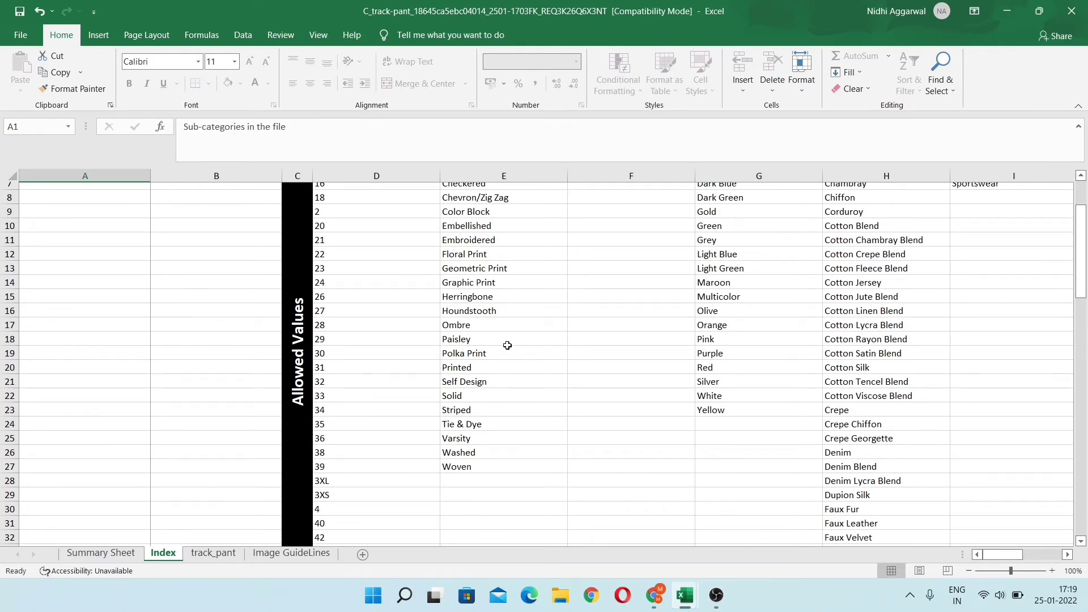
pyautogui.scroll(2, 486, 388)
pyautogui.scroll(-2, 487, 388)
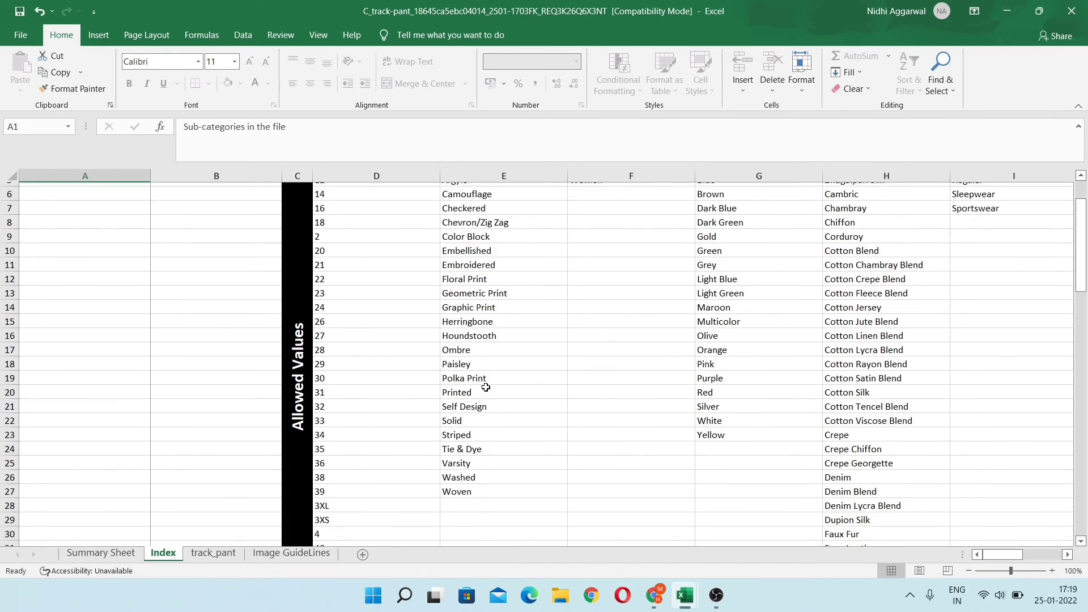
pyautogui.click(475, 423)
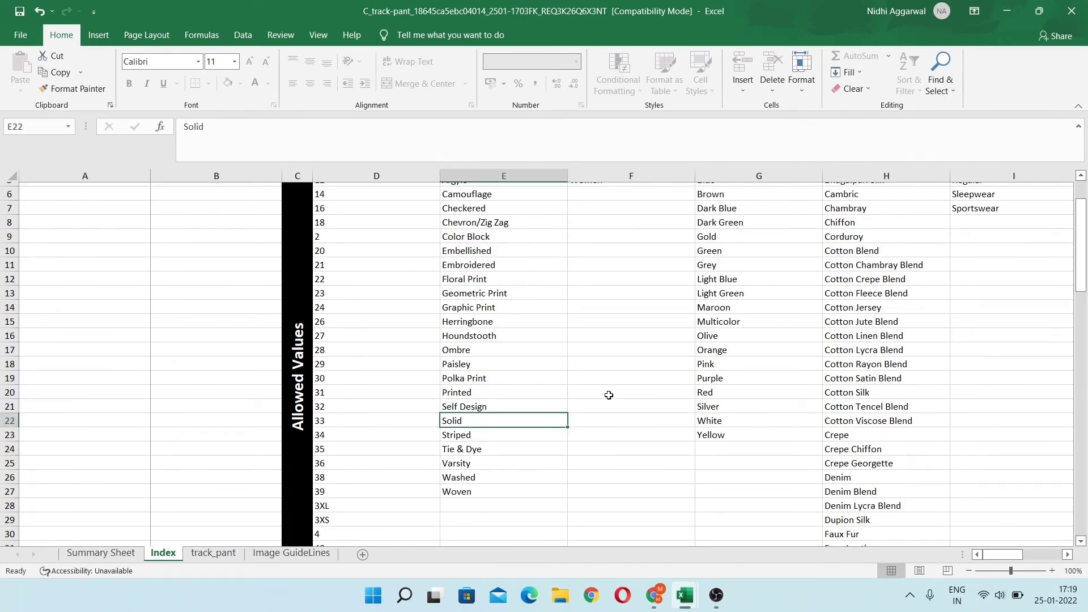
pyautogui.scroll(2, 609, 395)
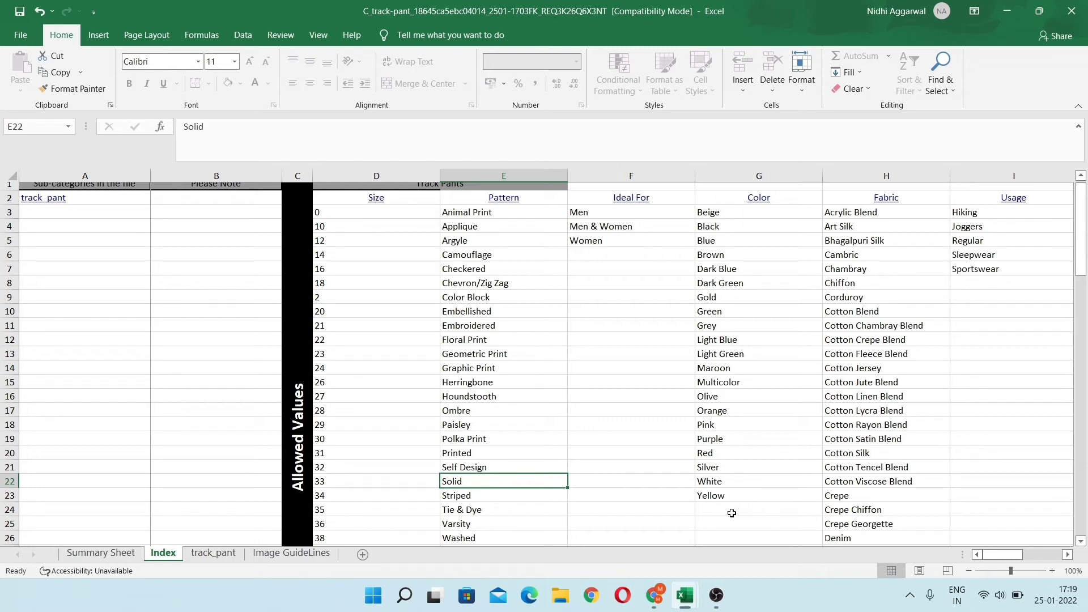
pyautogui.click(739, 271)
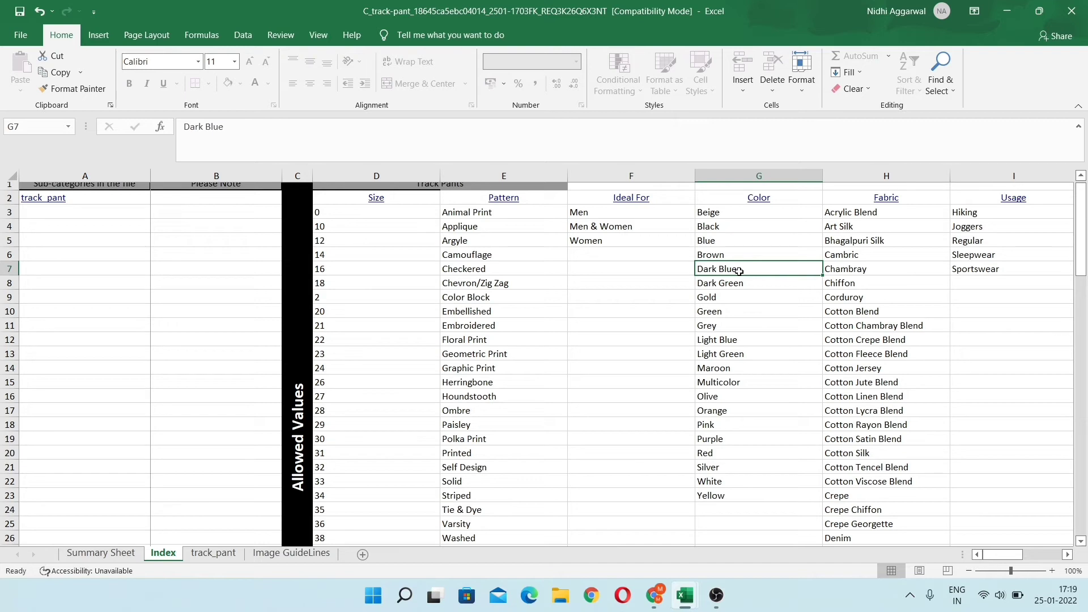
# Paste 'Dark Blue' from the Index sheet into the row 5 Color cell N5
pyautogui.hotkey('ctrl', 'c')
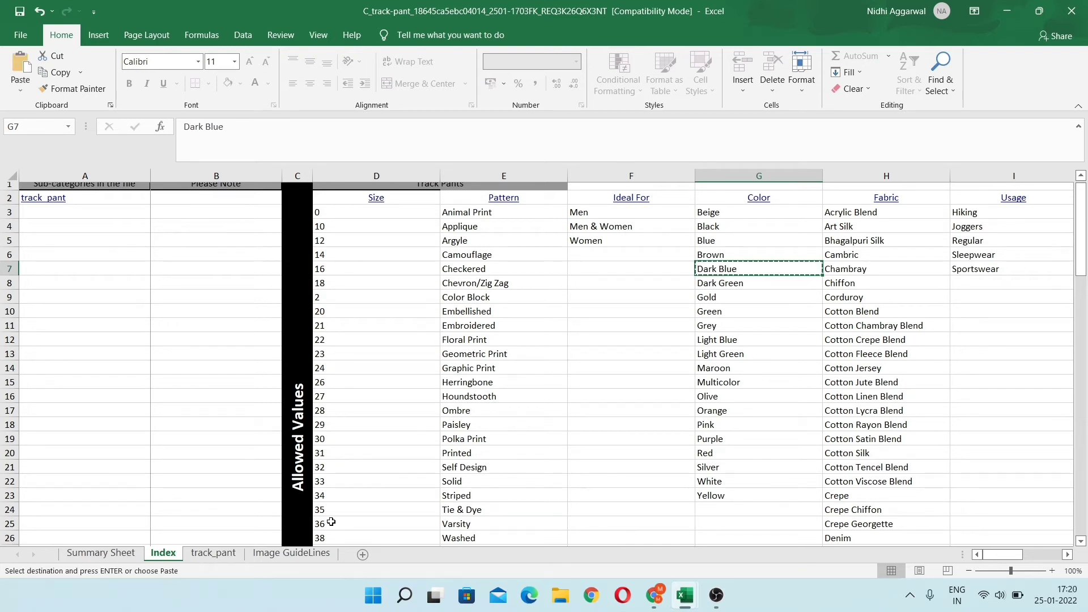
pyautogui.click(213, 553)
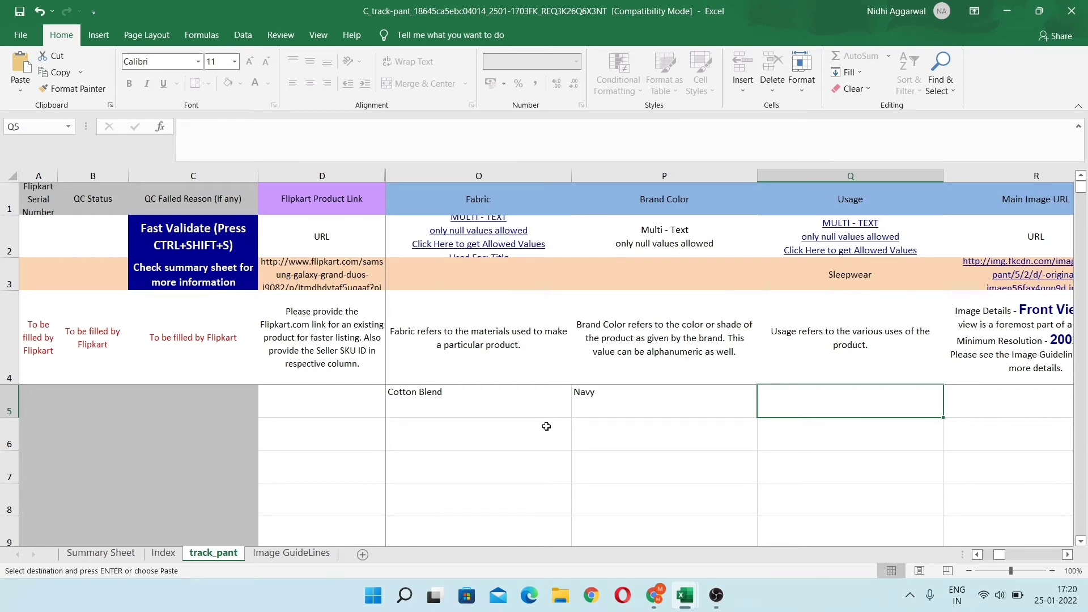
pyautogui.press('Left')
pyautogui.press('Left')
pyautogui.press('Left')
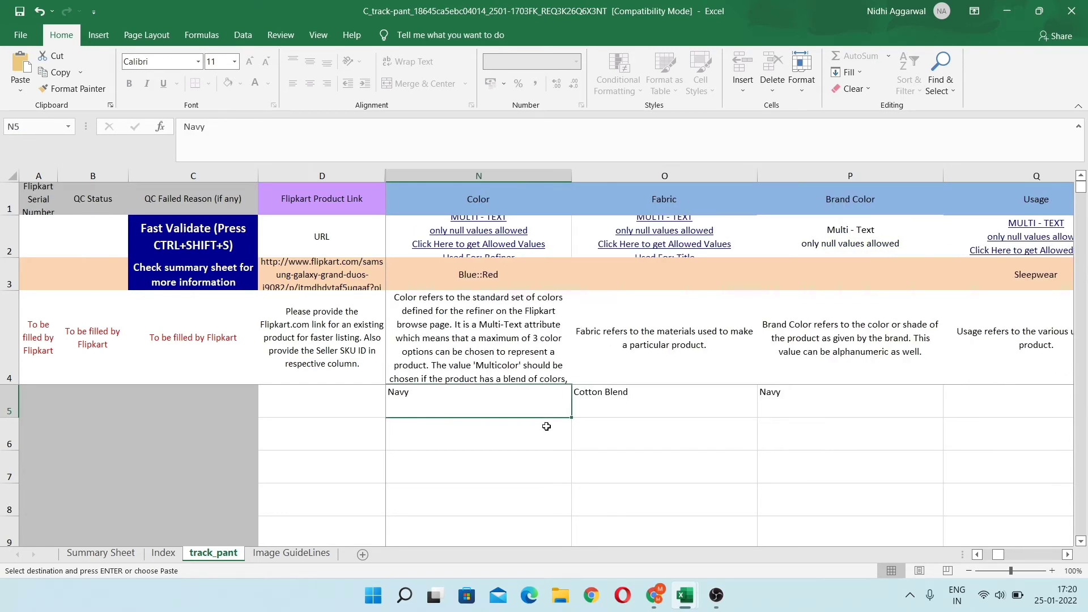
pyautogui.hotkey('ctrl', 'v')
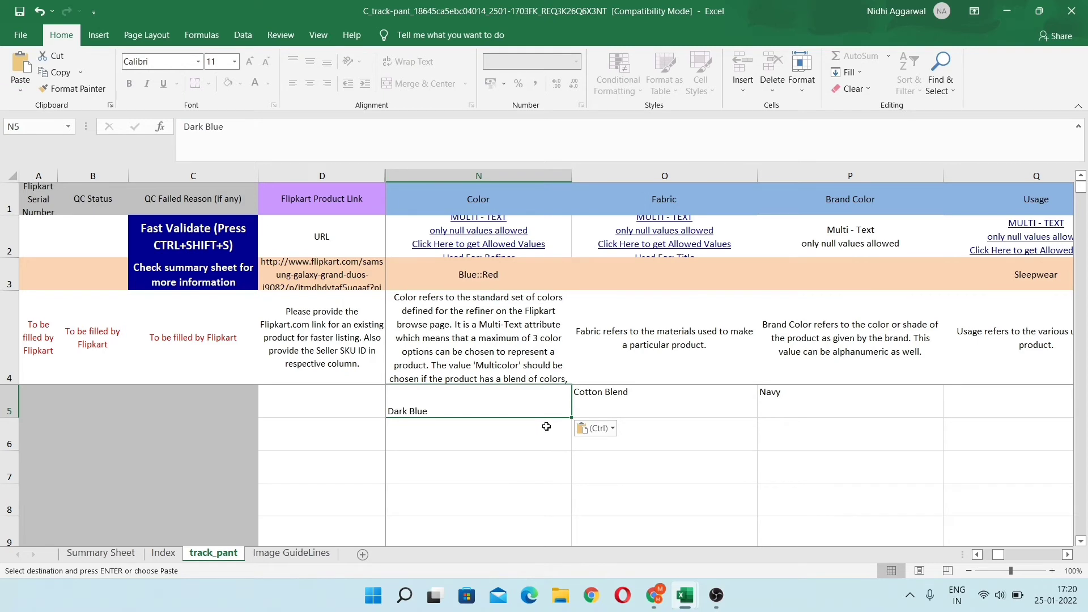
pyautogui.press('Right')
pyautogui.press('Right')
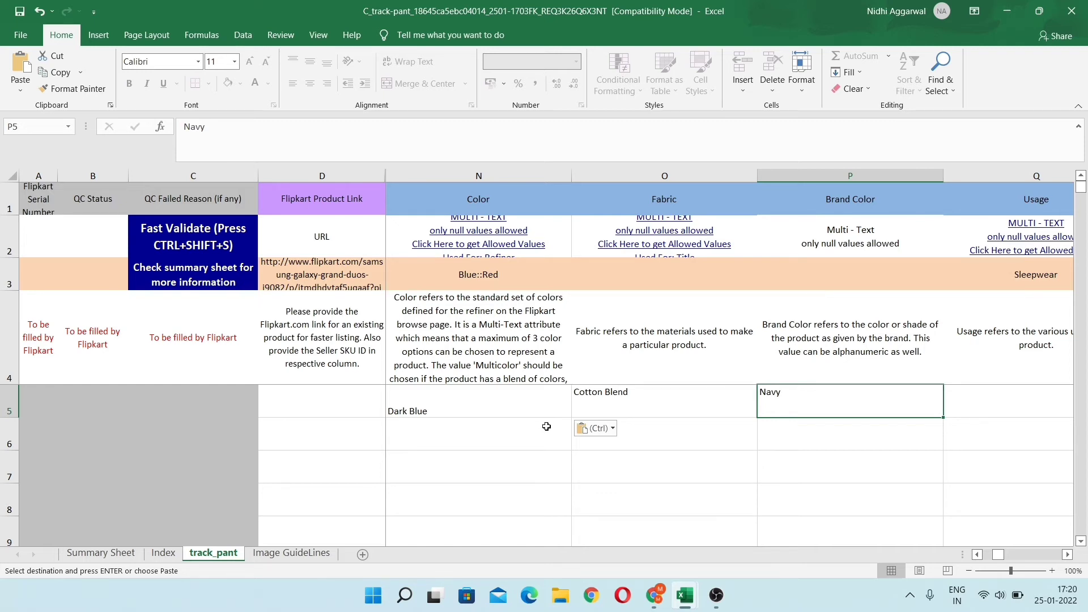
pyautogui.press('Left')
pyautogui.press('Left')
pyautogui.press('Left')
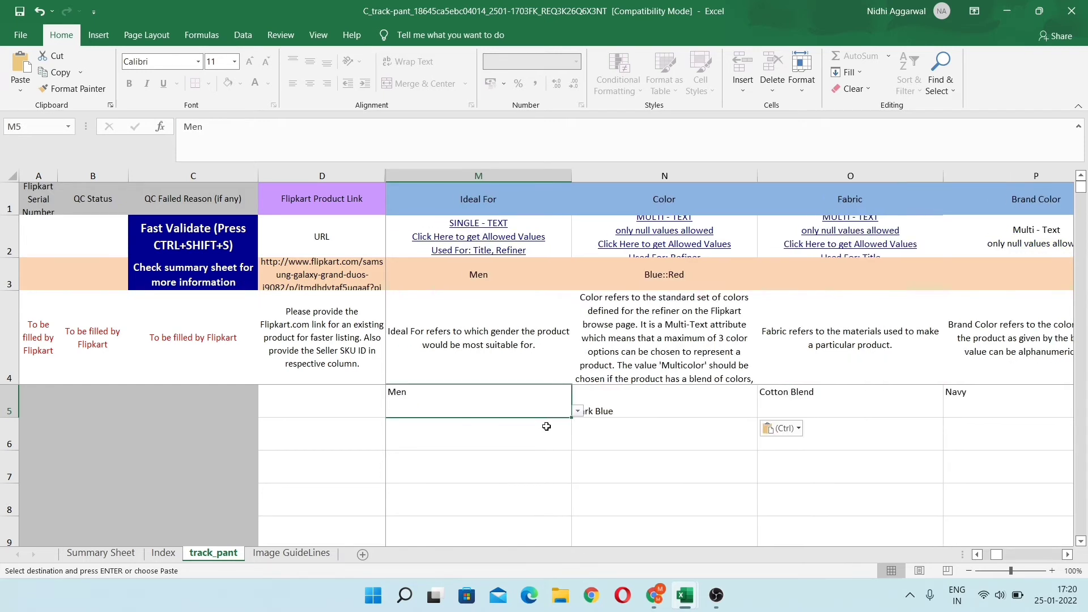
pyautogui.press('Right')
pyautogui.press('Left')
pyautogui.press('Right')
pyautogui.press('Right')
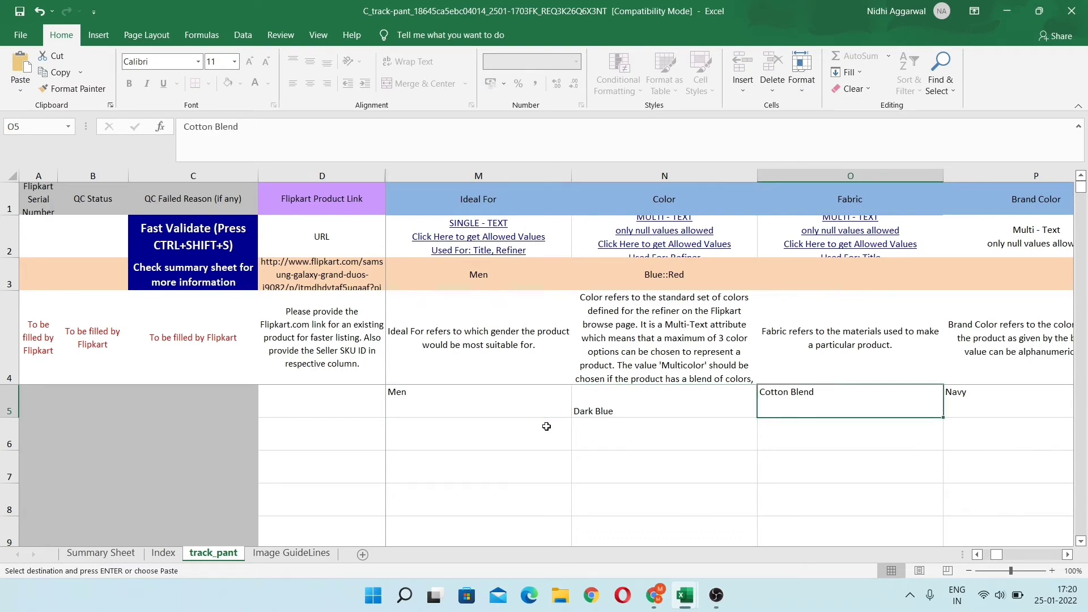
pyautogui.press('Right')
pyautogui.press('Right')
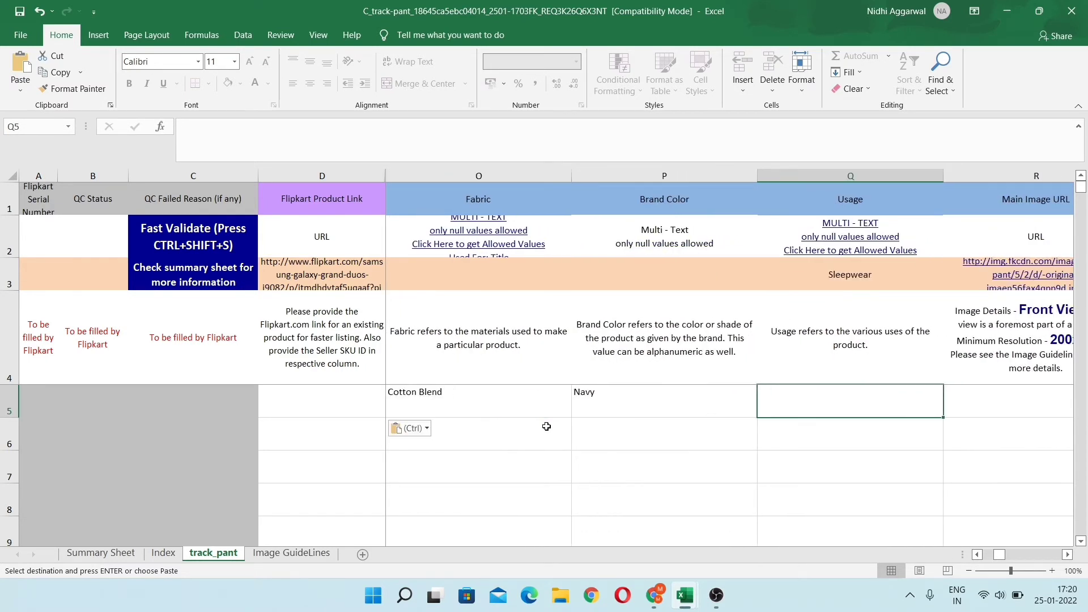
# Copy 'Regular' from the Index sheet's Usage values and paste it as a value into Q5
pyautogui.click(164, 555)
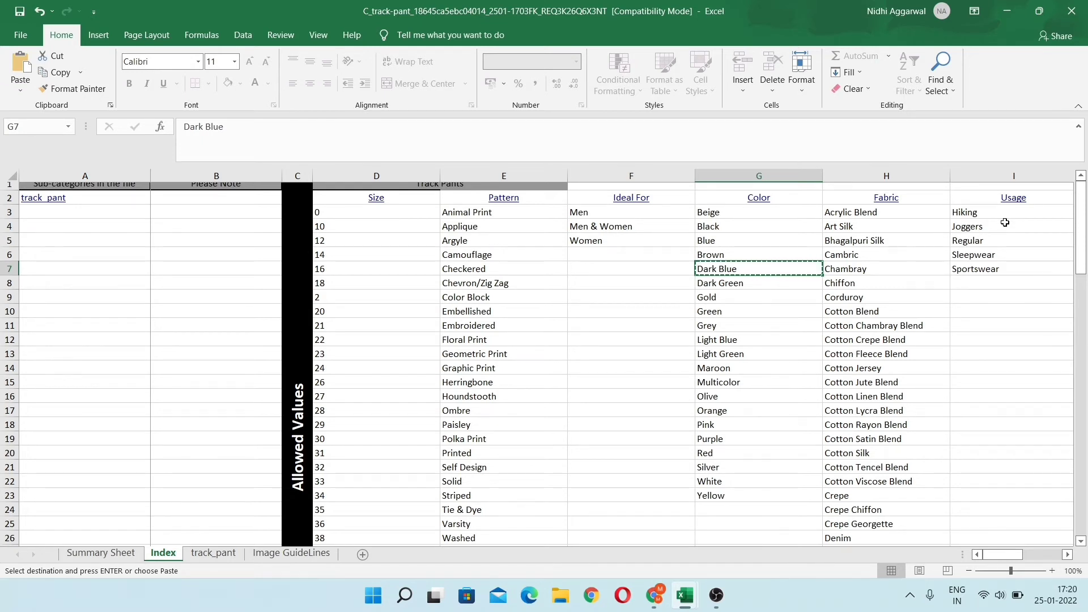
pyautogui.click(1002, 239)
pyautogui.hotkey('ctrl', 'c')
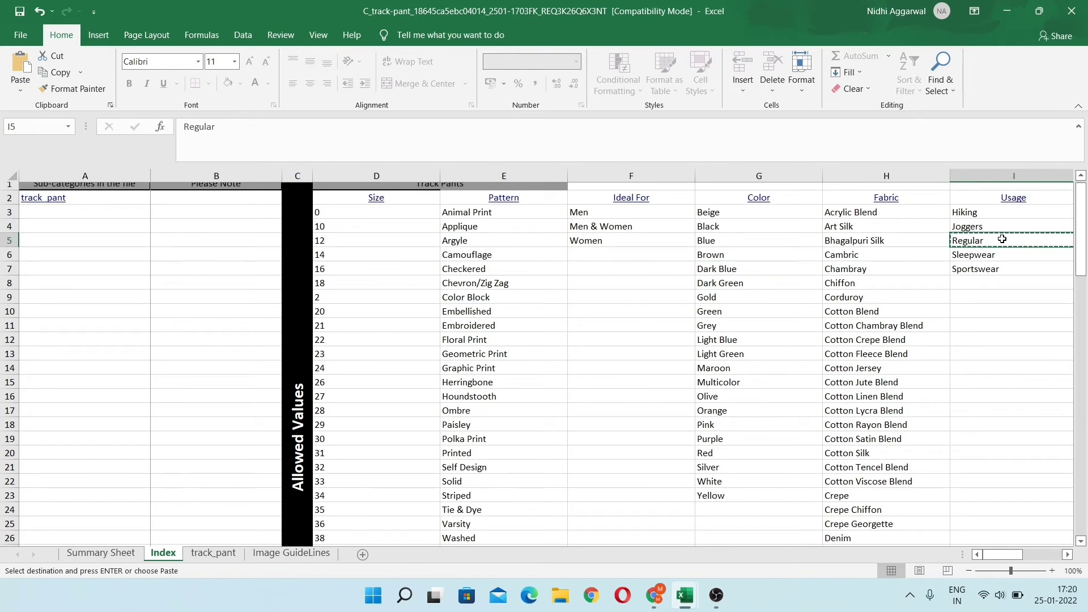
pyautogui.click(218, 553)
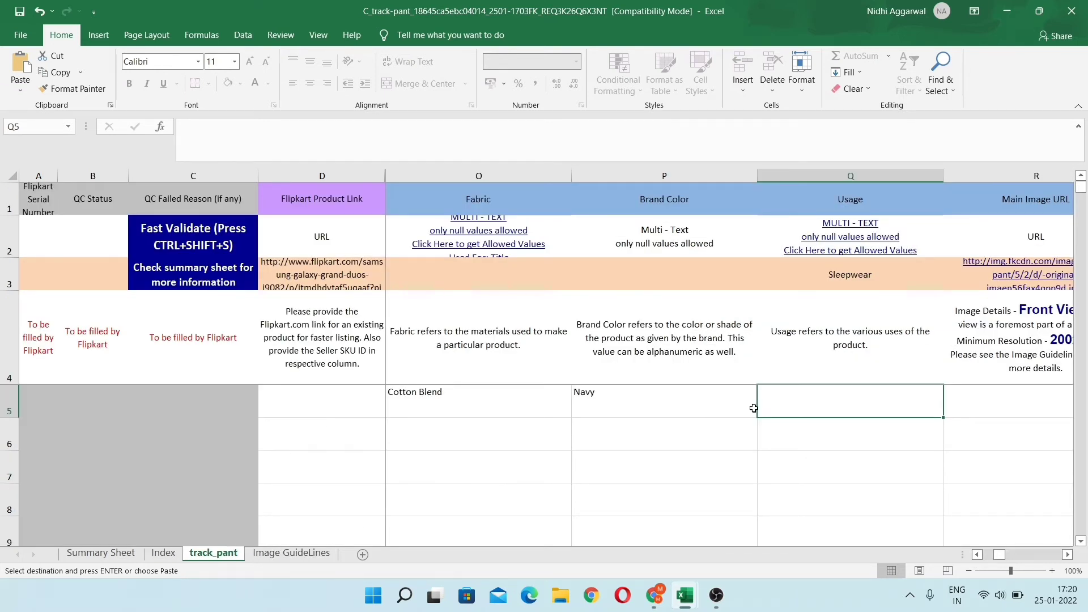
pyautogui.hotkey('ctrl', 'alt', 'v')
pyautogui.press('v')
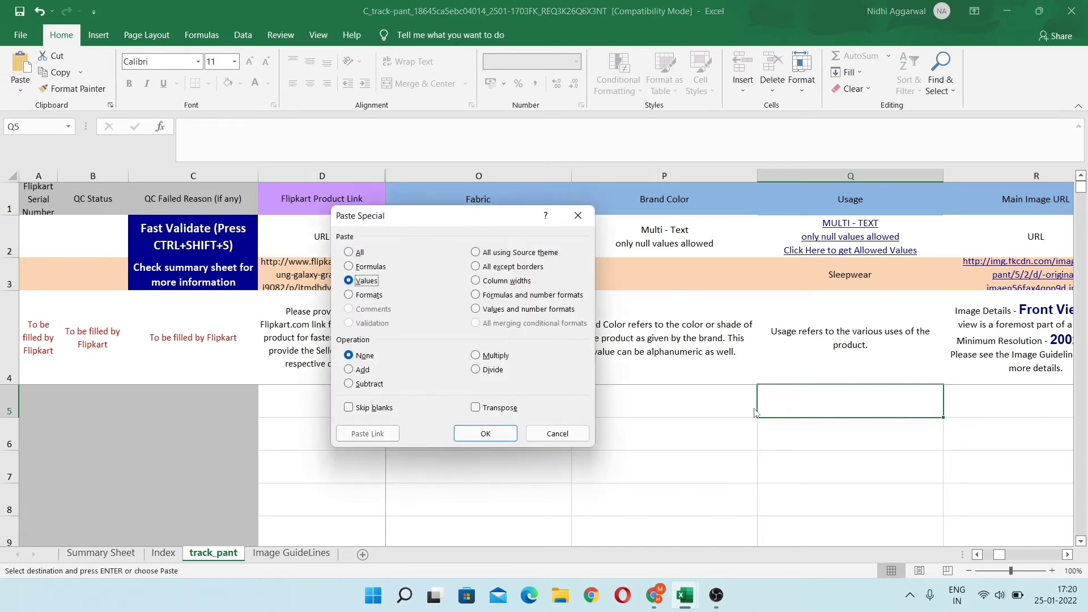
pyautogui.press('Return')
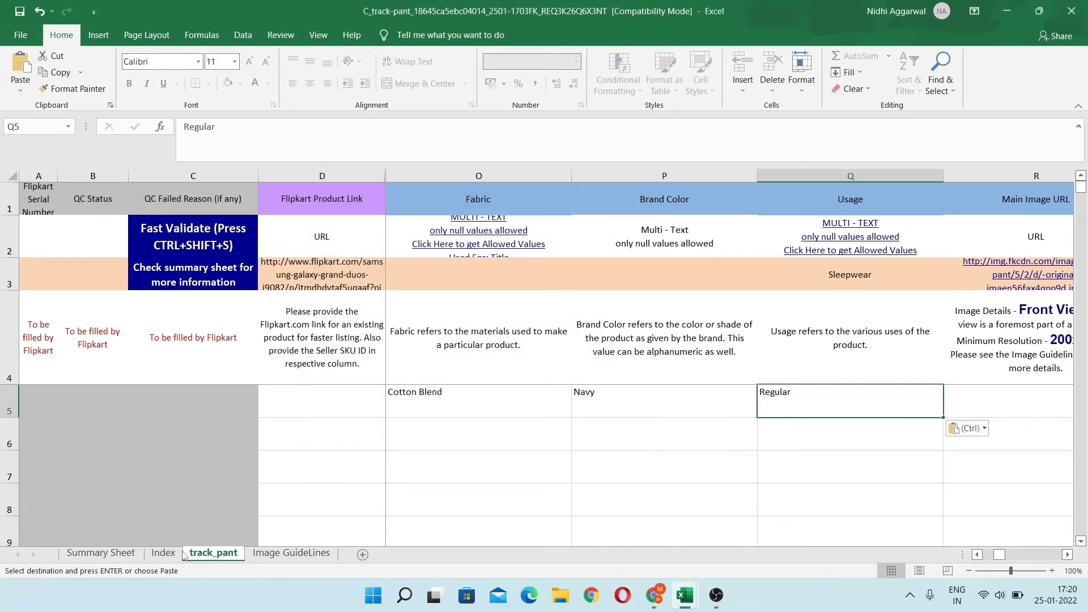
pyautogui.click(163, 553)
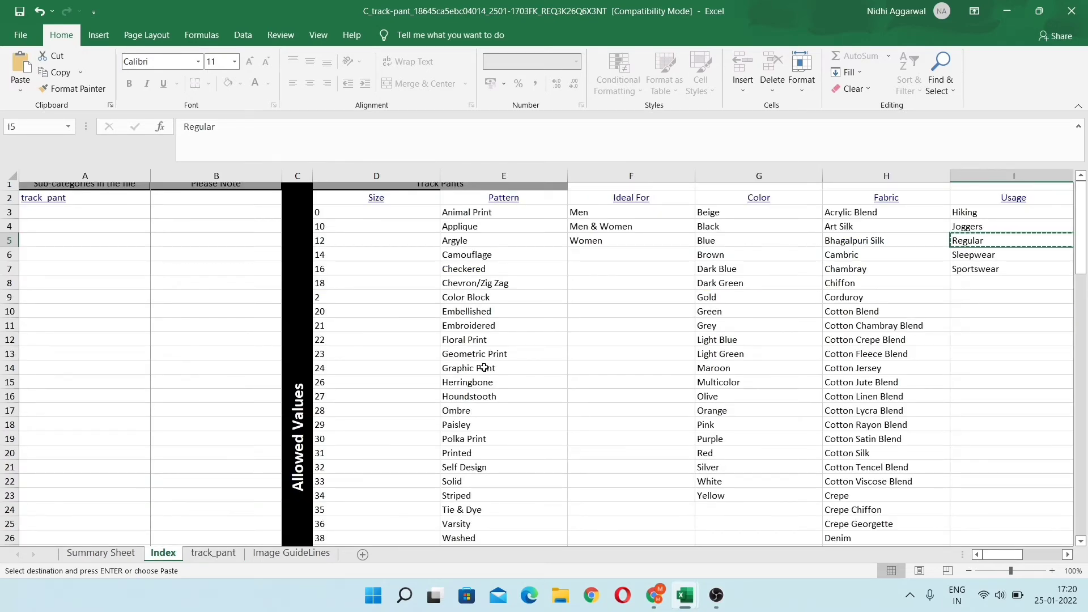
pyautogui.hotkey('ctrl', 'pagedown')
pyautogui.press('Right')
pyautogui.press('Right')
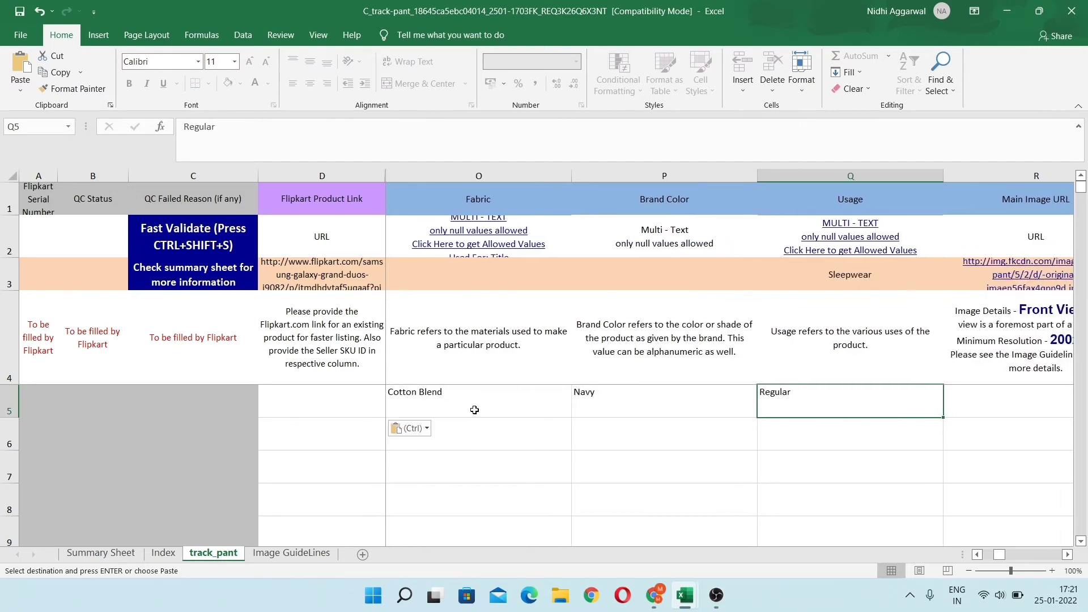
pyautogui.press('Right')
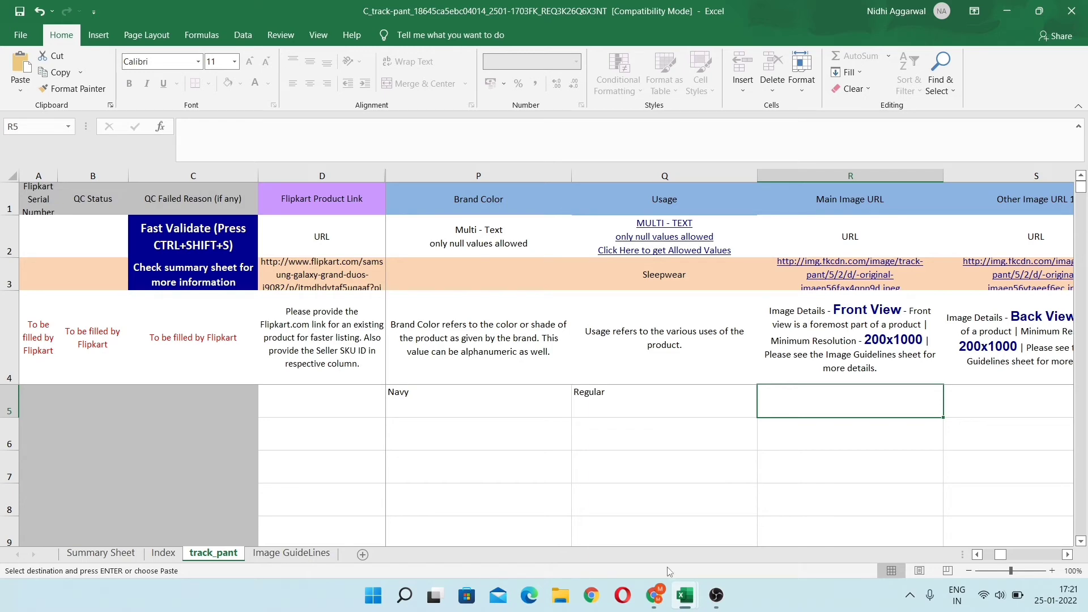
# Paste the first product image links as values into Main Image URL for rows 5–8
pyautogui.moveTo(685, 595)
pyautogui.click(649, 570)
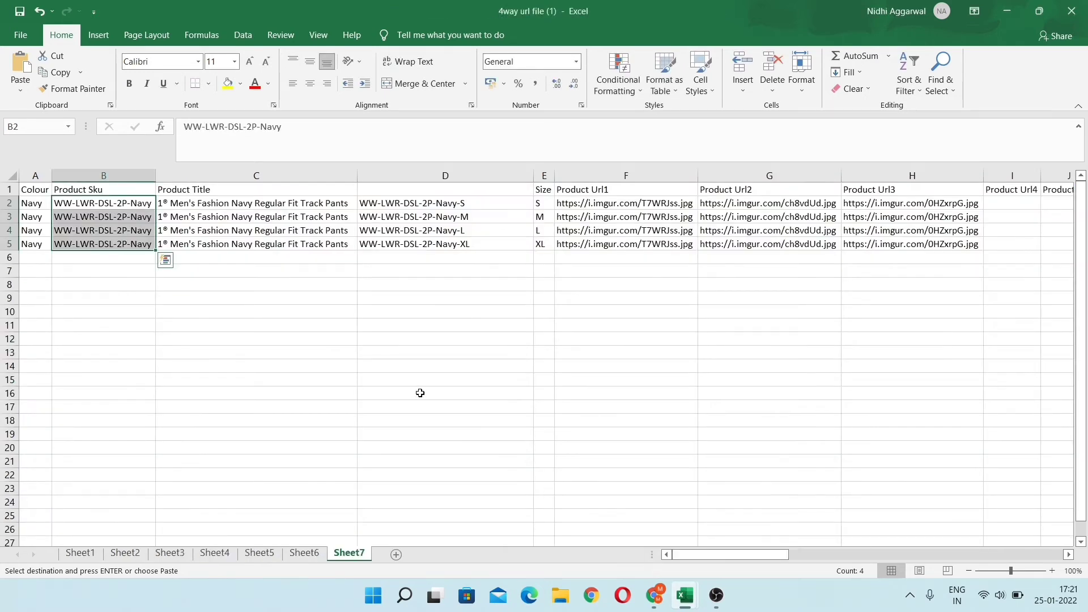
pyautogui.click(598, 203)
pyautogui.hotkey('ctrl', 'shift', 'Down')
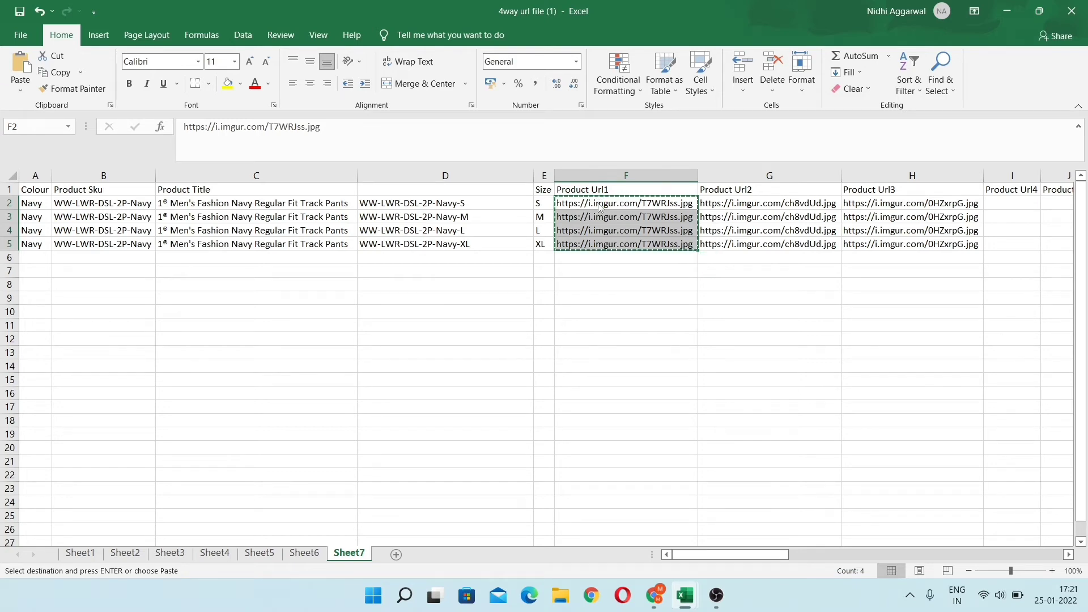
pyautogui.hotkey('alt', 'Tab')
pyautogui.hotkey('ctrl', 'alt', 'v')
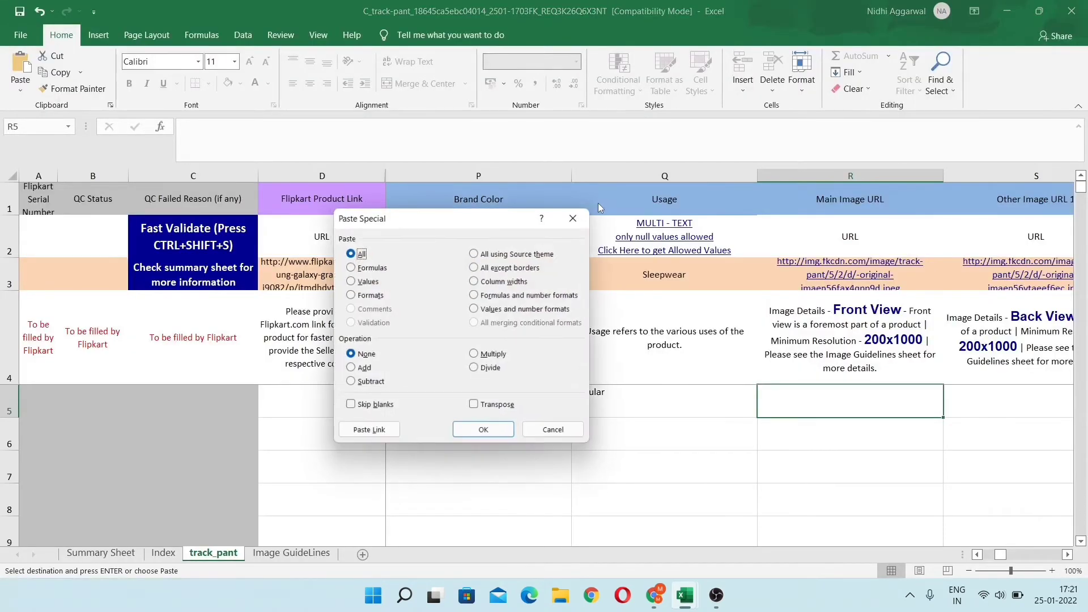
pyautogui.press('v')
pyautogui.press('Return')
pyautogui.press('Right')
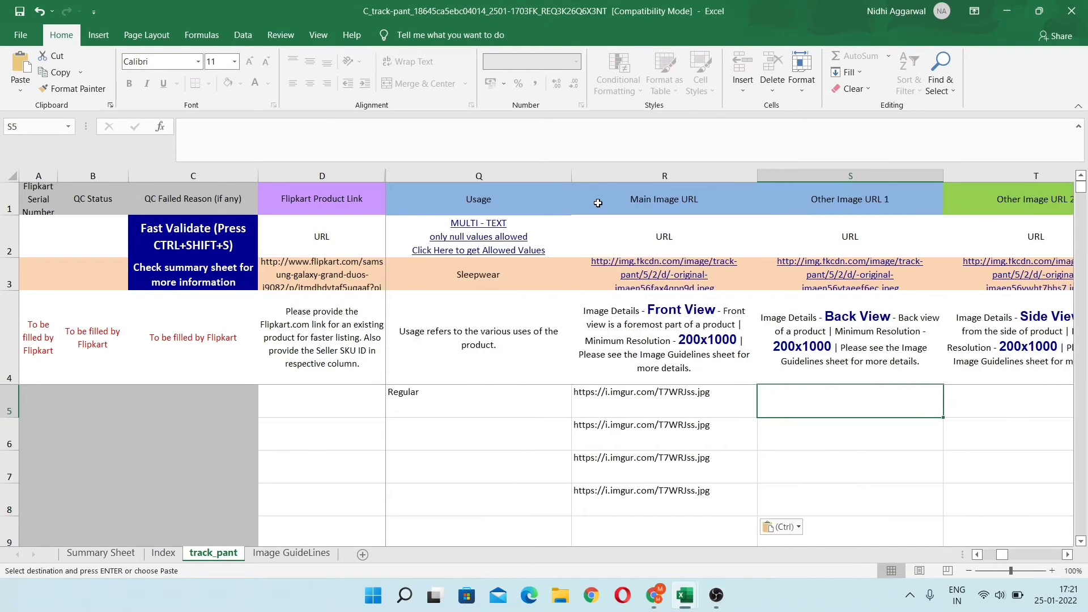
pyautogui.press('Right')
pyautogui.press('Right')
pyautogui.press('Left')
pyautogui.press('Left')
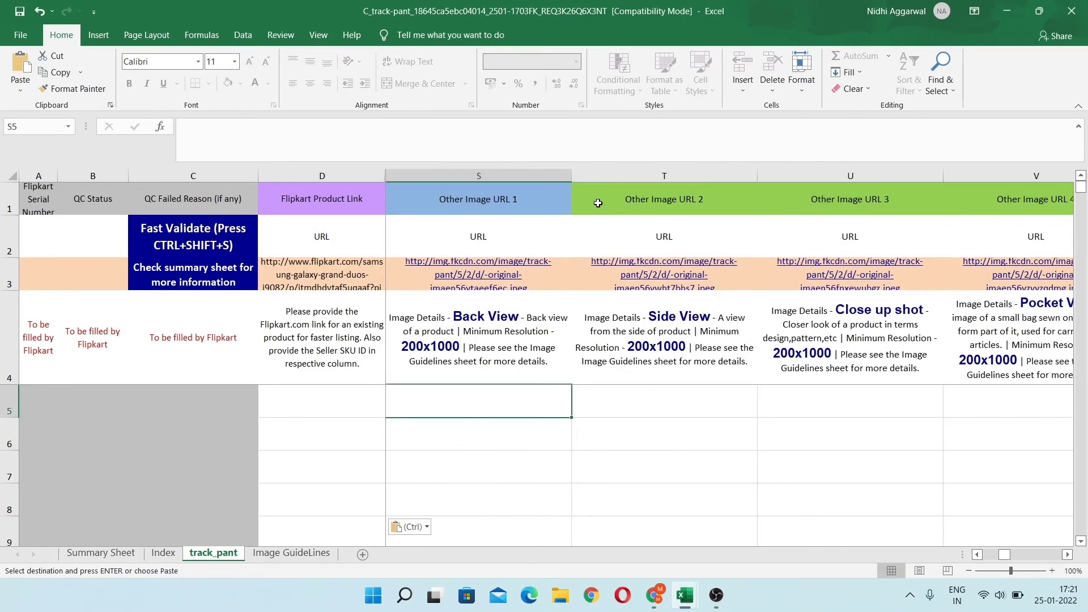
pyautogui.press('Left')
# Copy the Product Url2 and Url3 links and paste them as values into Other Image URL 1 and 2
pyautogui.press('Right')
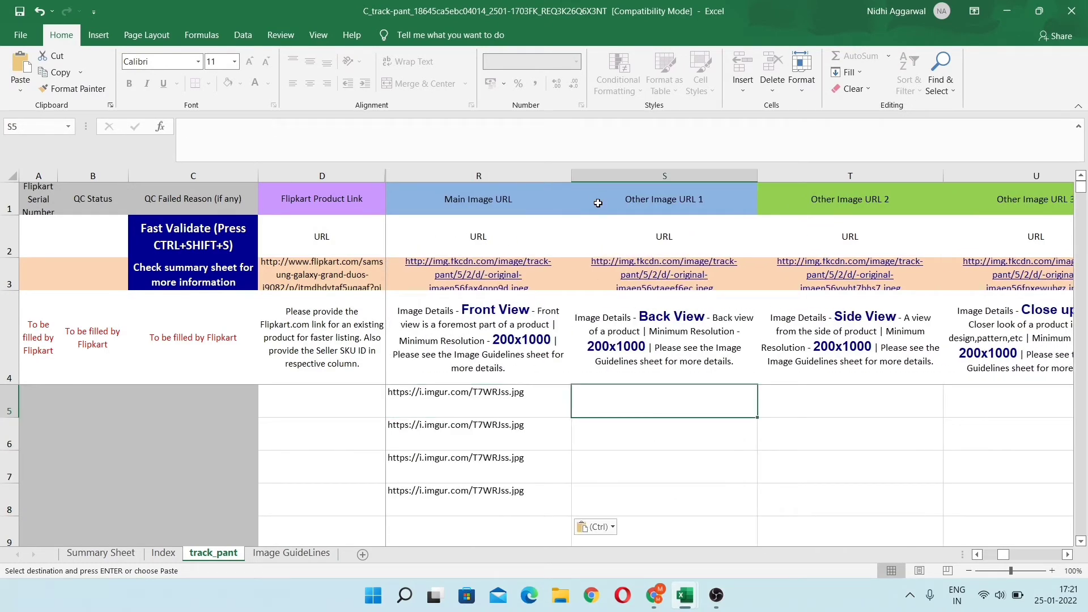
pyautogui.hotkey('alt', 'Tab')
pyautogui.press('Right')
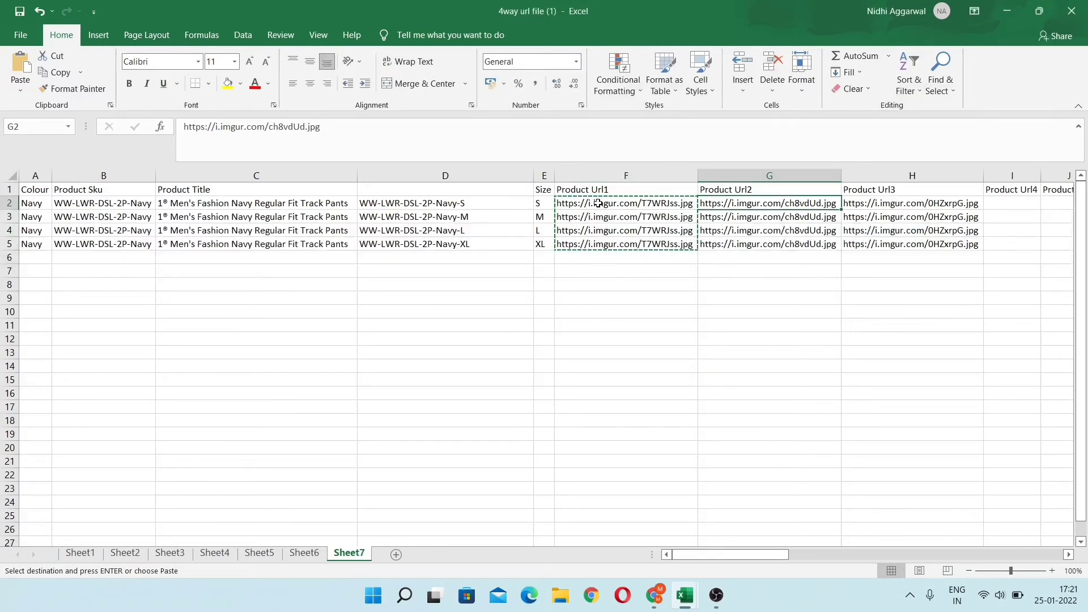
pyautogui.hotkey('shift', 'Right')
pyautogui.hotkey('shift', 'Down')
pyautogui.hotkey('shift', 'Down')
pyautogui.hotkey('shift', 'Down')
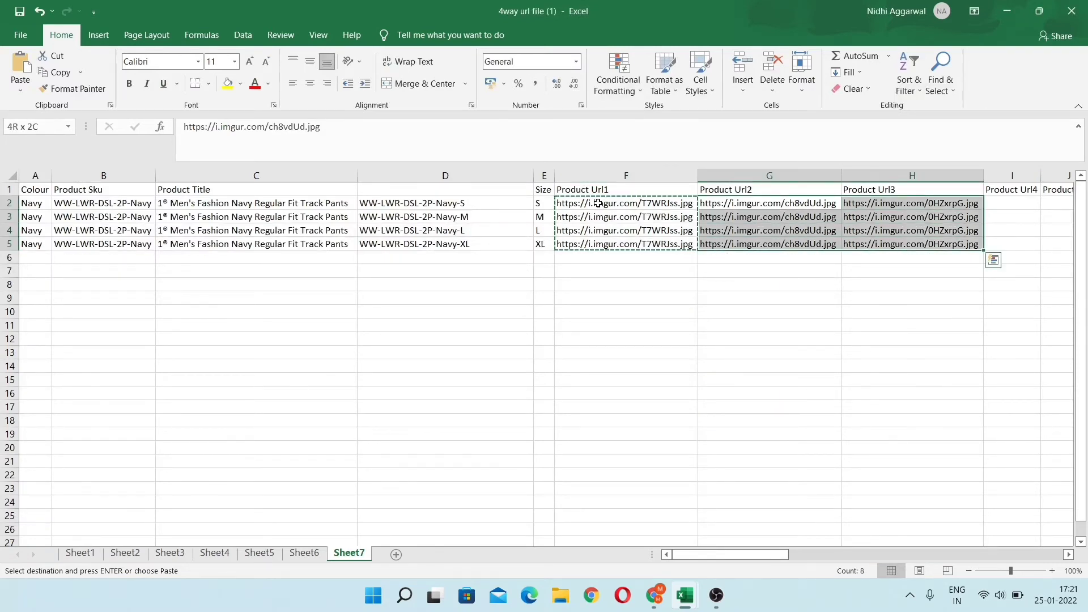
pyautogui.hotkey('ctrl', 'c')
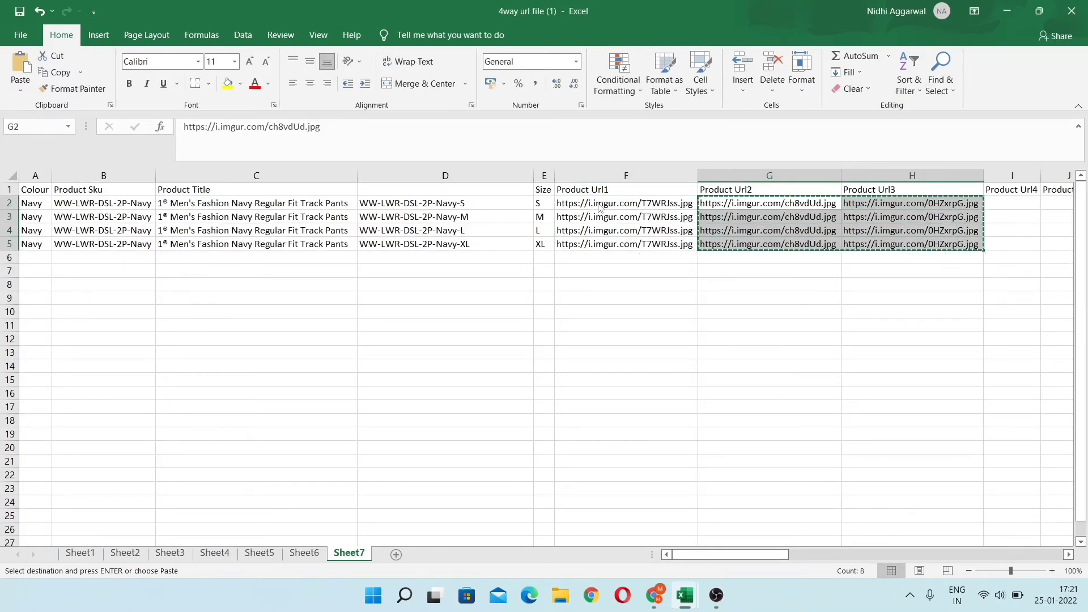
pyautogui.hotkey('alt', 'Tab')
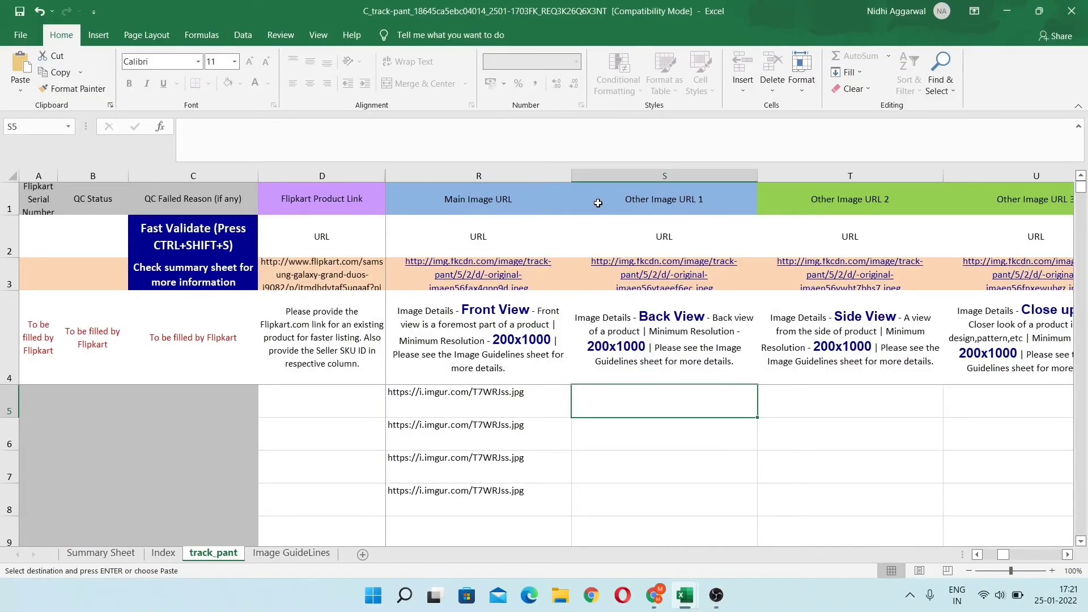
pyautogui.hotkey('ctrl', 'alt', 'v')
pyautogui.press('v')
pyautogui.press('Return')
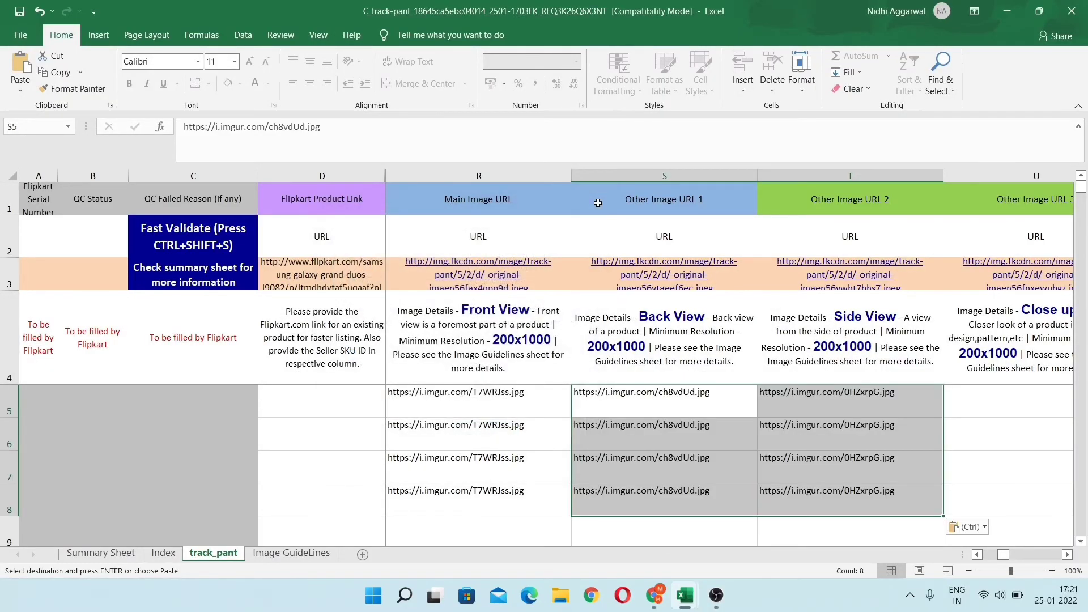
pyautogui.press('Right')
pyautogui.press('Right')
pyautogui.press('Right')
pyautogui.press('Right')
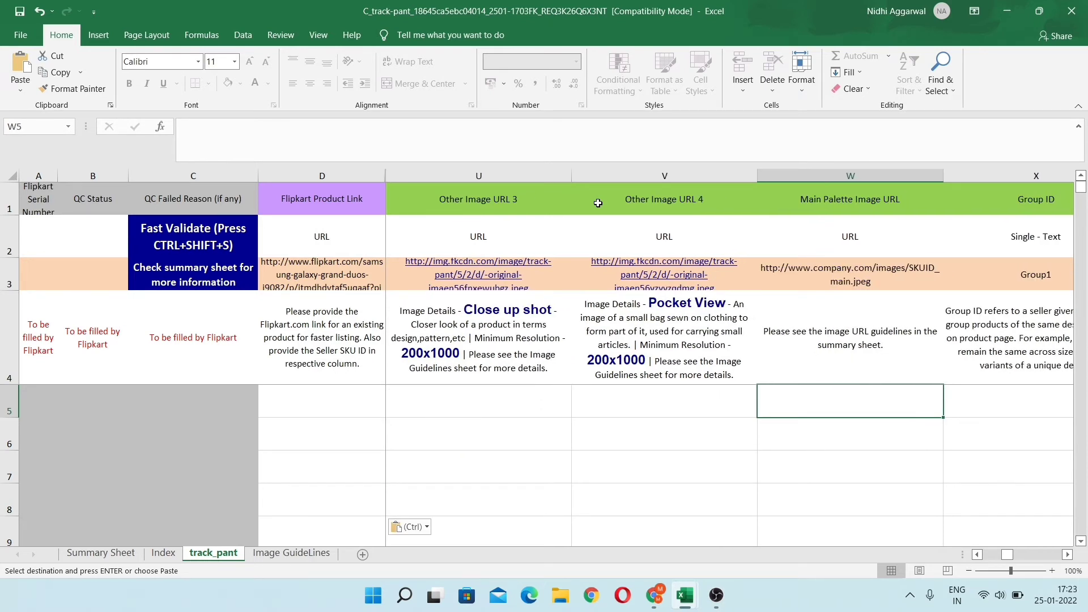
# Review the Index sheet's allowed values for Detail Placement, Trend, Secondary Color and Trend AW 16
pyautogui.press('Right')
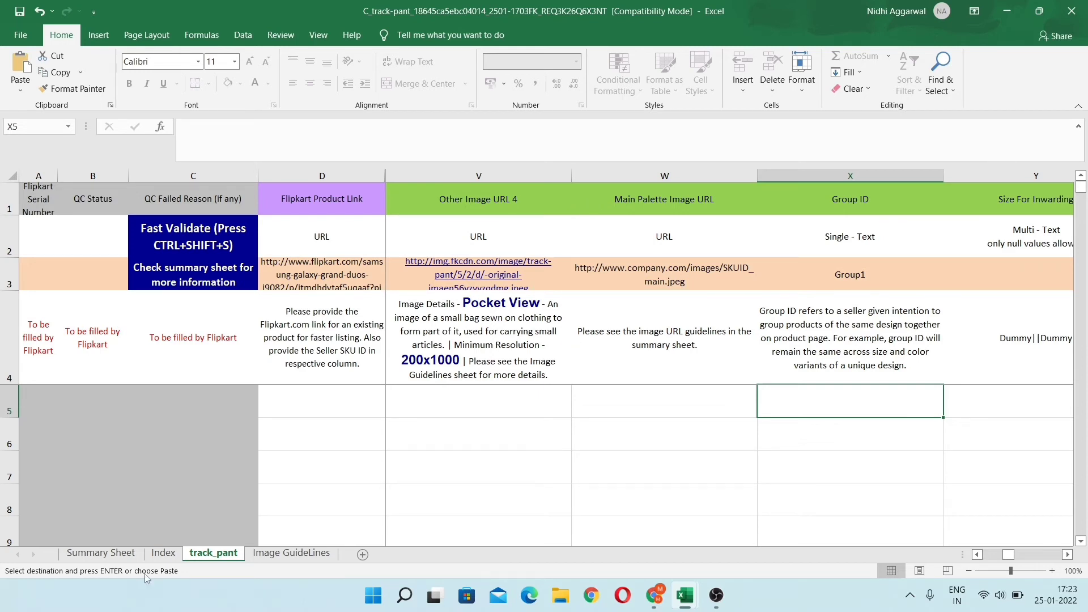
pyautogui.click(168, 553)
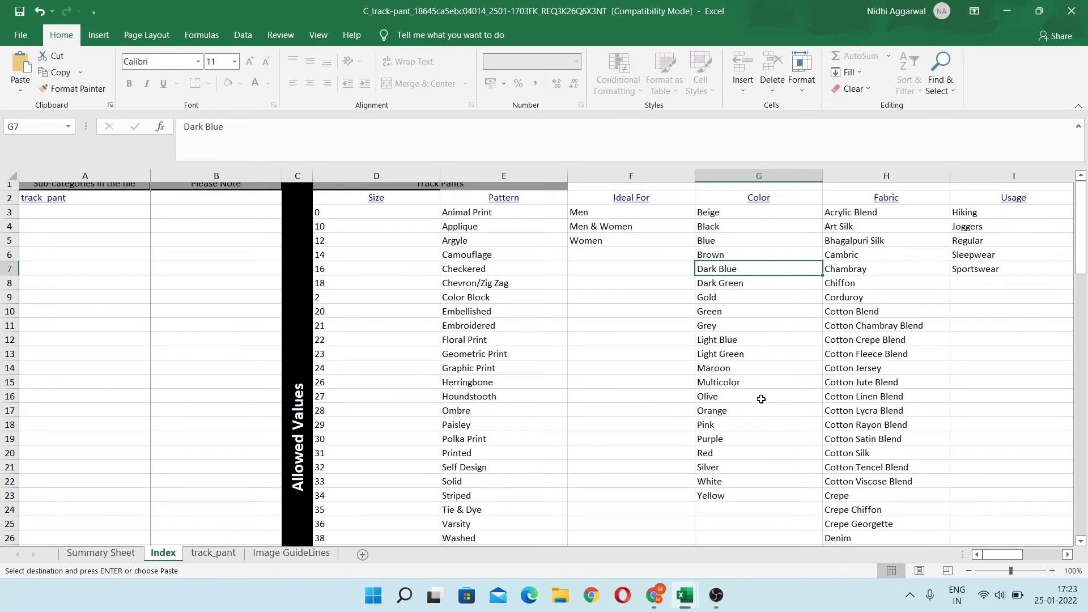
pyautogui.press('Right')
pyautogui.press('Right')
pyautogui.press('Right')
pyautogui.press('Right')
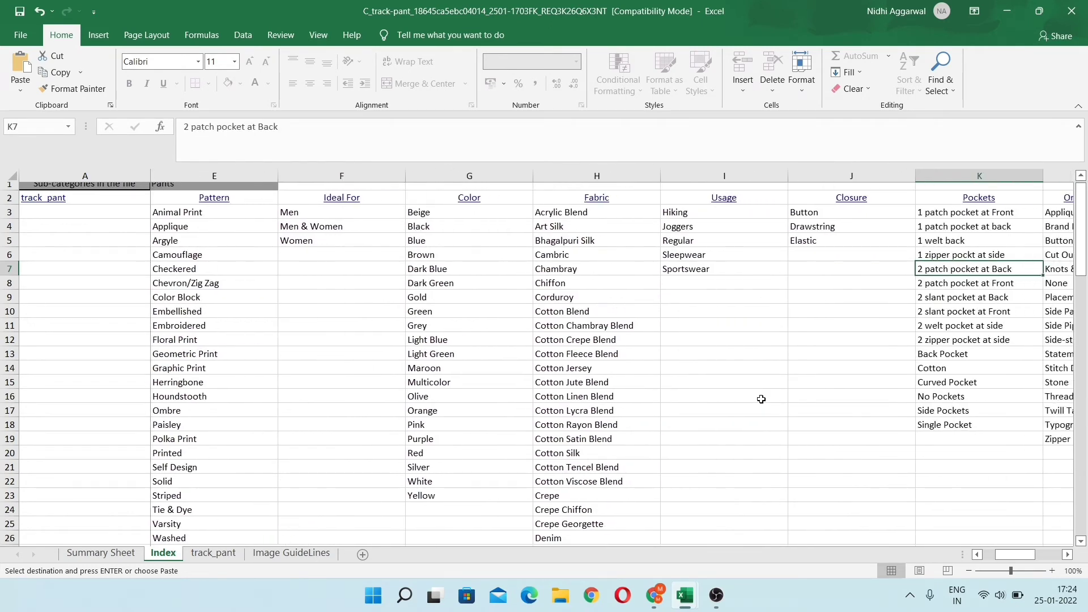
pyautogui.press('Right')
pyautogui.press('Right')
pyautogui.press('Right')
pyautogui.press('Right')
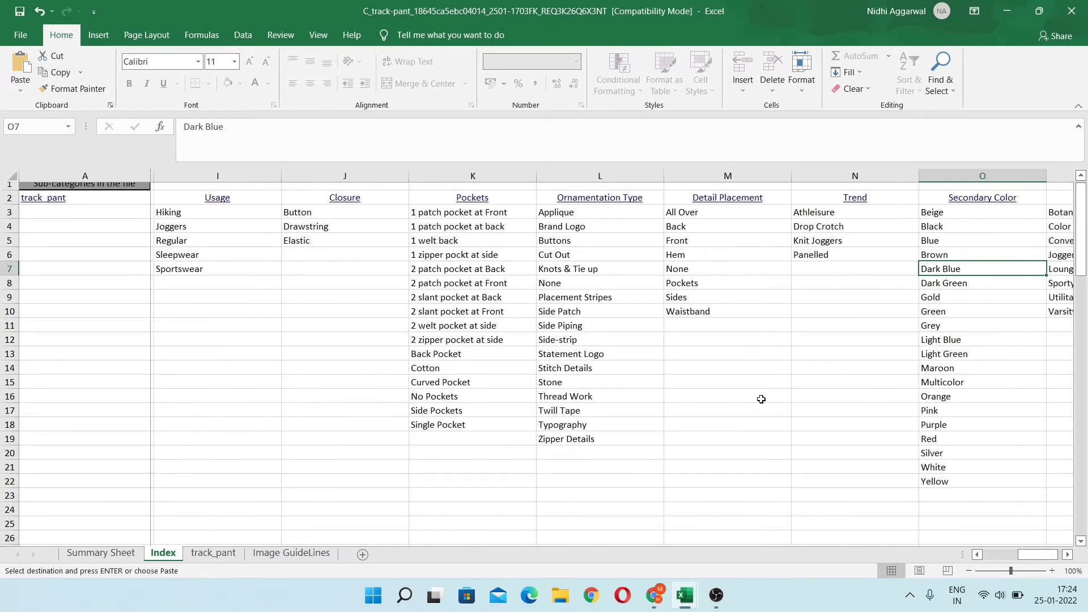
pyautogui.press('Right')
pyautogui.press('Right')
pyautogui.press('Right')
pyautogui.press('Right')
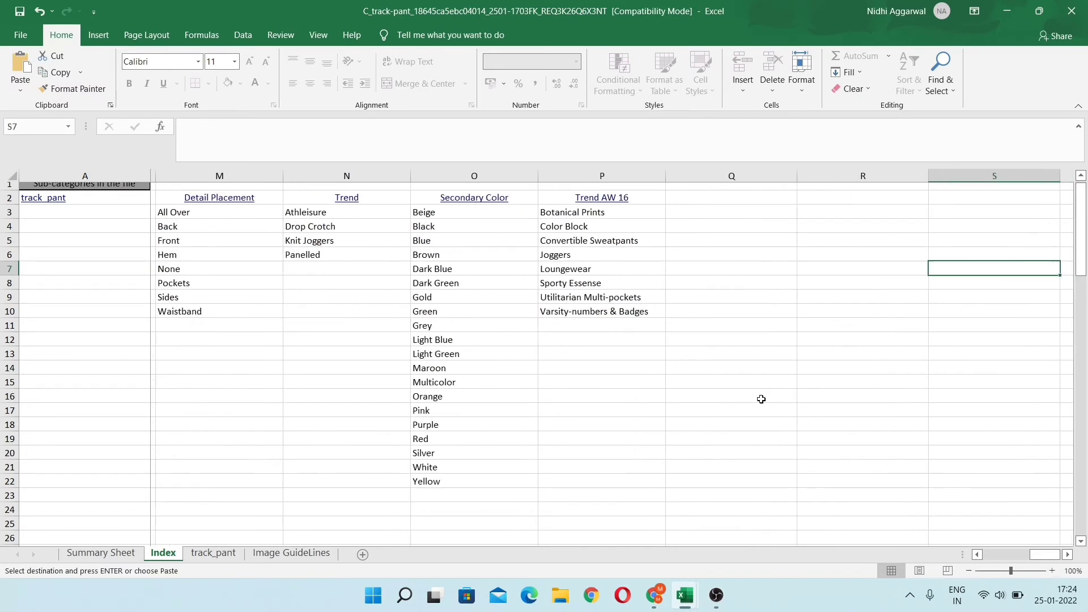
pyautogui.press('Left')
pyautogui.press('Left')
pyautogui.press('Left')
pyautogui.press('Left')
pyautogui.press('Left')
pyautogui.press('Left')
pyautogui.press('Left')
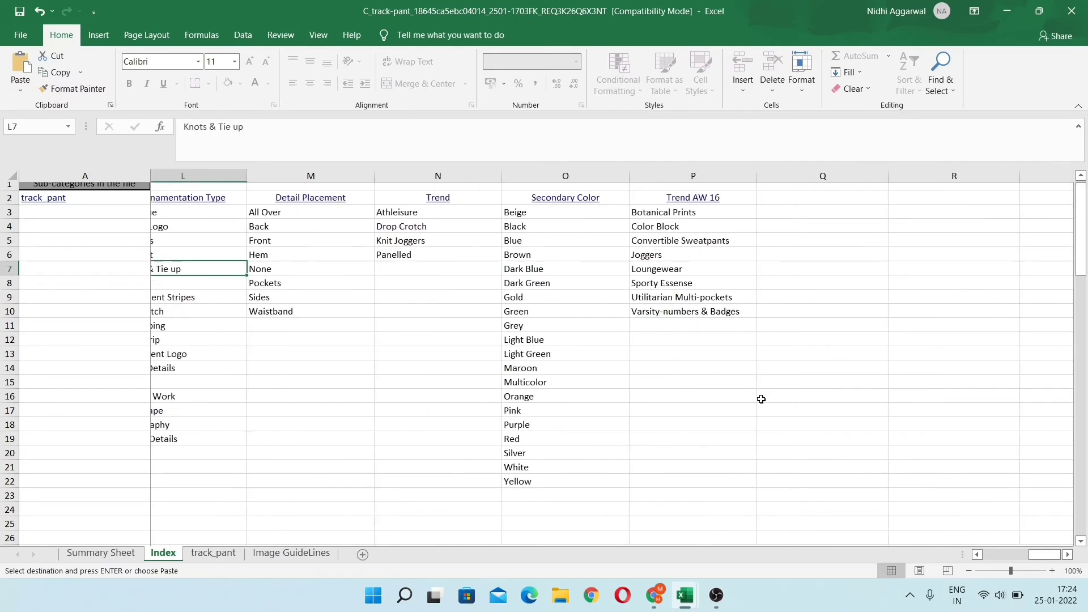
pyautogui.press('Left')
pyautogui.press('Left')
pyautogui.press('Left')
pyautogui.press('Left')
pyautogui.press('Left')
pyautogui.press('Left')
pyautogui.press('Left')
pyautogui.press('Left')
pyautogui.press('Left')
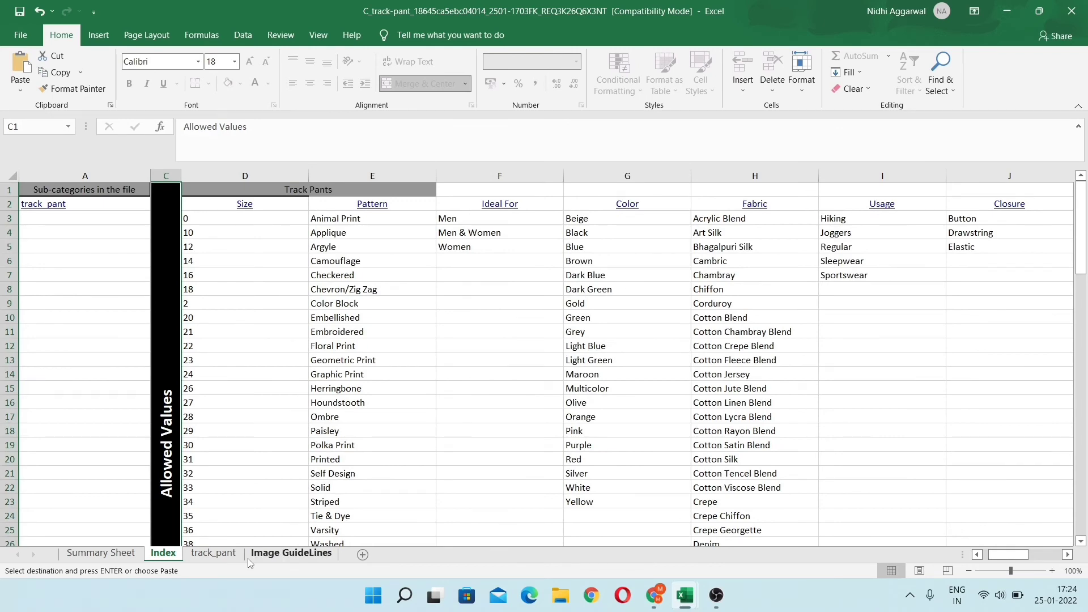
# Enter 'Group 1' as the Group ID in X5 on track_pant and fill it down to X8
pyautogui.click(226, 559)
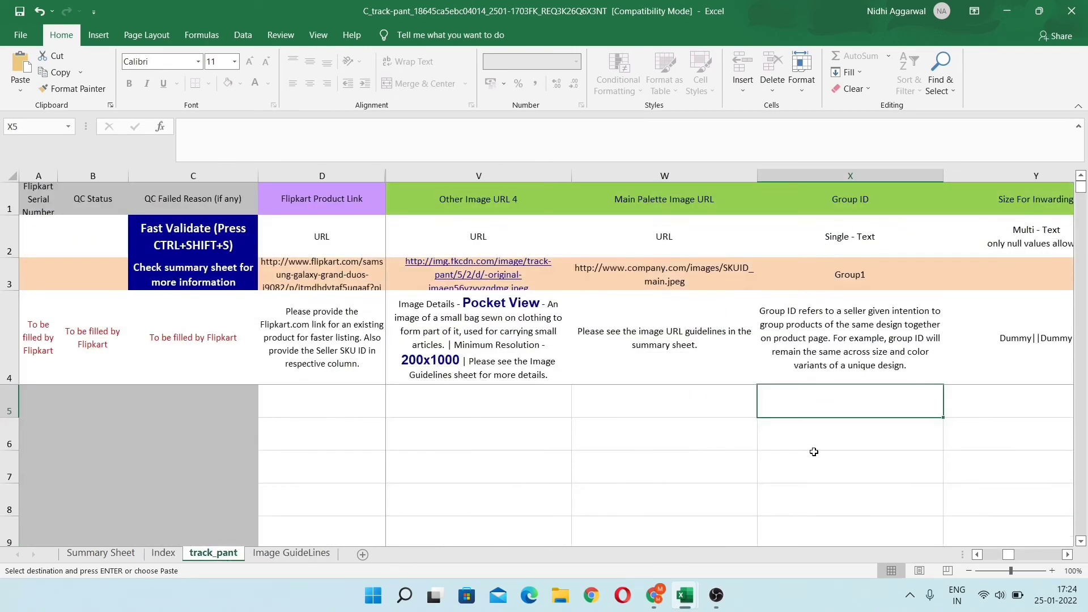
pyautogui.write('G')
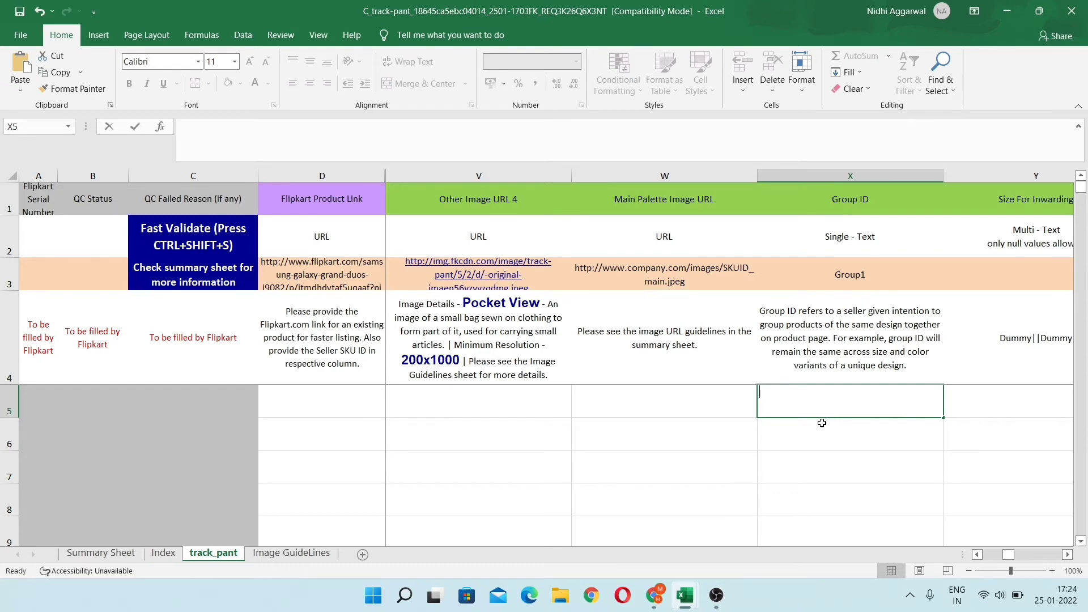
pyautogui.write('rou')
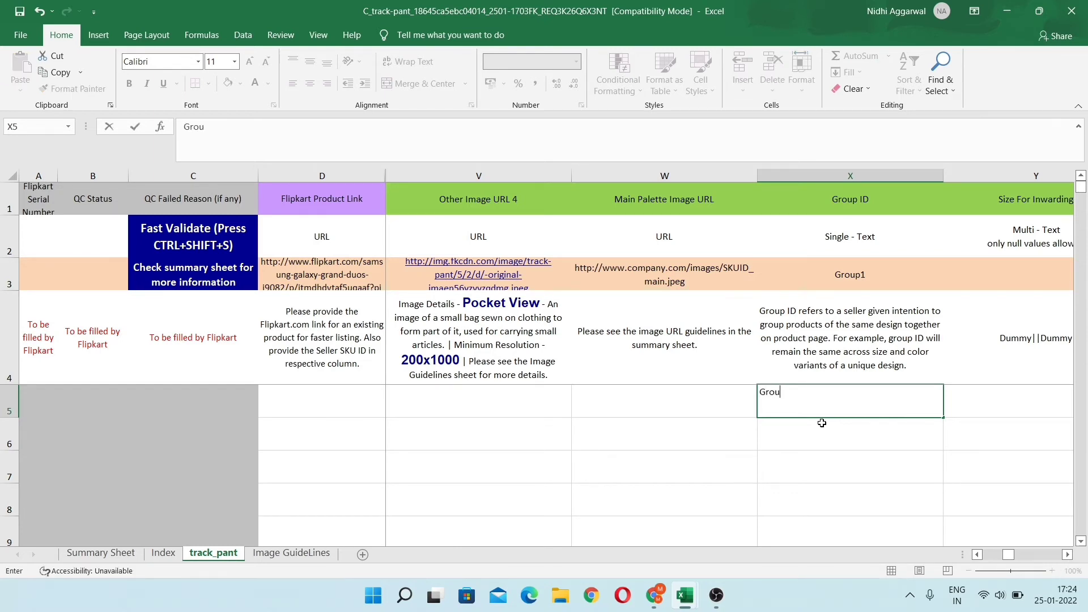
pyautogui.write('p')
pyautogui.hotkey('alt', 'Return')
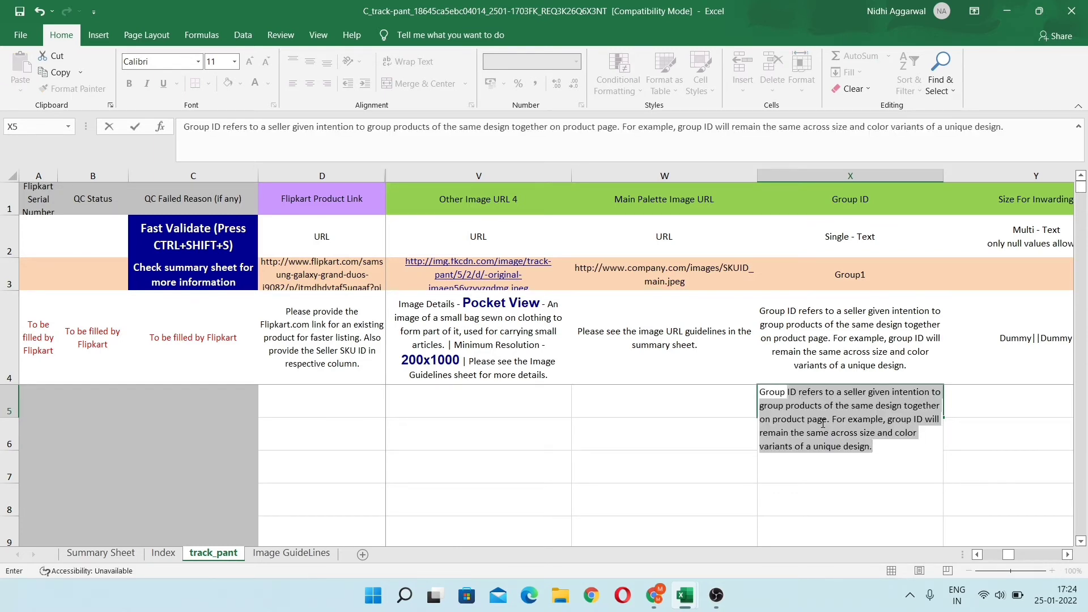
pyautogui.write('1')
pyautogui.press('Return')
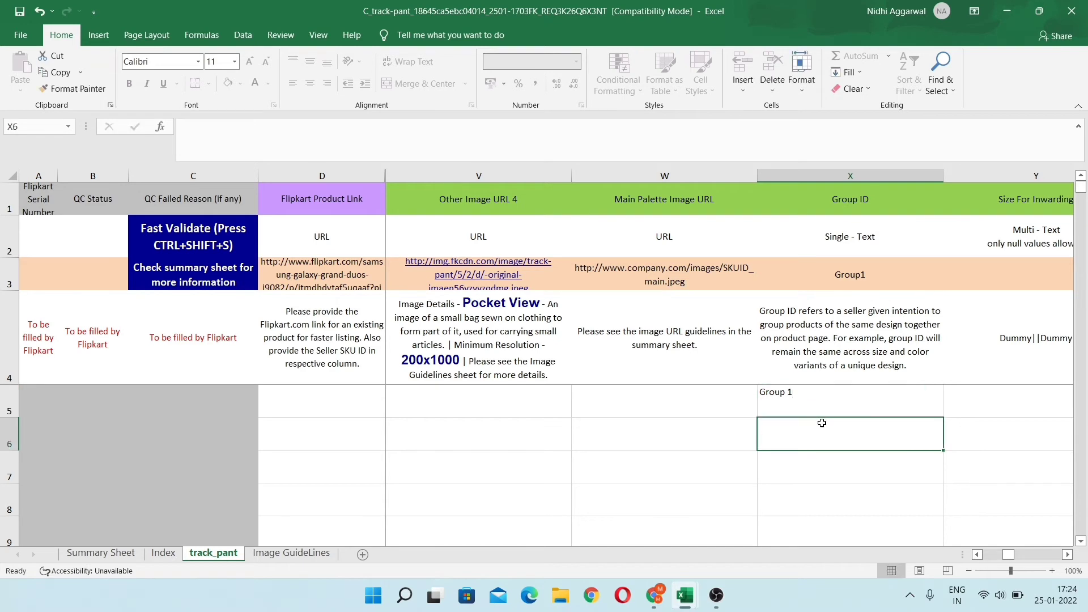
pyautogui.press('Up')
pyautogui.hotkey('shift', 'Down')
pyautogui.hotkey('shift', 'Down')
pyautogui.hotkey('shift', 'Down')
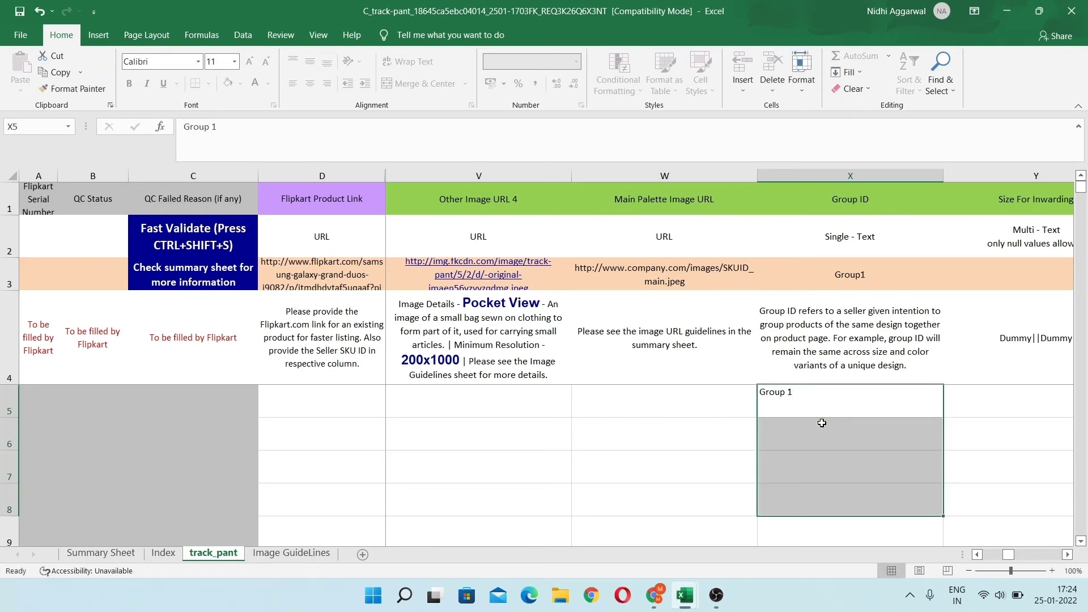
pyautogui.hotkey('ctrl', 'd')
pyautogui.press('Right')
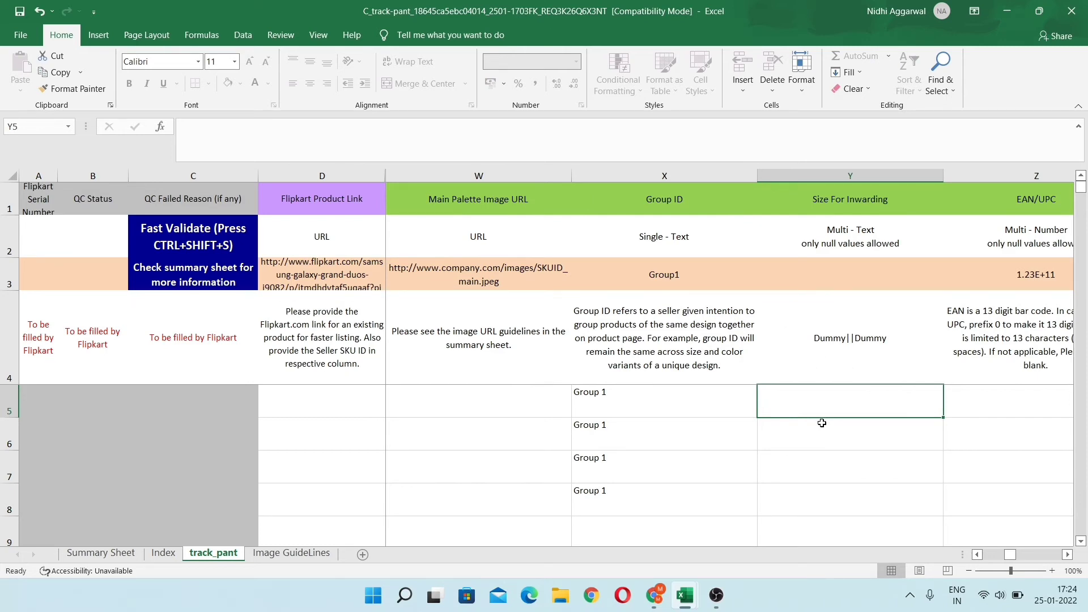
# Enter 1 in the Pack of column at AB5 and fill it down through AB8
pyautogui.press('Right')
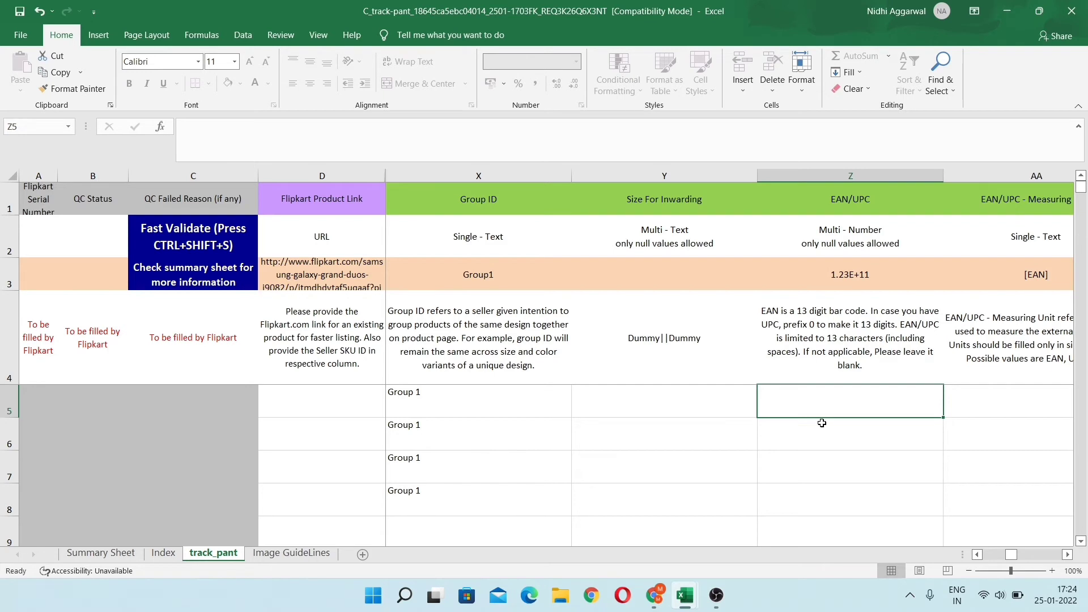
pyautogui.press('Right')
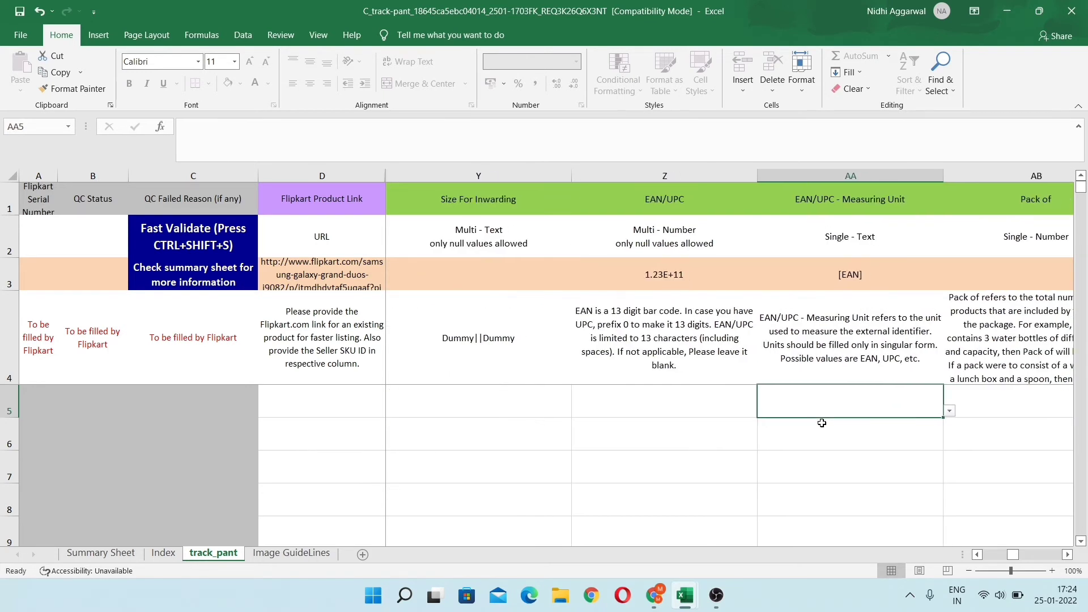
pyautogui.press('Right')
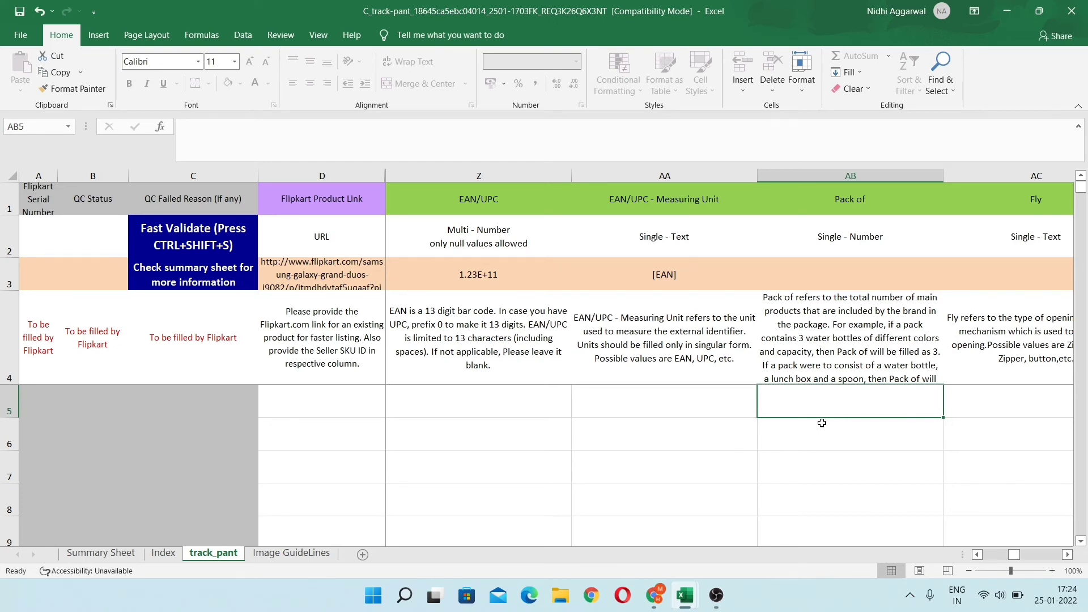
pyautogui.write('1')
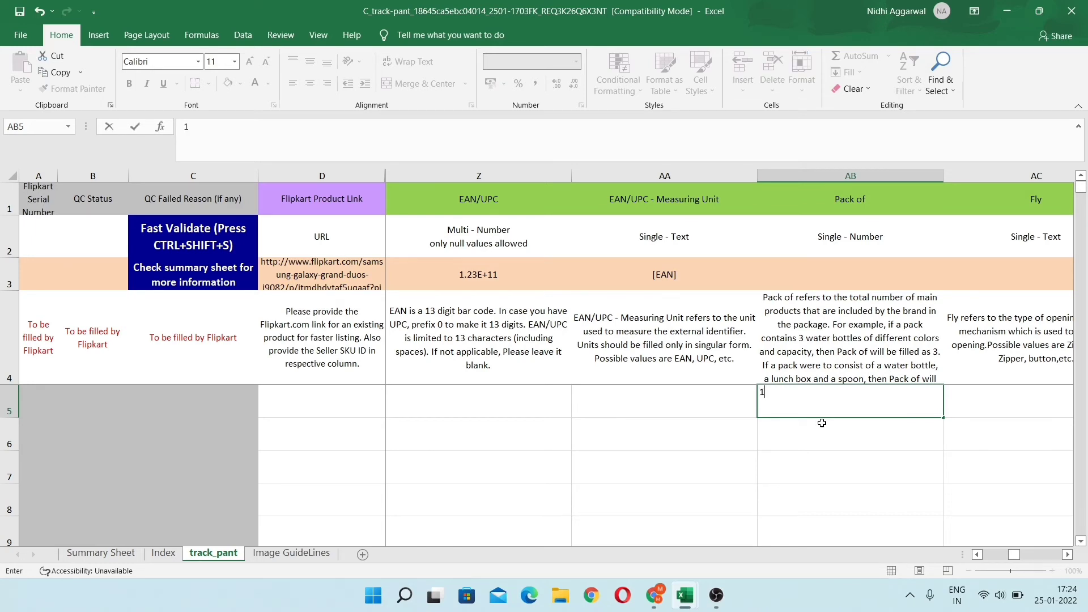
pyautogui.hotkey('shift', 'Down')
pyautogui.hotkey('shift', 'Down')
pyautogui.hotkey('shift', 'Down')
pyautogui.hotkey('ctrl', 'd')
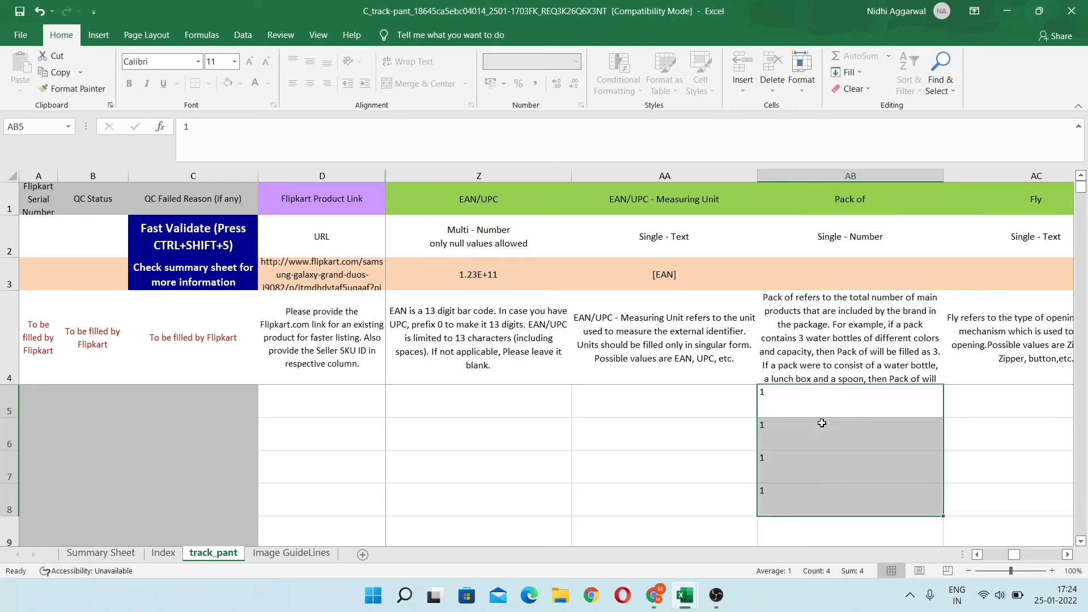
pyautogui.press('Right')
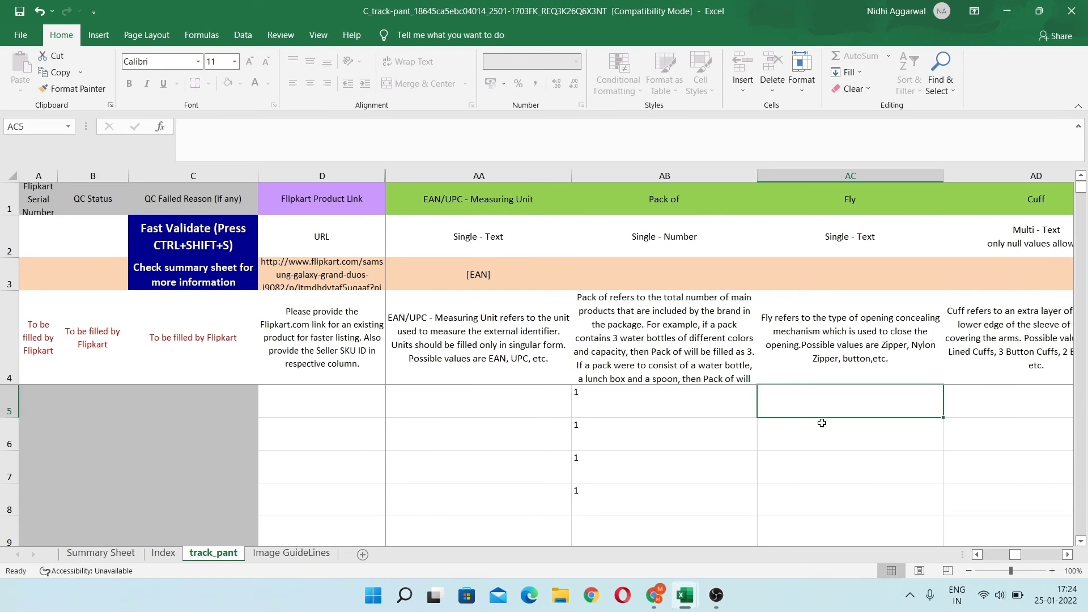
pyautogui.press('Right')
pyautogui.press('Right')
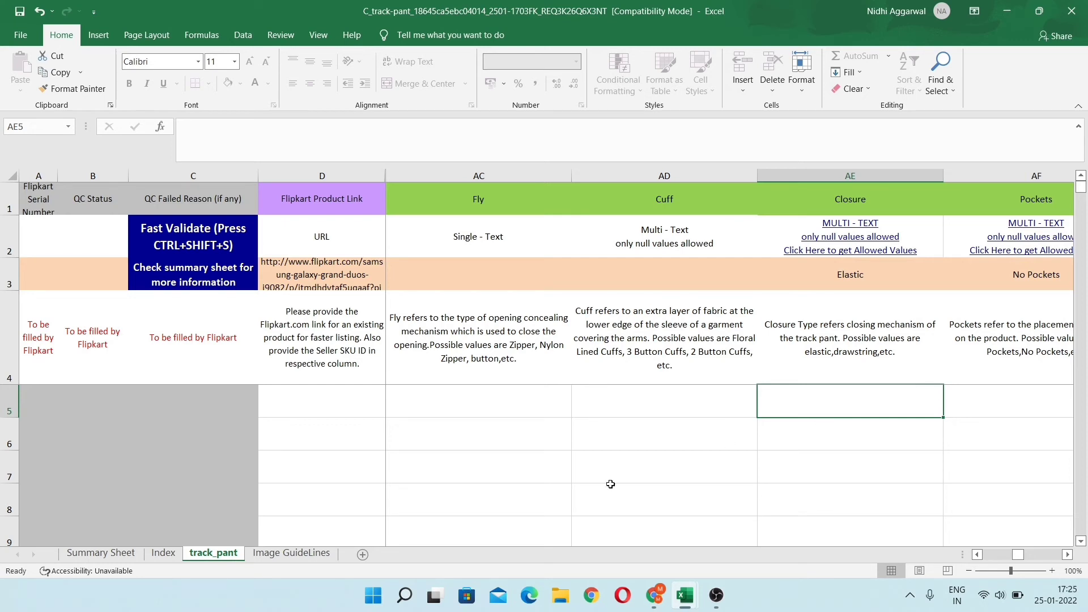
# Locate the Drawstring value (J4) in the Index sheet's Closure list and copy it
pyautogui.click(164, 553)
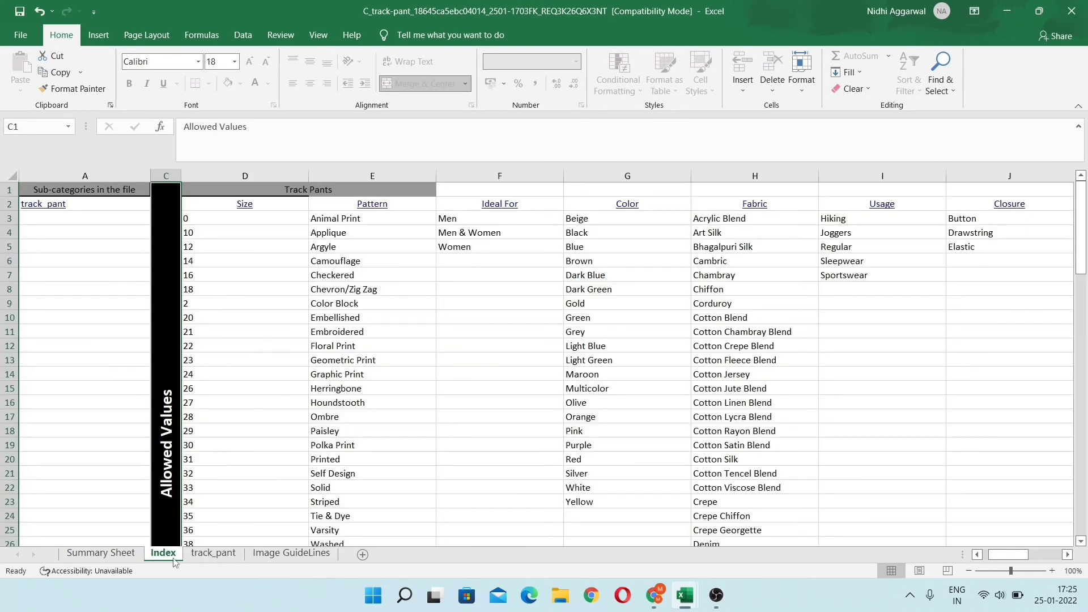
pyautogui.press('Right')
pyautogui.press('Right')
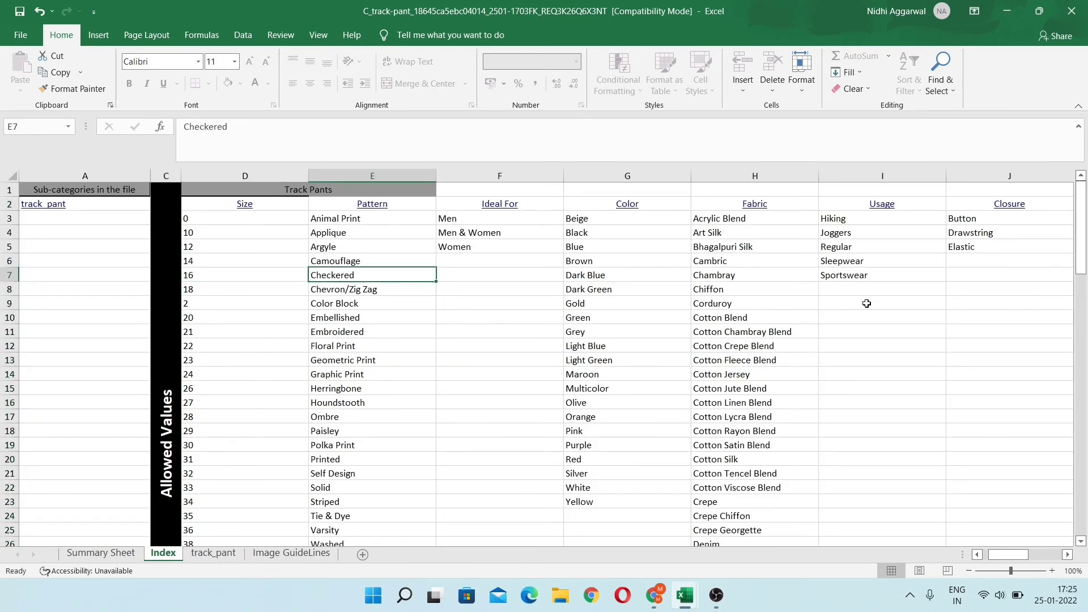
pyautogui.press('Right')
pyautogui.press('Right')
pyautogui.press('Right')
pyautogui.press('Right')
pyautogui.press('Right')
pyautogui.press('Right')
pyautogui.press('Right')
pyautogui.press('Right')
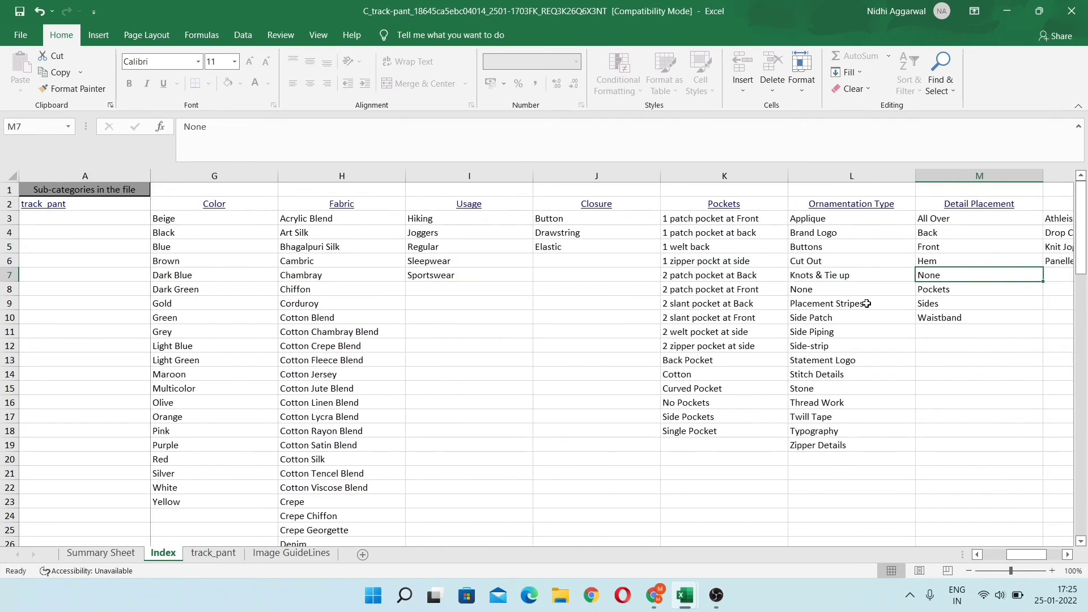
pyautogui.press('Right')
pyautogui.press('Right')
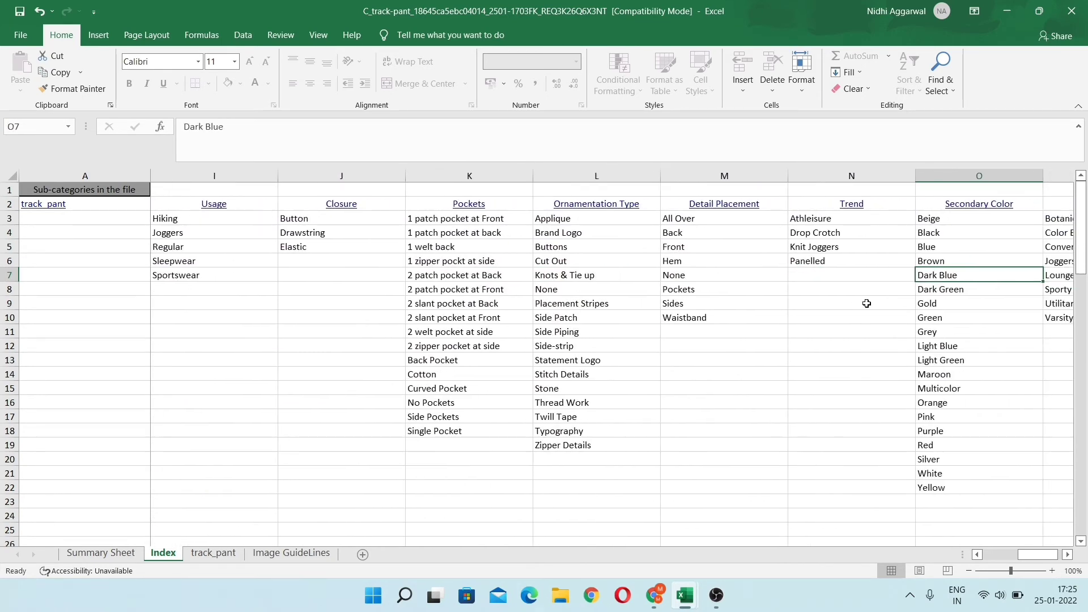
pyautogui.press('Right')
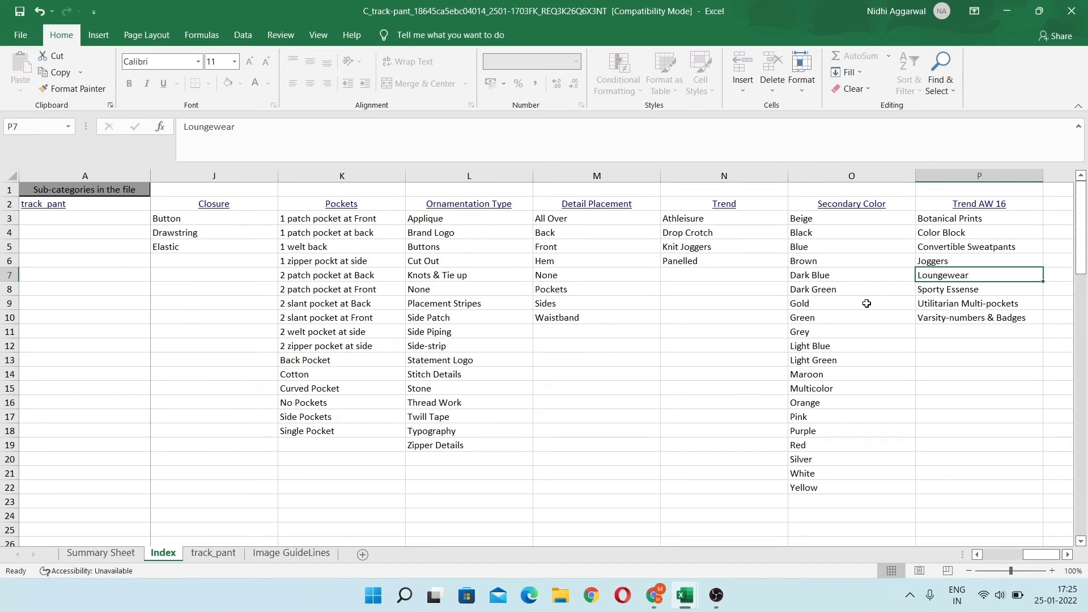
pyautogui.press('Left')
pyautogui.press('Left')
pyautogui.press('Left')
pyautogui.press('Left')
pyautogui.press('Left')
pyautogui.press('Left')
pyautogui.press('Up')
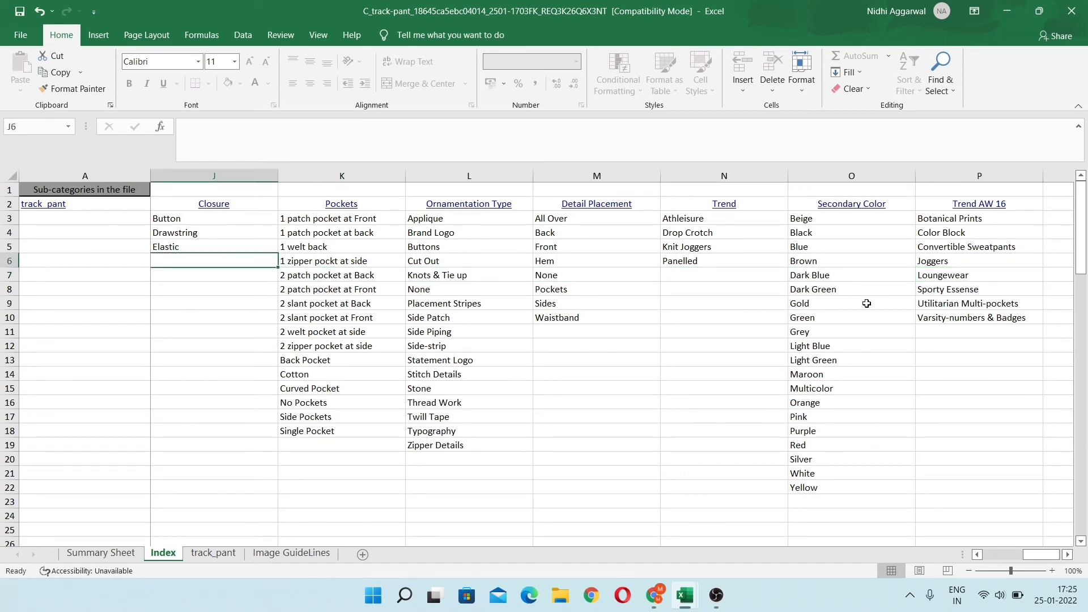
pyautogui.press('Up')
pyautogui.press('Up')
pyautogui.press('Up')
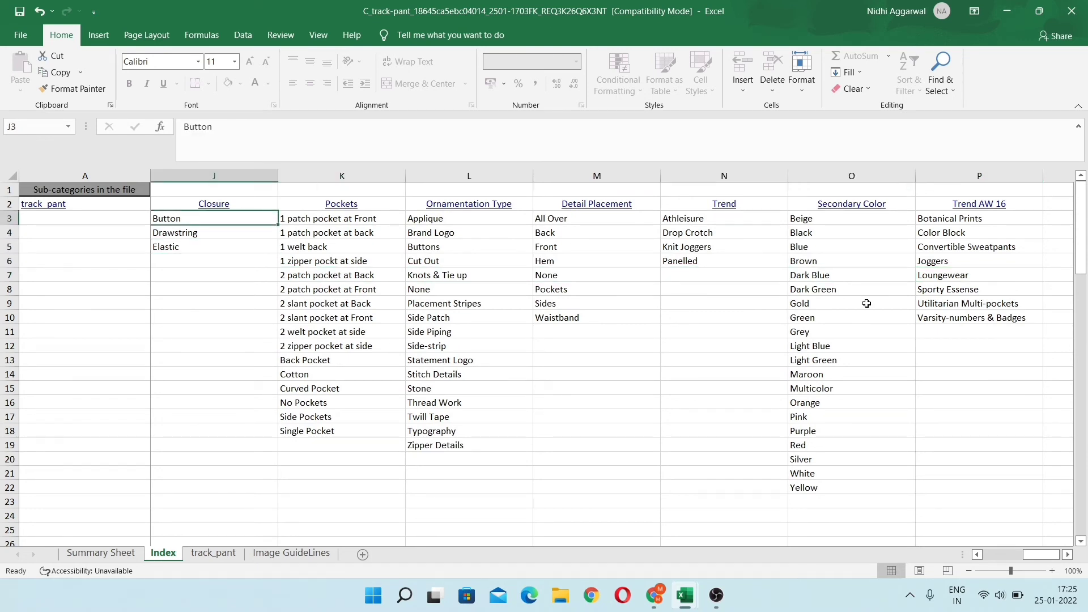
pyautogui.press('Down')
pyautogui.press('Down')
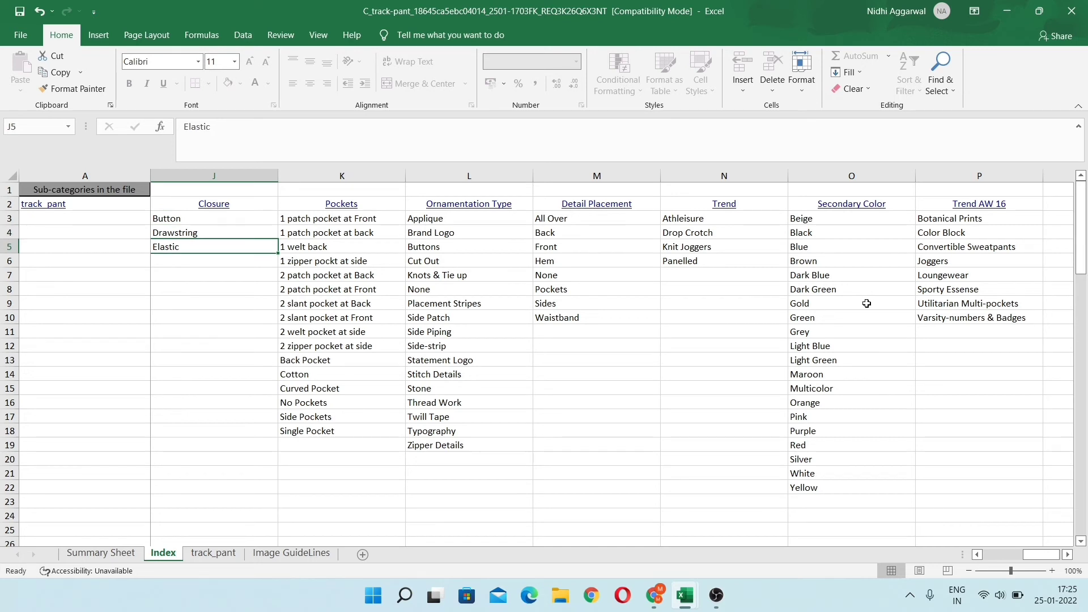
pyautogui.press('Up')
pyautogui.hotkey('ctrl', 'c')
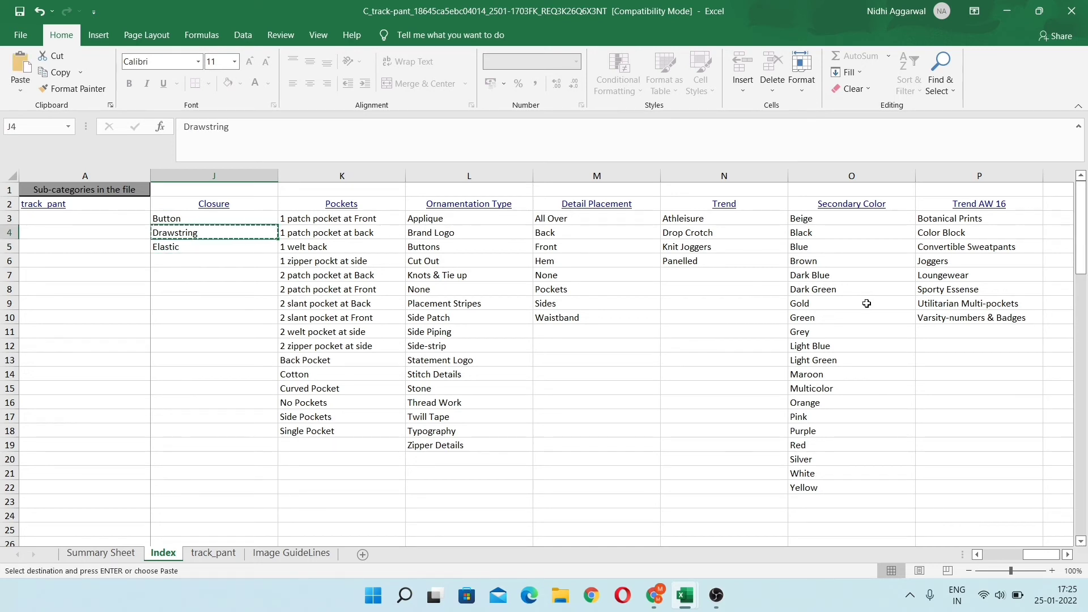
pyautogui.click(225, 554)
# Paste Drawstring as values into the Closure column, AE5 through AE8
pyautogui.hotkey('ctrl', 'alt', 'v')
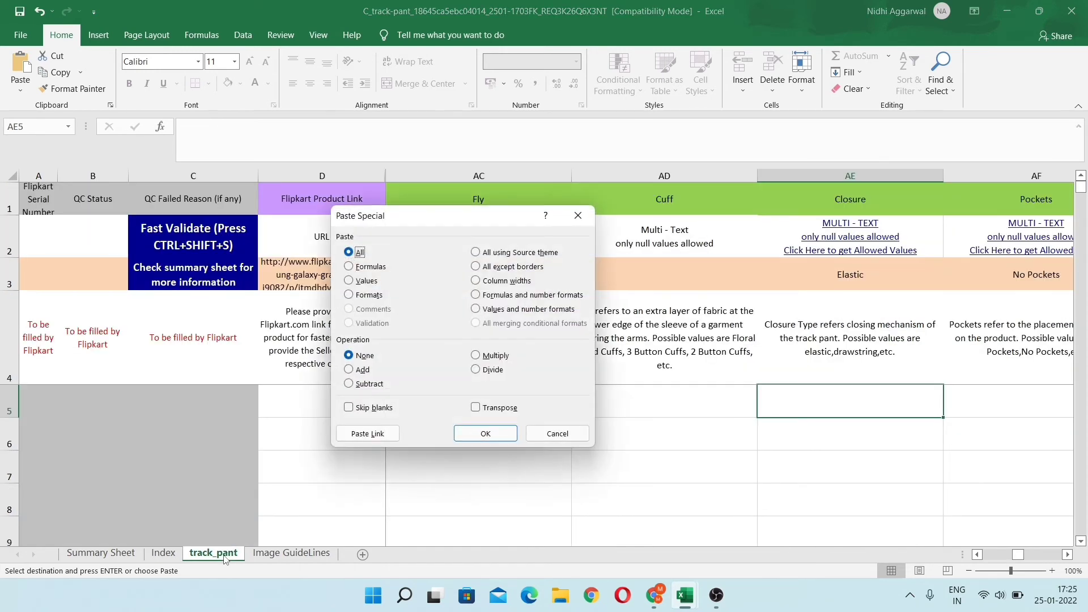
pyautogui.press('v')
pyautogui.press('Return')
pyautogui.hotkey('shift', 'Down')
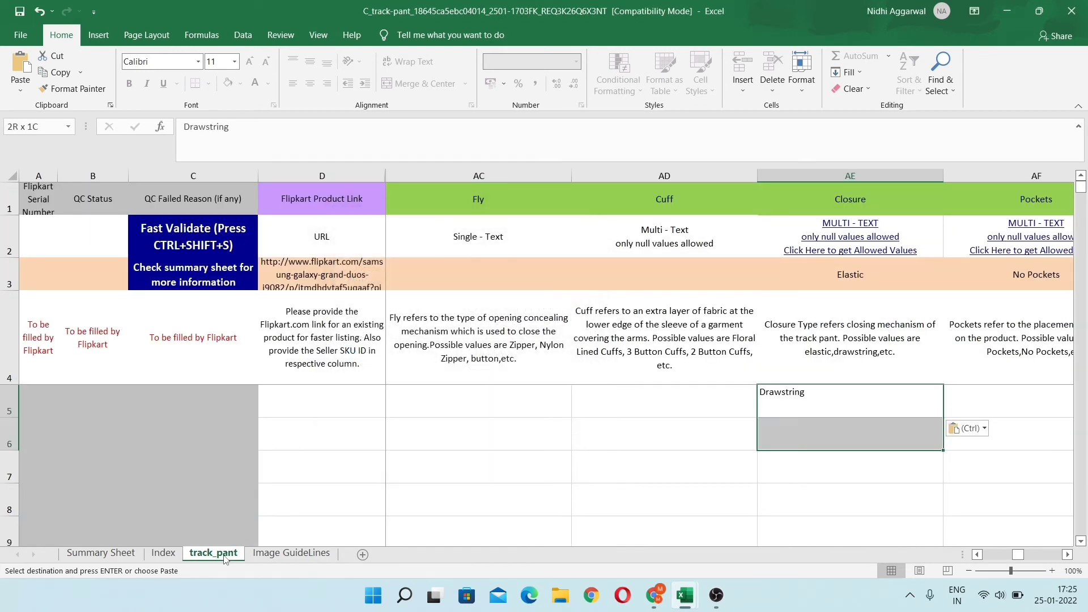
pyautogui.hotkey('shift', 'Down')
pyautogui.hotkey('shift', 'Down')
pyautogui.press('Return')
# Enter 2 in the Pockets column at AF5 and fill it down to AF8
pyautogui.press('Right')
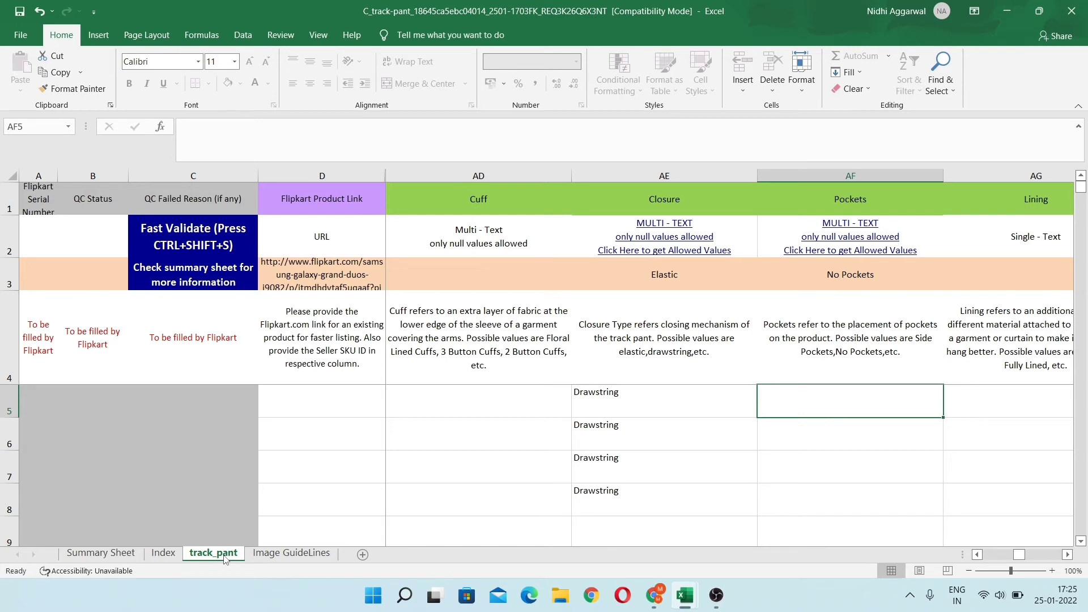
pyautogui.write('2')
pyautogui.hotkey('shift', 'Down')
pyautogui.hotkey('shift', 'Down')
pyautogui.hotkey('shift', 'Down')
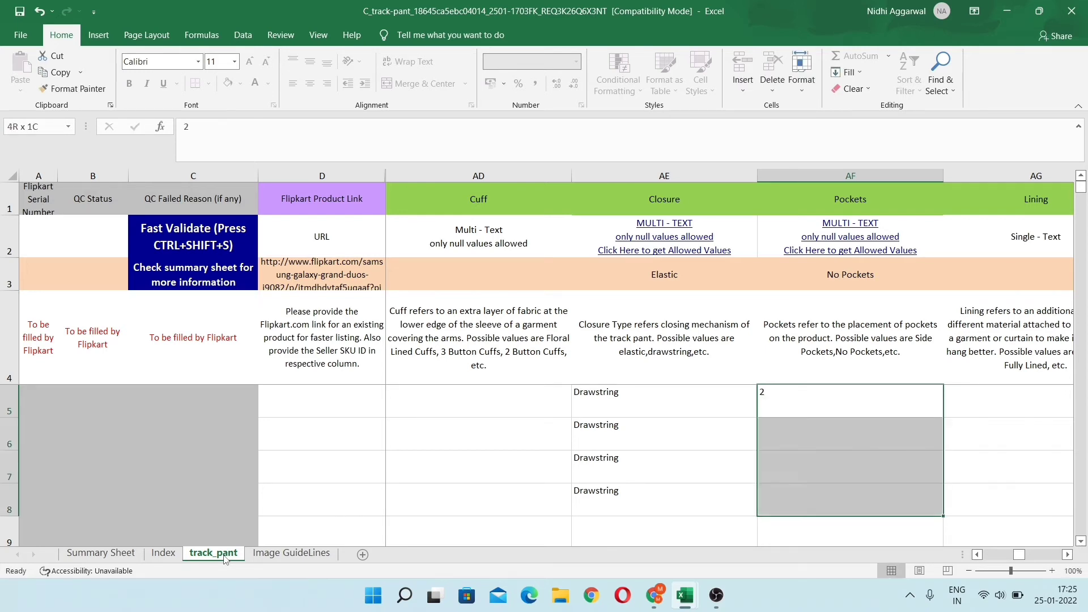
pyautogui.hotkey('ctrl', 'd')
pyautogui.press('Right')
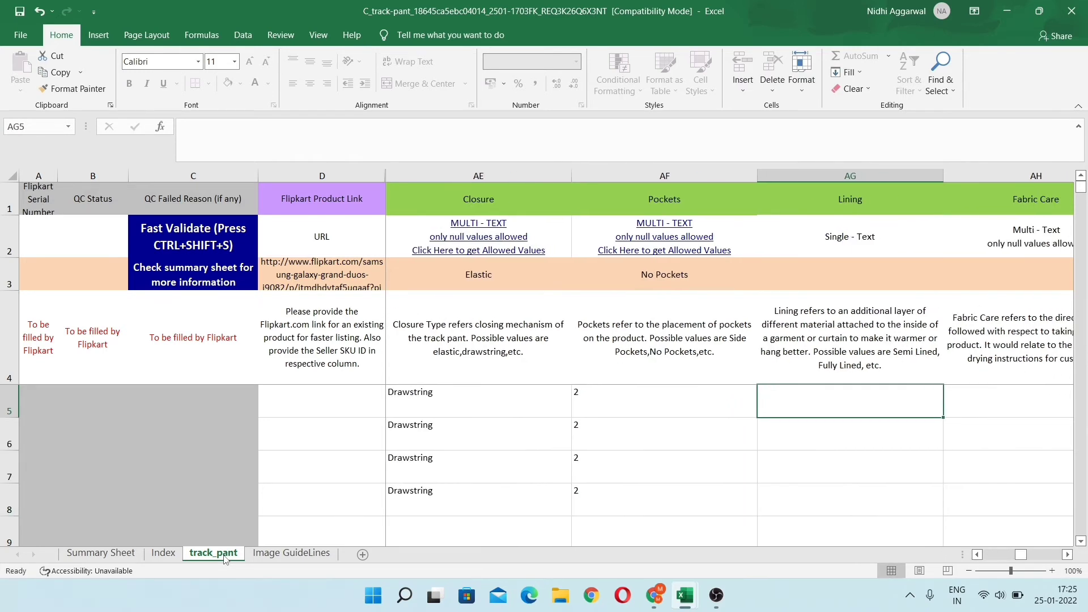
pyautogui.press('Right')
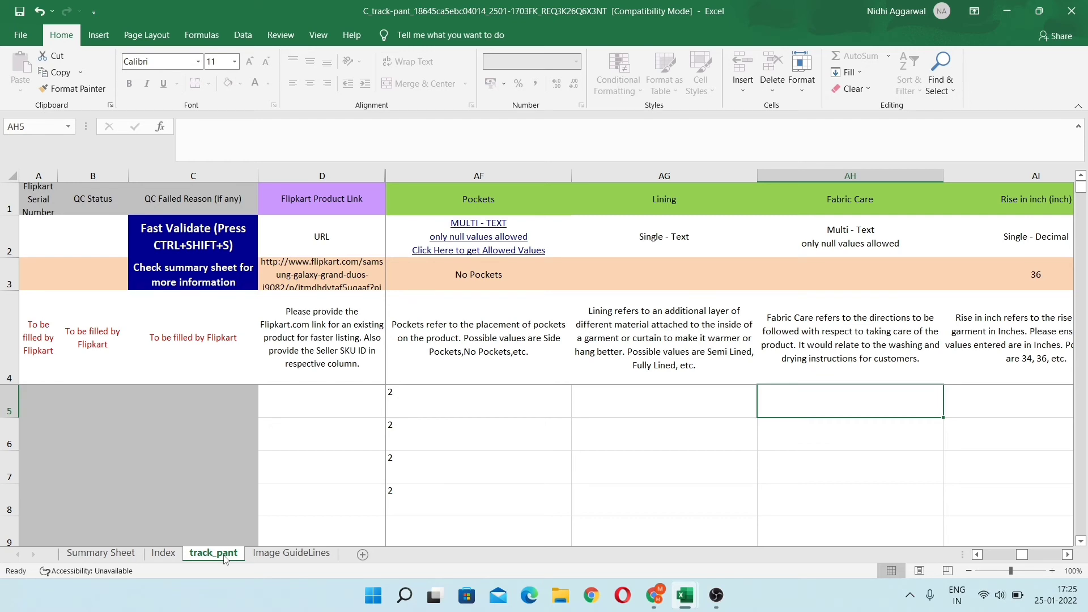
pyautogui.click(163, 554)
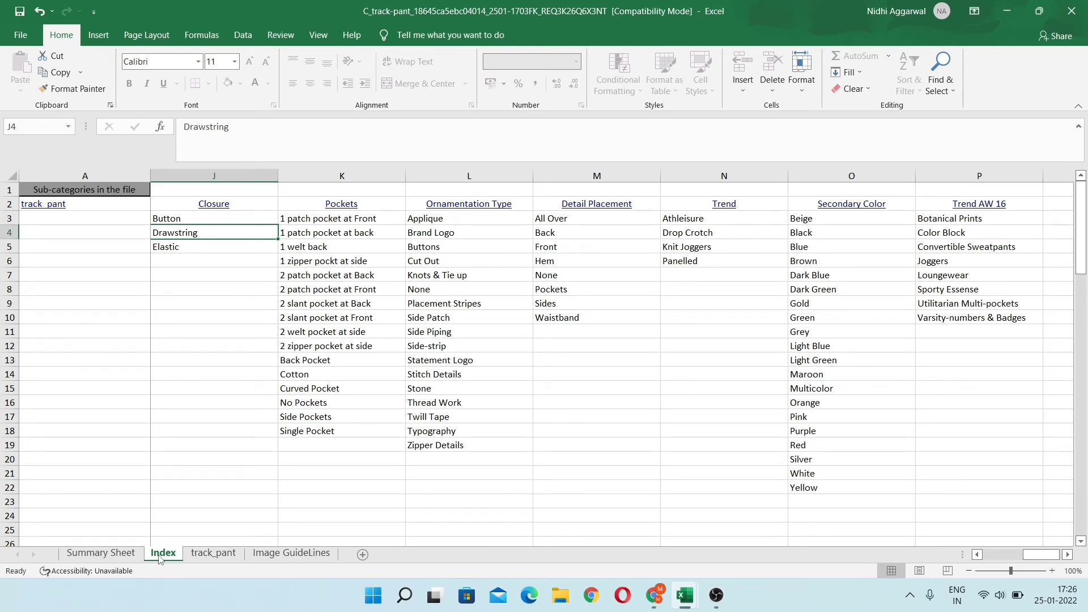
# Browse the Index sheet's Trend AW 16, Ornamentation Type, Usage, Fabric and Size value lists
pyautogui.press('Right')
pyautogui.press('Right')
pyautogui.press('Right')
pyautogui.press('Right')
pyautogui.press('Right')
pyautogui.press('Right')
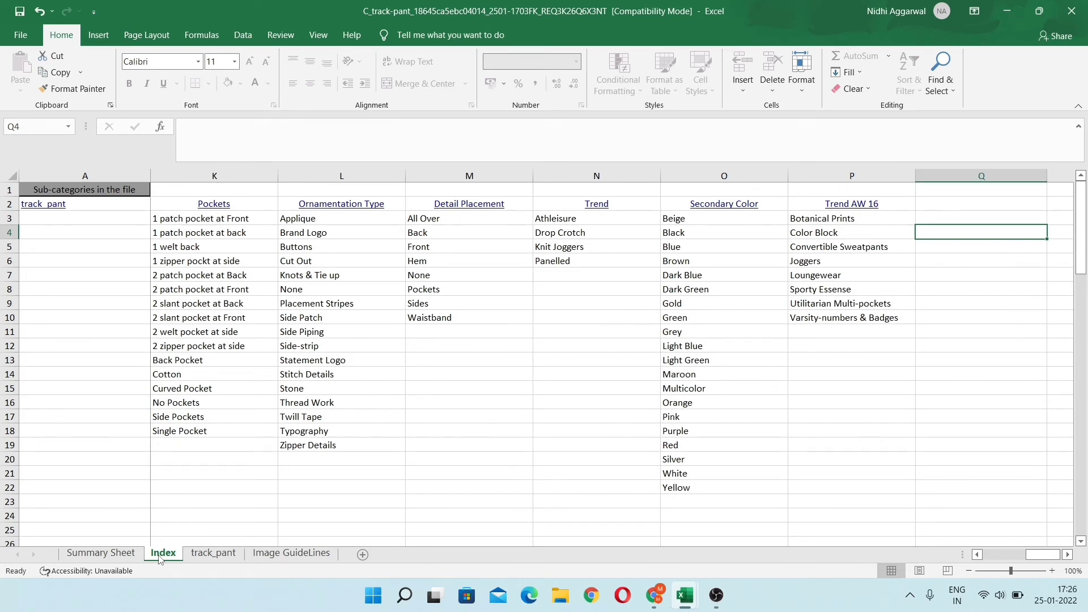
pyautogui.press('Left')
pyautogui.press('Left')
pyautogui.press('Left')
pyautogui.press('Left')
pyautogui.press('Left')
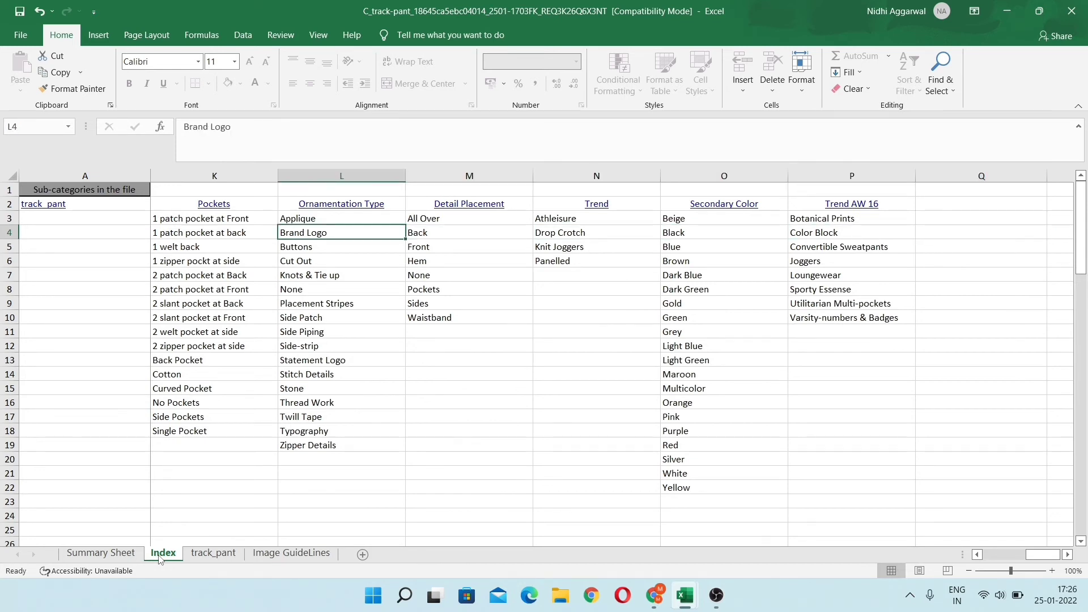
pyautogui.press('Left')
pyautogui.press('Left')
pyautogui.press('Left')
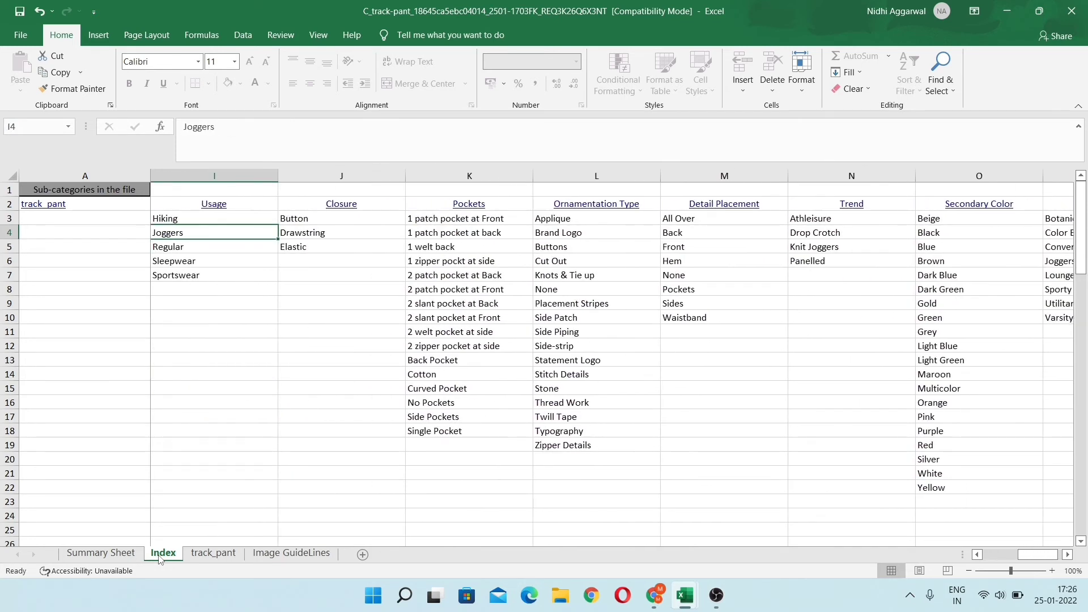
pyautogui.press('Left')
pyautogui.press('Left')
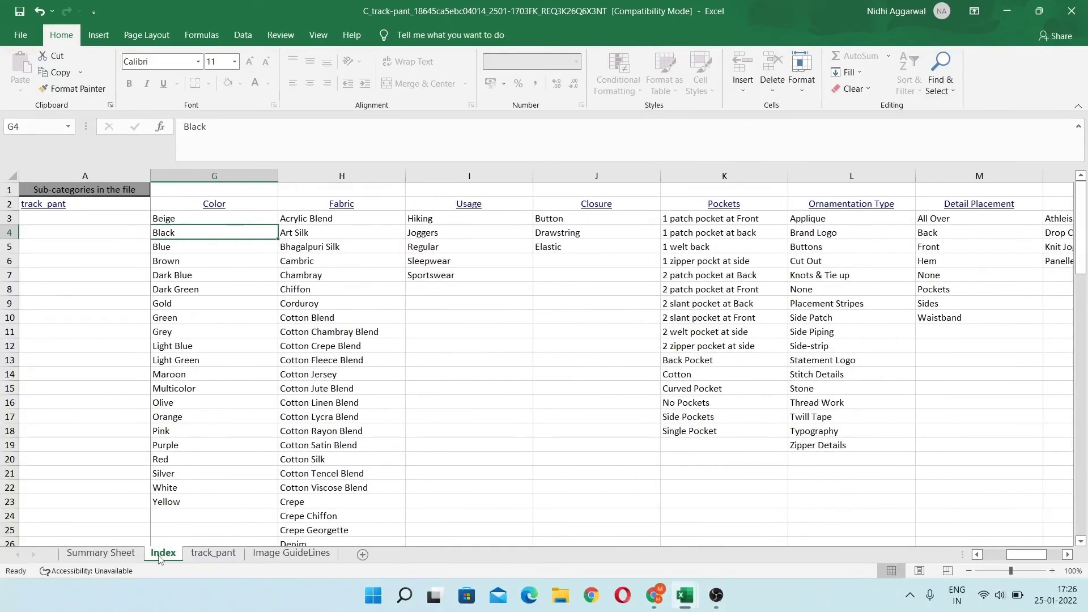
pyautogui.press('Right')
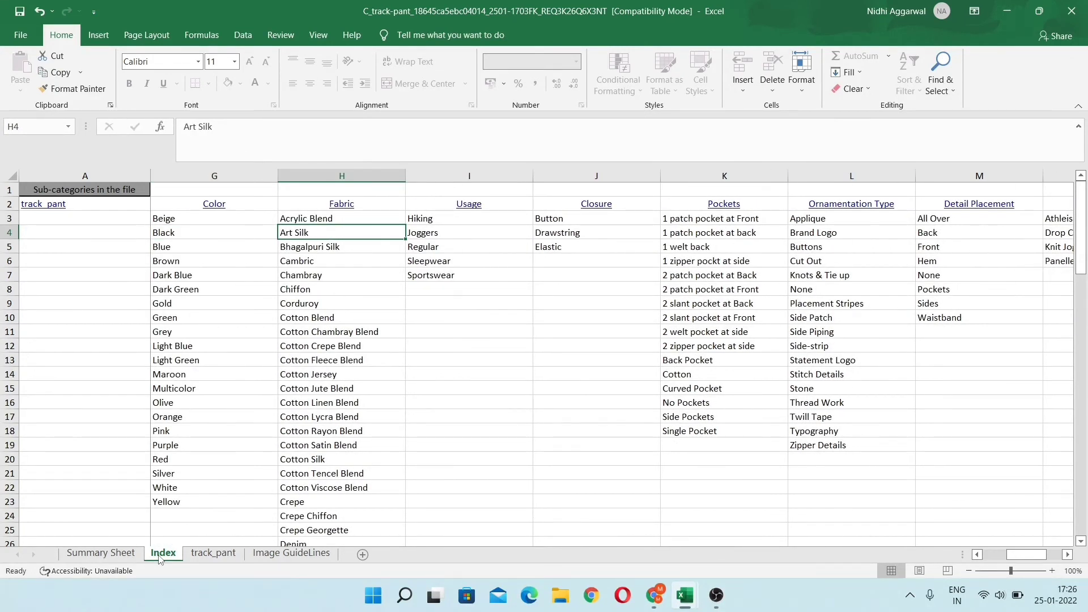
pyautogui.press('Left')
pyautogui.press('Left')
pyautogui.press('Left')
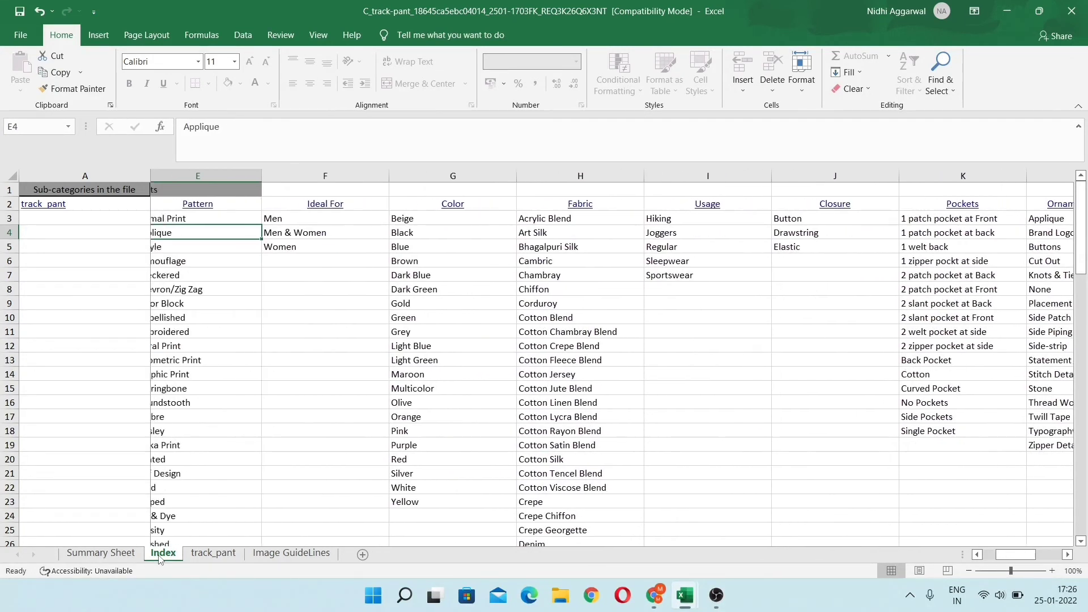
pyautogui.press('Left')
pyautogui.press('Left')
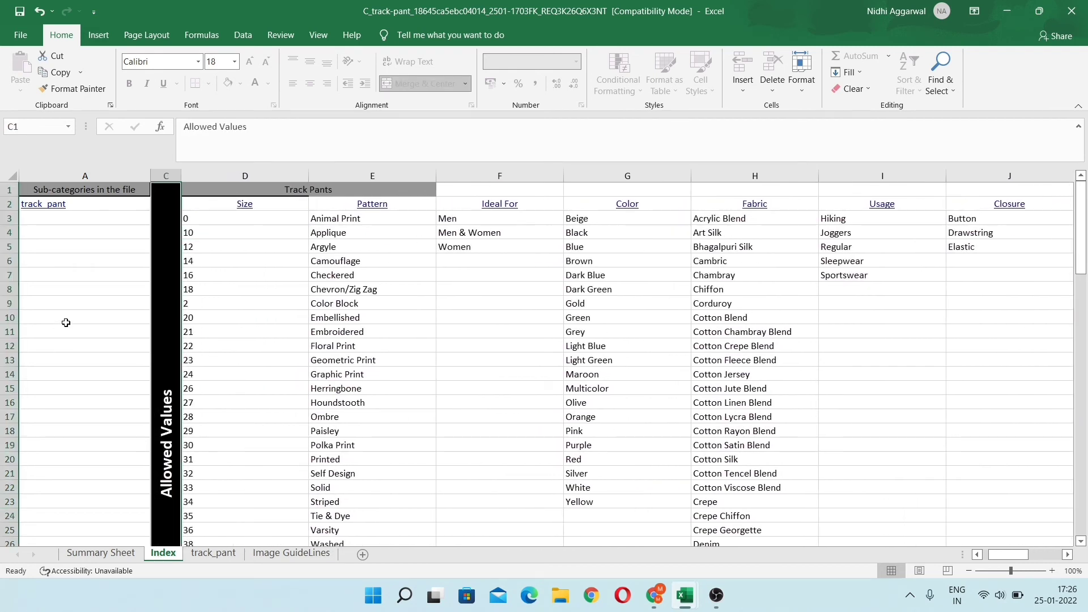
pyautogui.click(215, 555)
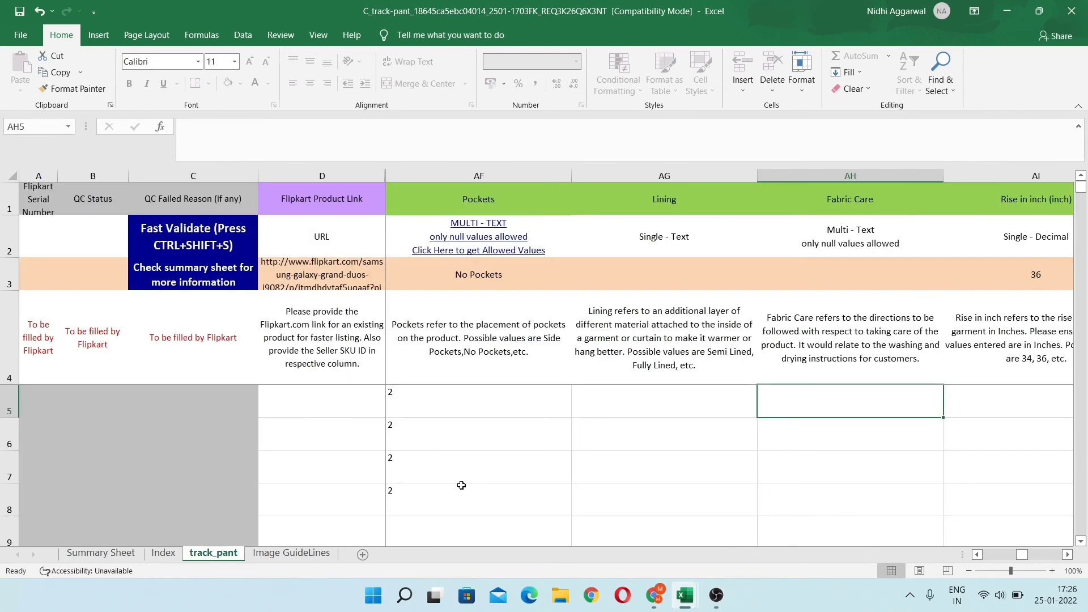
# Fill Hand Wash into the Fabric Care column, AH5 through AH8
pyautogui.write('H')
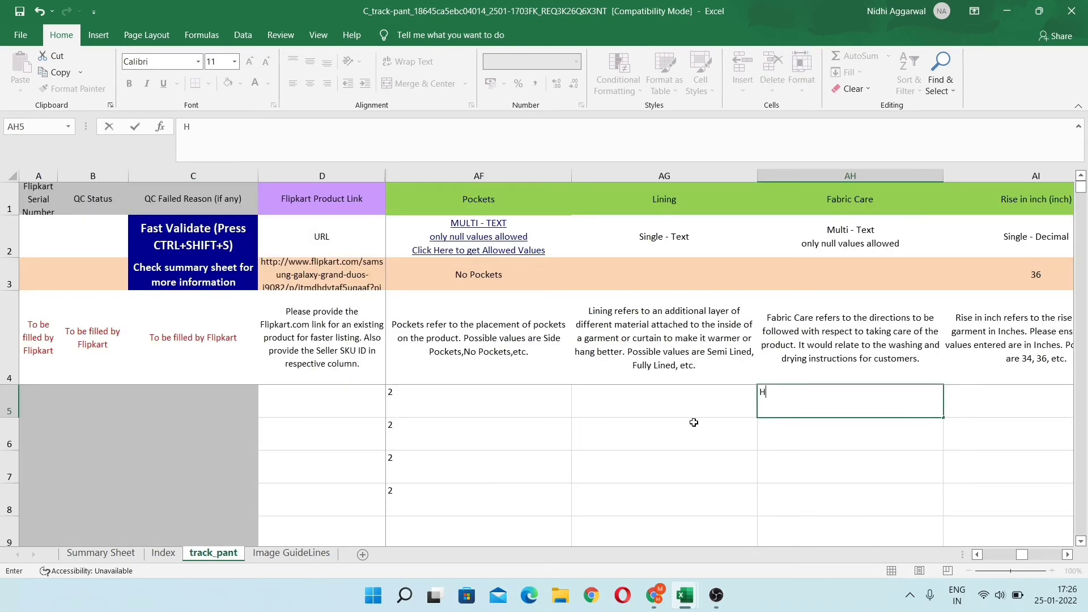
pyautogui.write('and Wa')
pyautogui.write('sh')
pyautogui.hotkey('shift', 'Down')
pyautogui.hotkey('shift', 'Down')
pyautogui.hotkey('shift', 'Down')
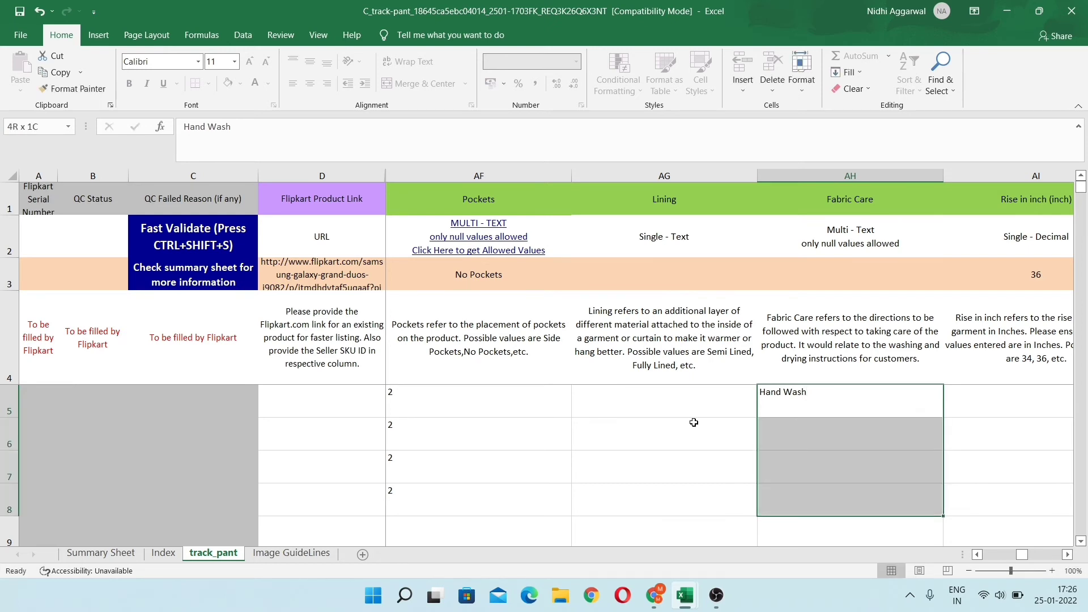
pyautogui.hotkey('shift', 'Down')
pyautogui.hotkey('shift', 'Up')
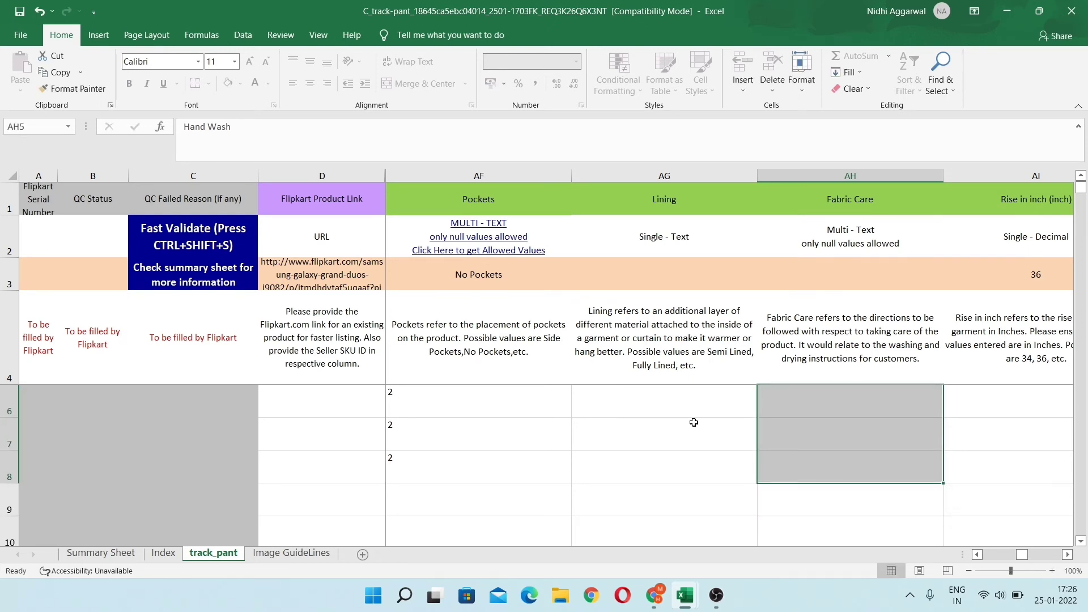
pyautogui.hotkey('ctrl', 'd')
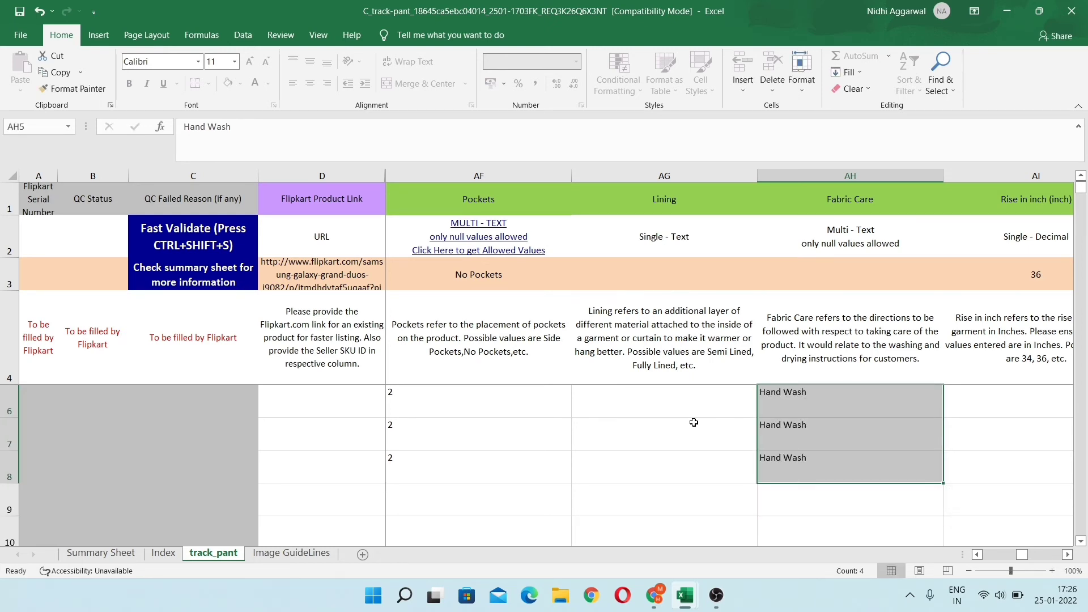
# Move across to the Other Details column and switch to the 4way url file workbook
pyautogui.press('Right')
pyautogui.press('Right')
pyautogui.press('Right')
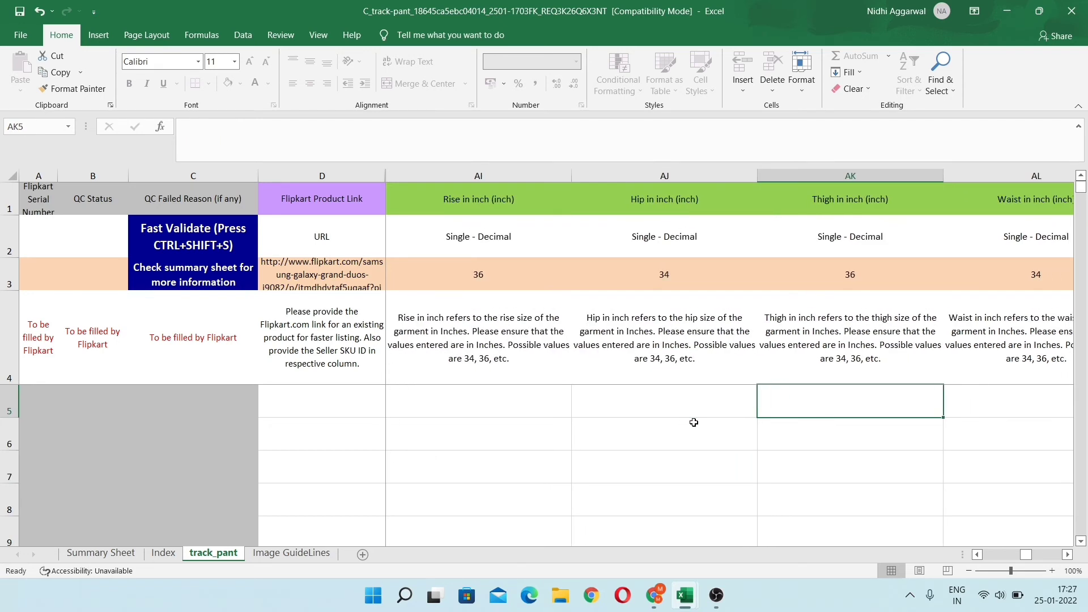
pyautogui.press('Right')
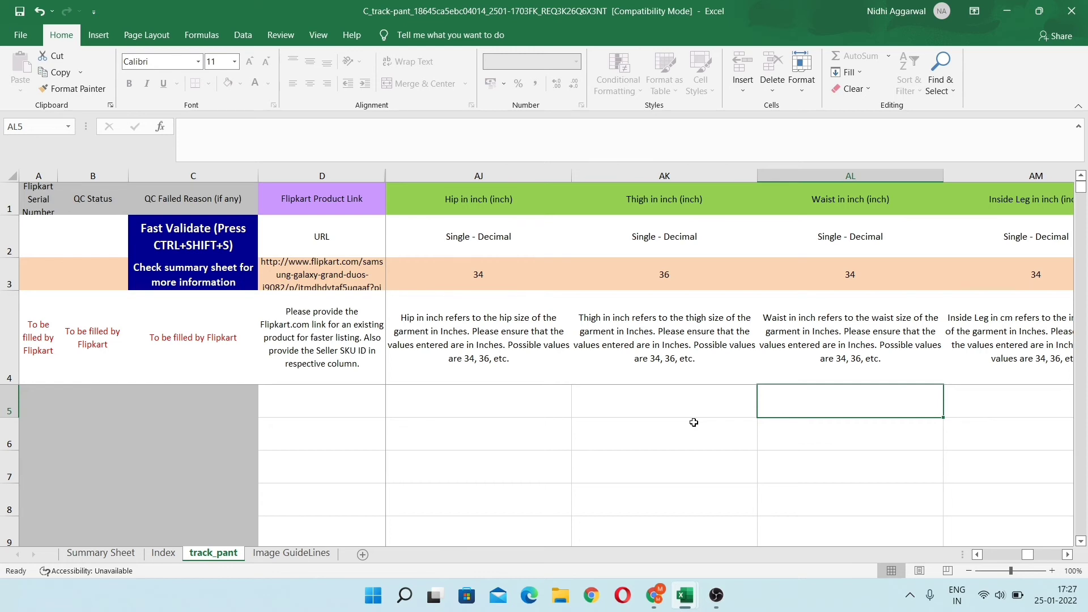
pyautogui.press('Right')
pyautogui.press('Right')
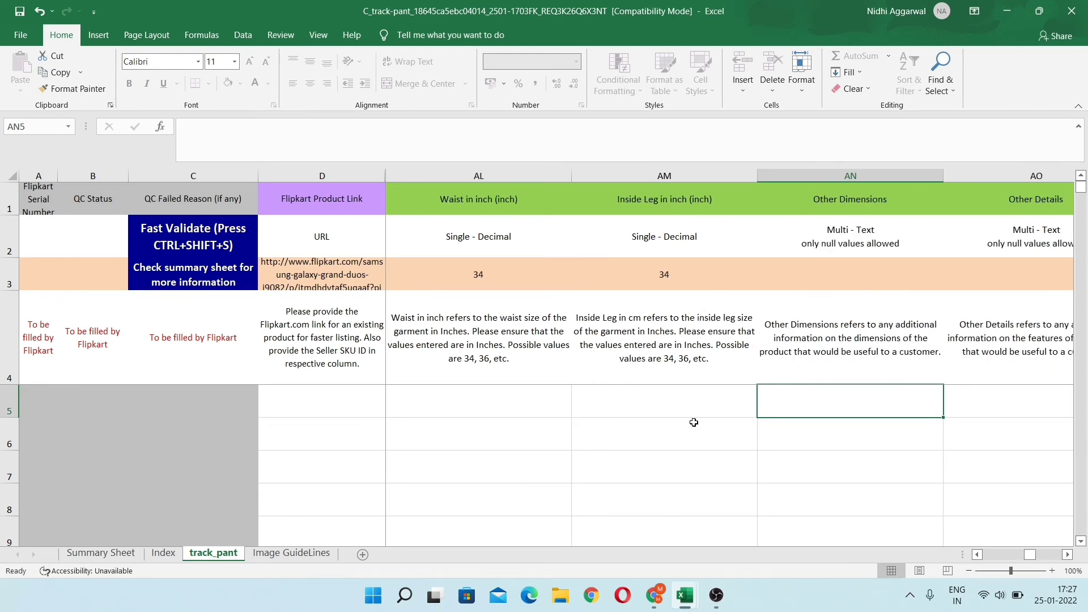
pyautogui.press('Right')
pyautogui.press('Right')
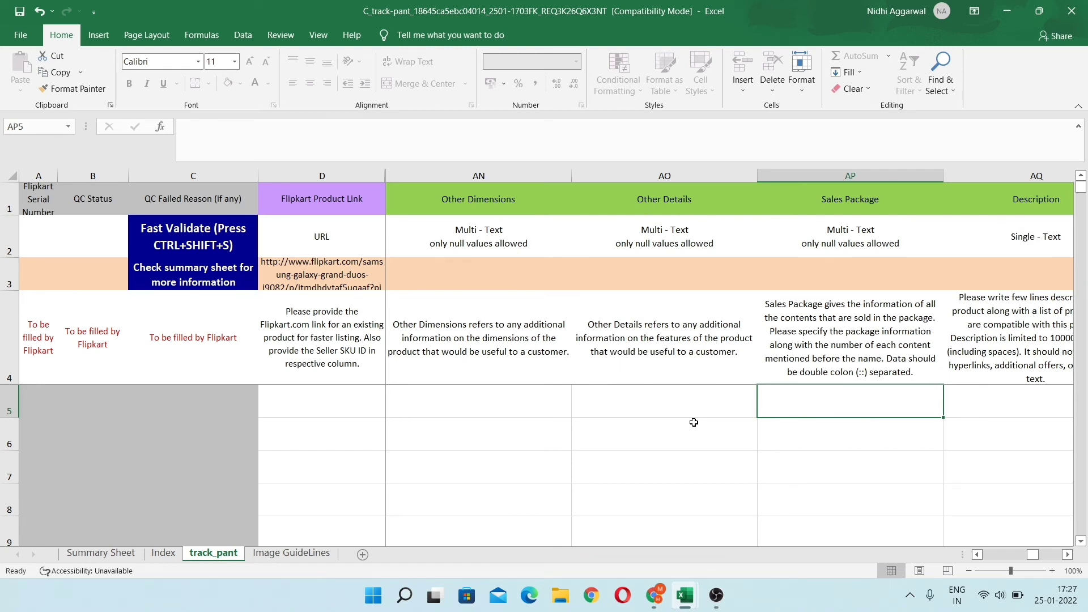
pyautogui.press('Left')
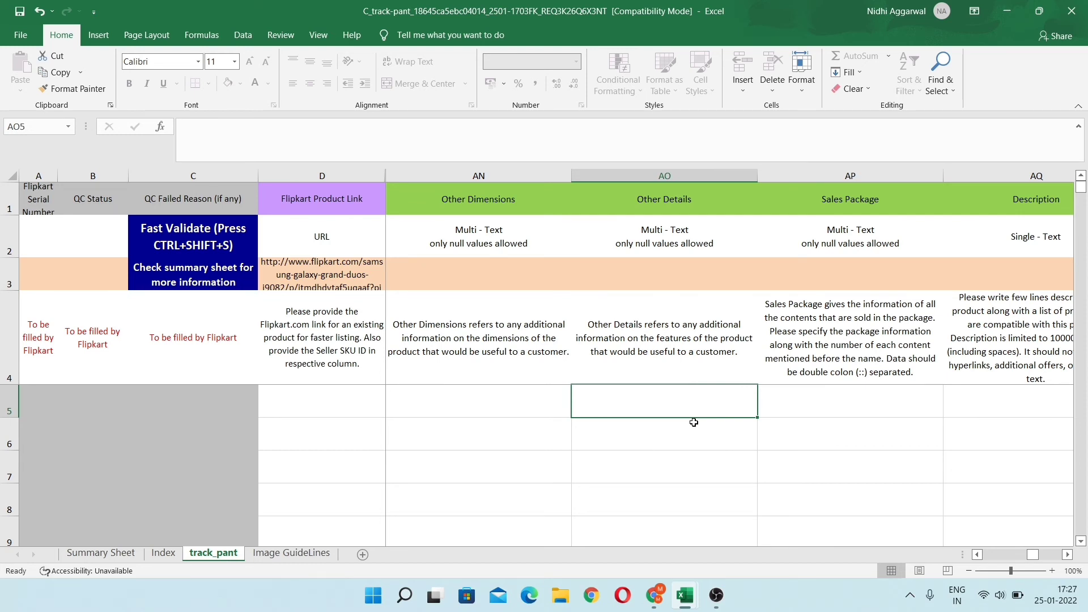
pyautogui.hotkey('alt', 'Tab')
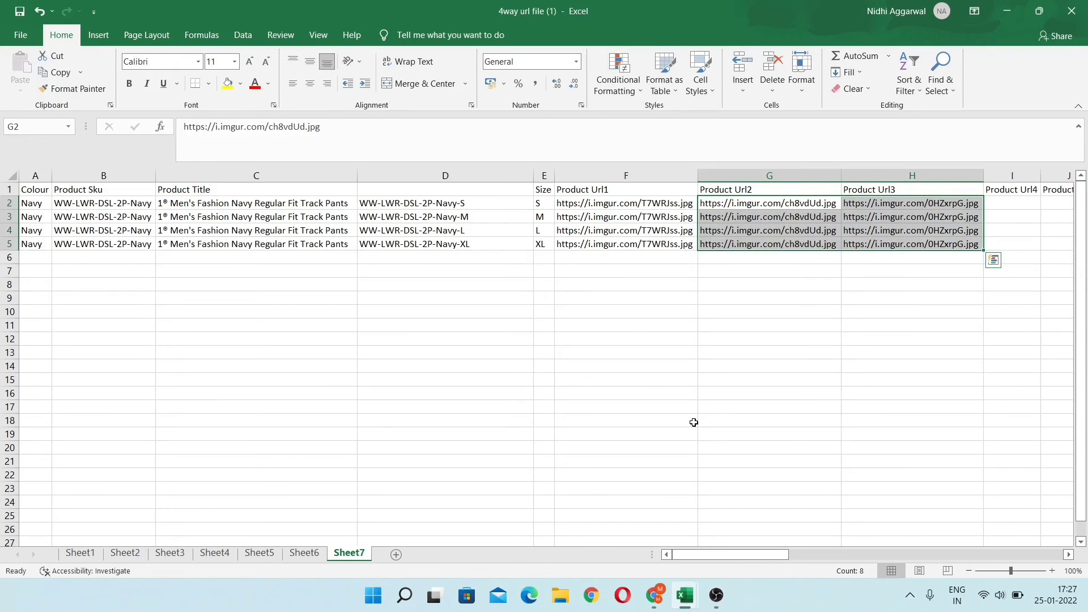
# Copy the Bollet points 3 style sentence from cell M2 of the 4way url file
pyautogui.press('Right')
pyautogui.press('Right')
pyautogui.press('Right')
pyautogui.press('Right')
pyautogui.press('Right')
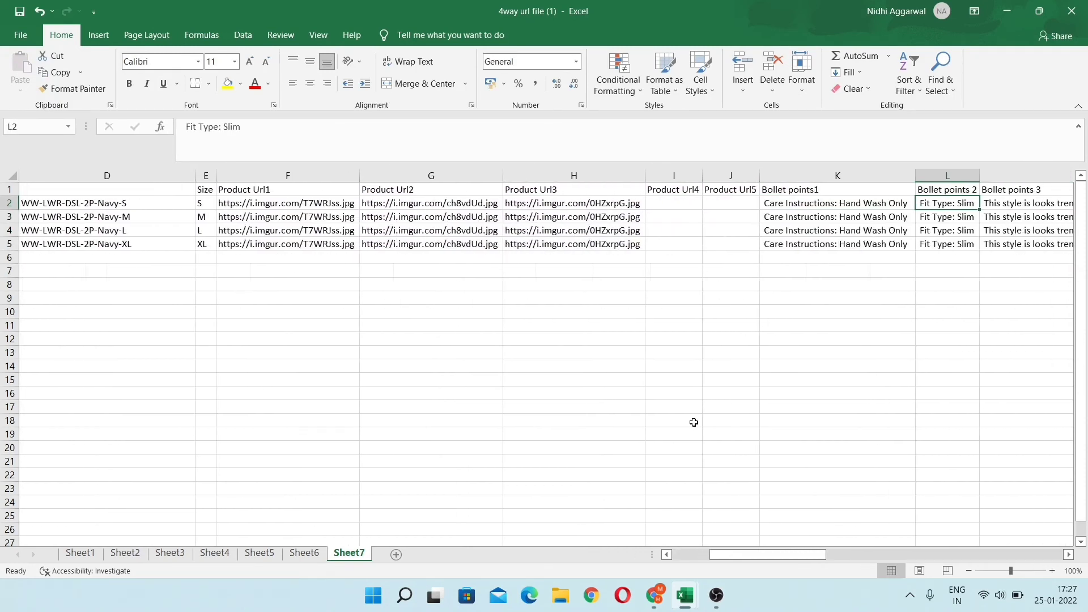
pyautogui.press('Right')
pyautogui.press('Left')
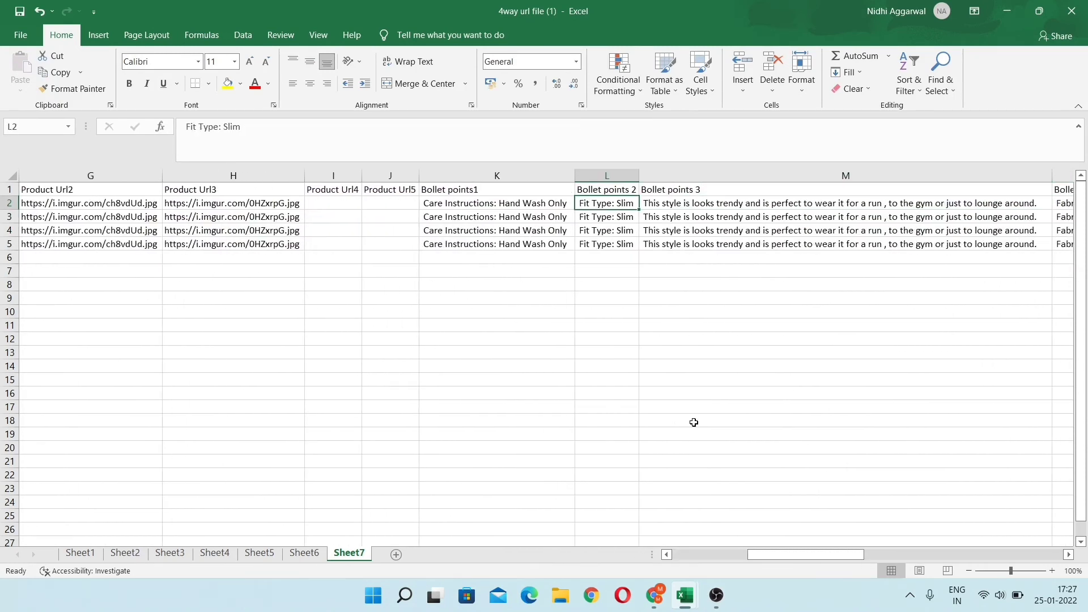
pyautogui.press('Right')
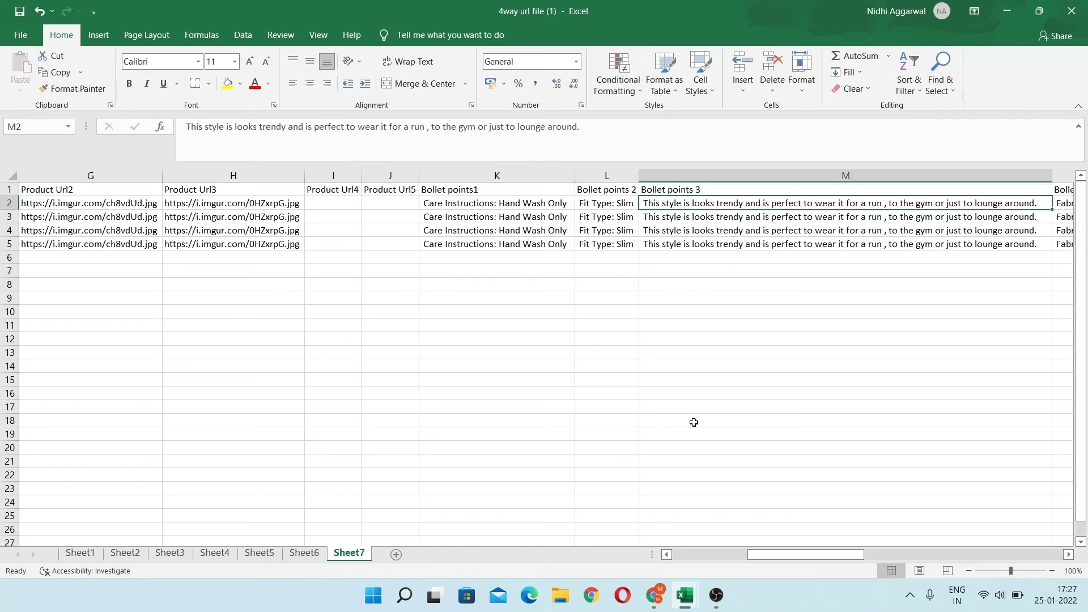
pyautogui.hotkey('ctrl', 'c')
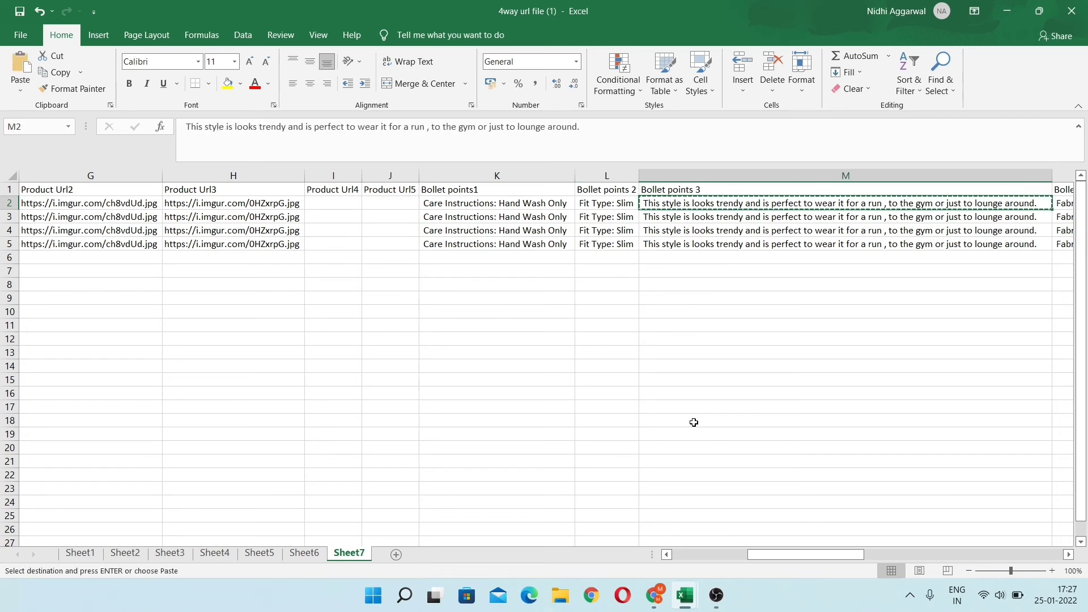
pyautogui.hotkey('alt', 'Tab')
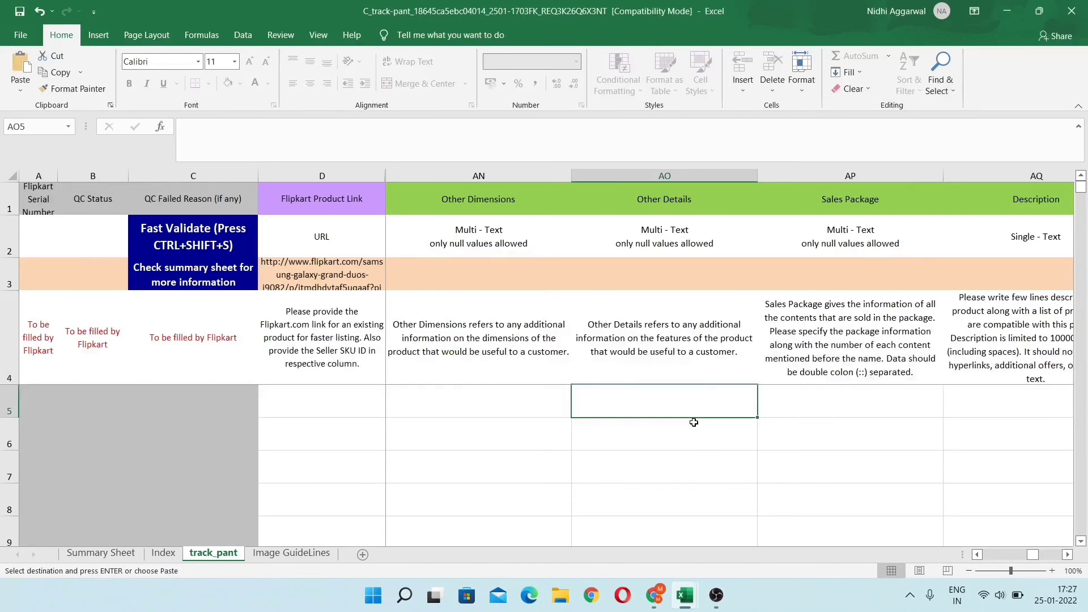
# Paste the style sentence as values into Other Details, AO5 through AO8
pyautogui.hotkey('ctrl', 'alt', 'v')
pyautogui.press('v')
pyautogui.press('Return')
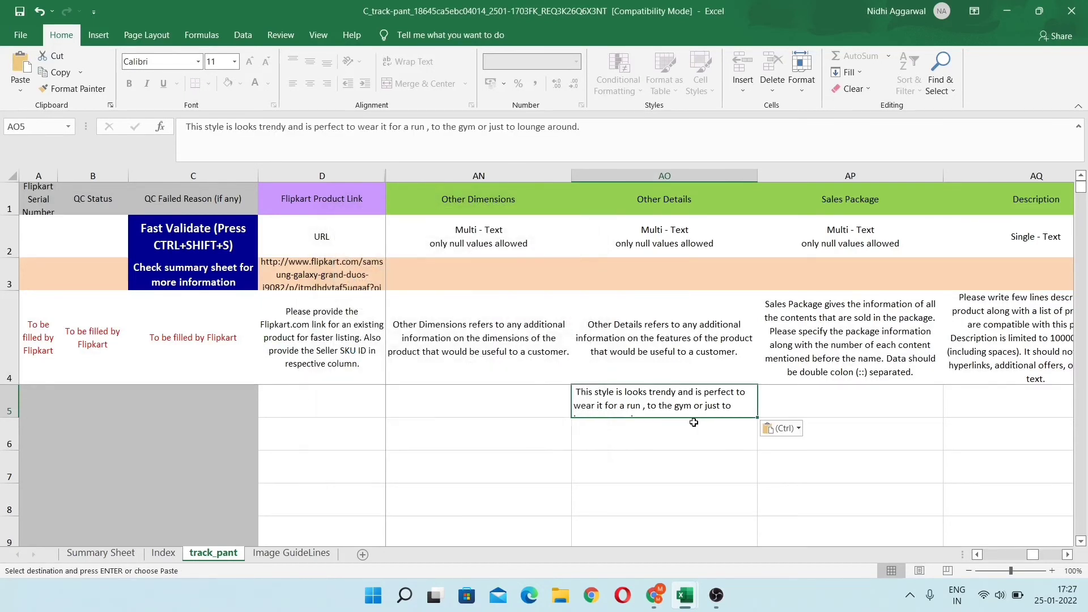
pyautogui.hotkey('shift', 'Down')
pyautogui.hotkey('shift', 'Down')
pyautogui.hotkey('shift', 'Down')
pyautogui.press('Return')
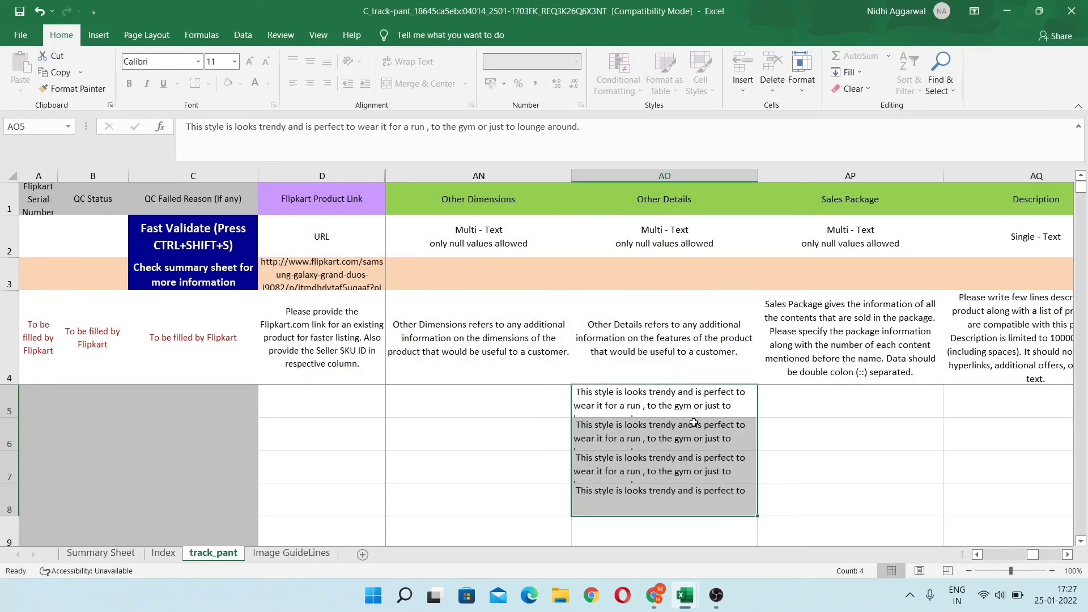
# Fill '1 Pack of Track Pant' into the Sales Package column AP5:AP8
pyautogui.press('Right')
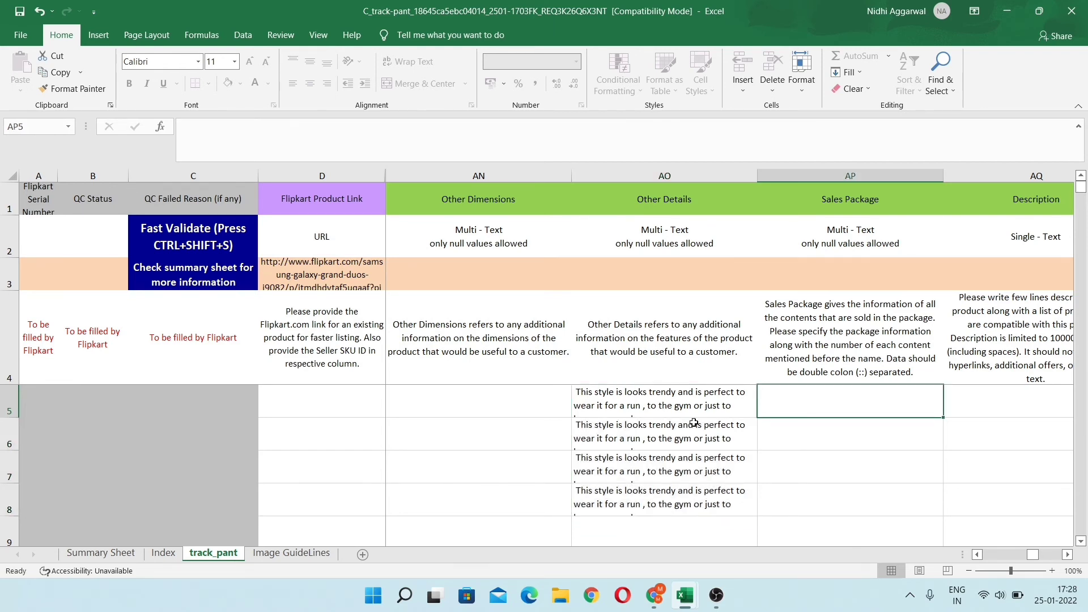
pyautogui.write('1')
pyautogui.write(' Pac')
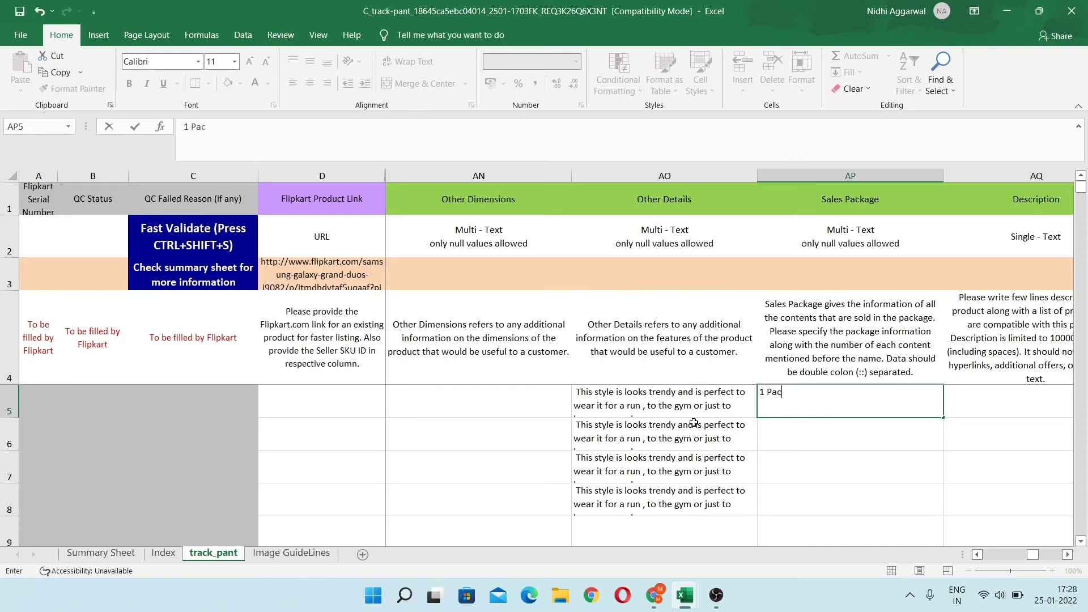
pyautogui.write('k of ')
pyautogui.write('Track P')
pyautogui.write('ant')
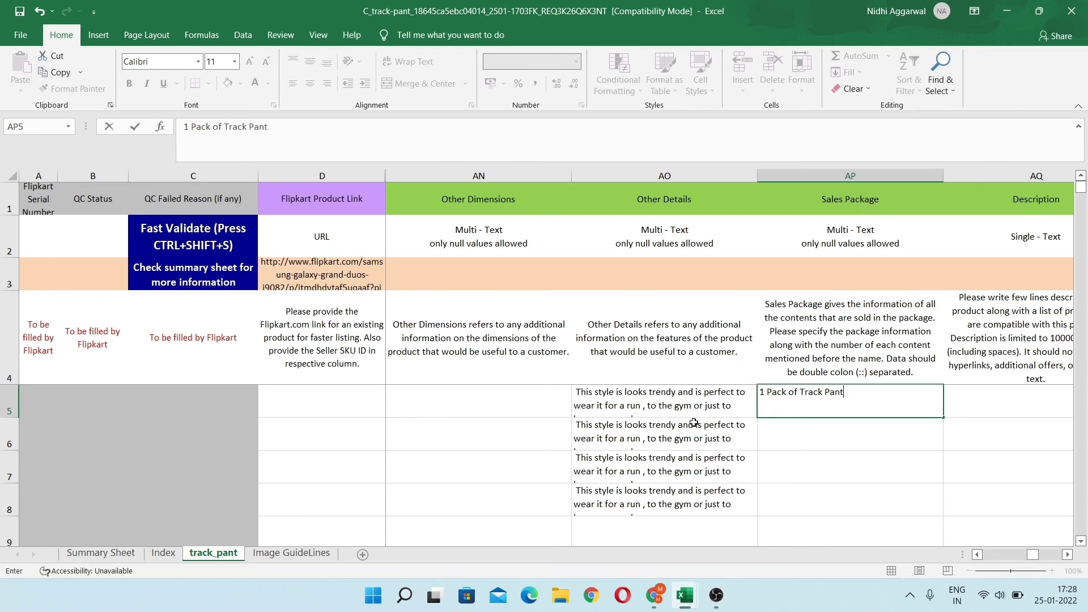
pyautogui.hotkey('shift', 'Down')
pyautogui.hotkey('shift', 'Down')
pyautogui.hotkey('shift', 'Down')
pyautogui.hotkey('ctrl', 'd')
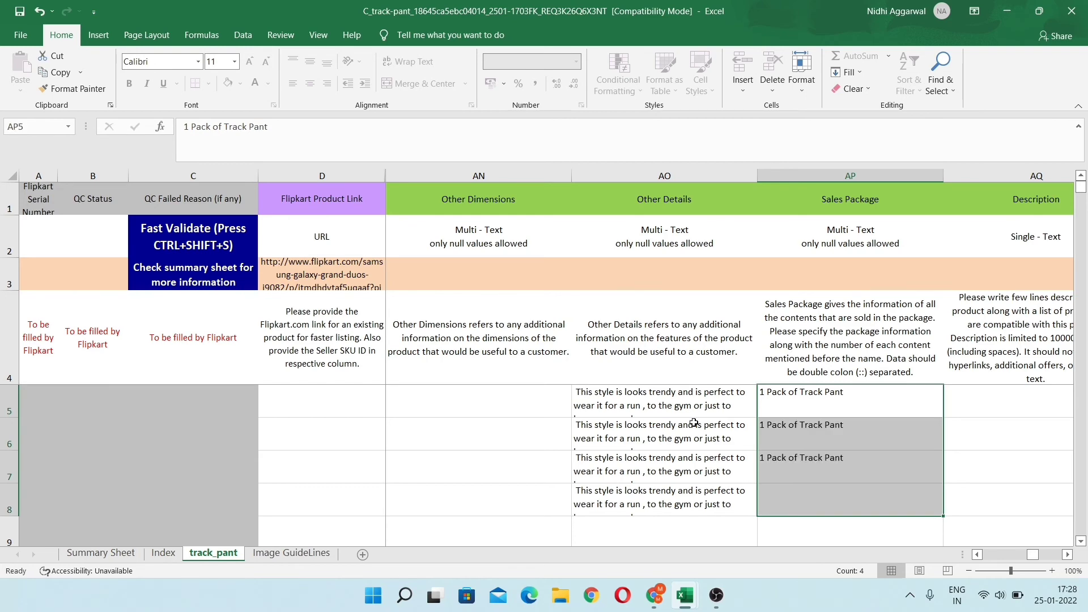
pyautogui.press('Right')
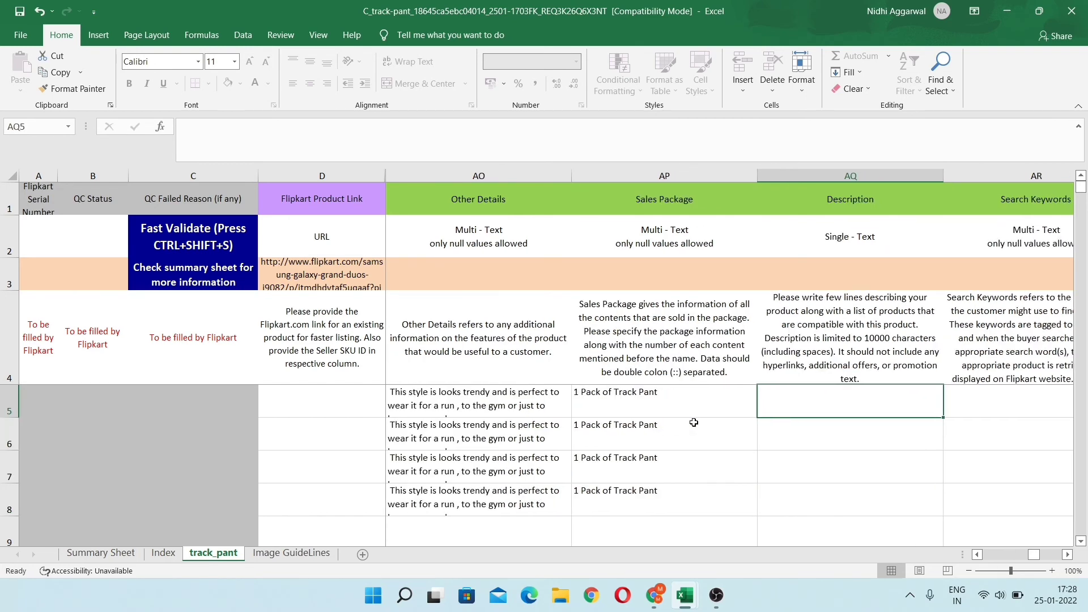
pyautogui.hotkey('alt', 'Tab')
# Copy the men's track pants description from P2 and paste it as values into AQ5:AQ8
pyautogui.hscroll(3, 694, 423)
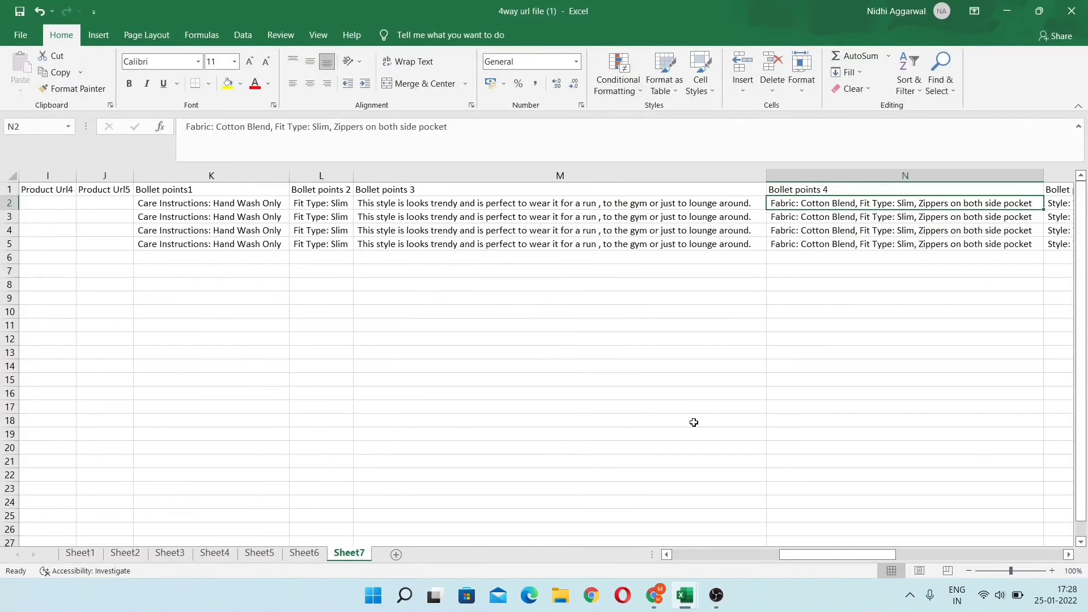
pyautogui.press('Right')
pyautogui.press('Right')
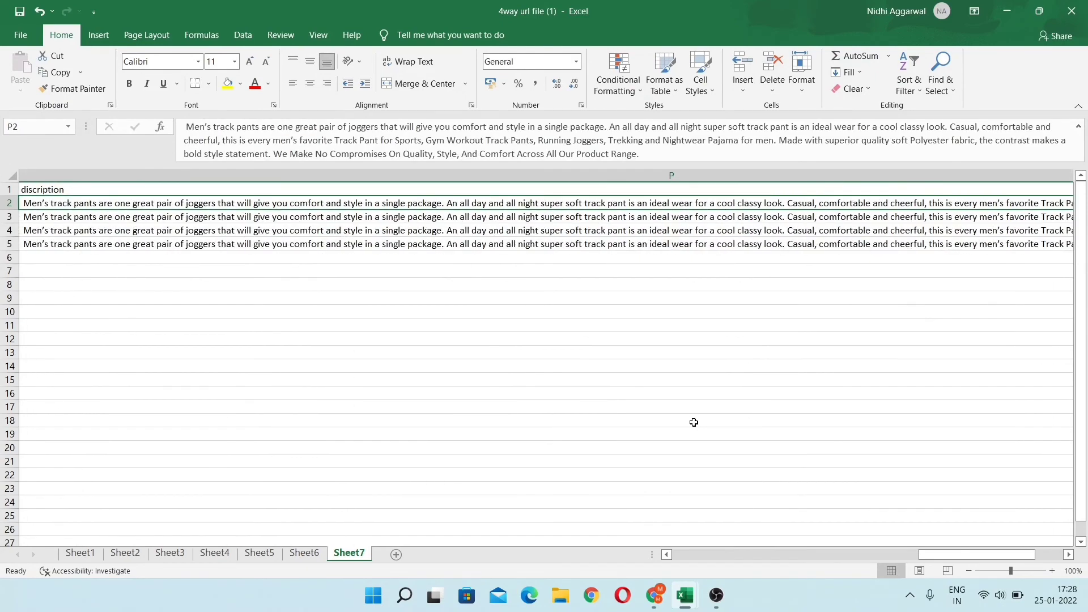
pyautogui.hotkey('ctrl', 'c')
pyautogui.hotkey('alt', 'Tab')
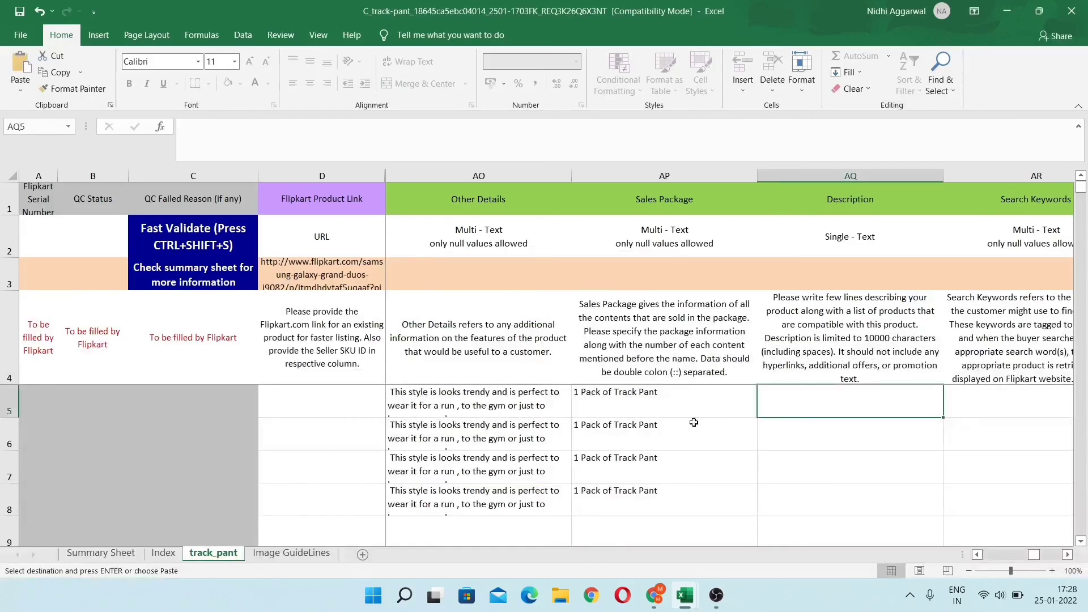
pyautogui.hotkey('ctrl', 'alt', 'v')
pyautogui.press('Return')
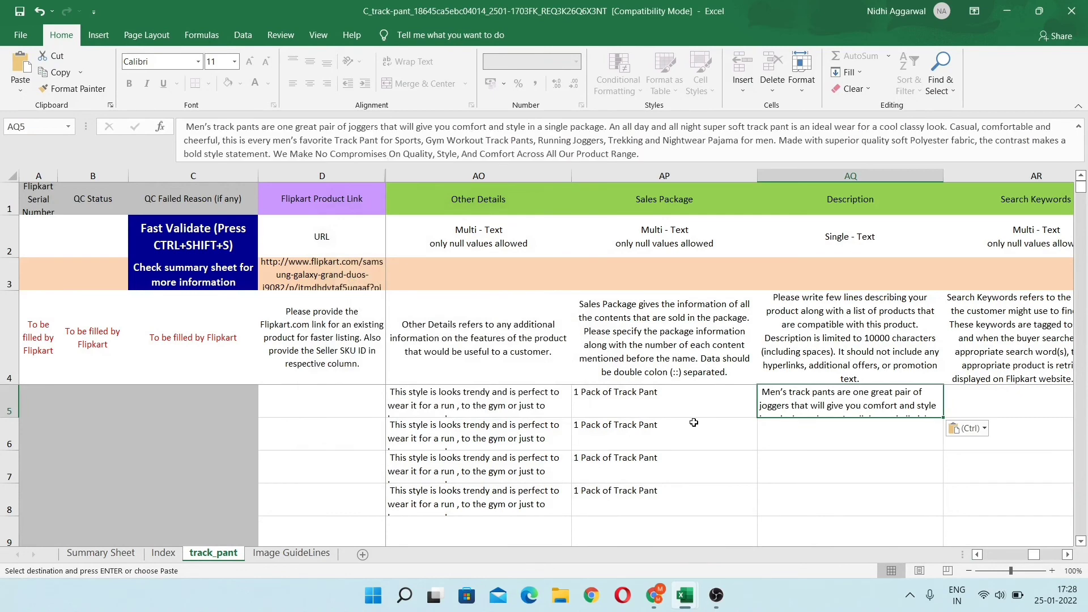
pyautogui.hotkey('shift', 'Down')
pyautogui.hotkey('shift', 'Down')
pyautogui.hotkey('shift', 'Down')
pyautogui.press('Return')
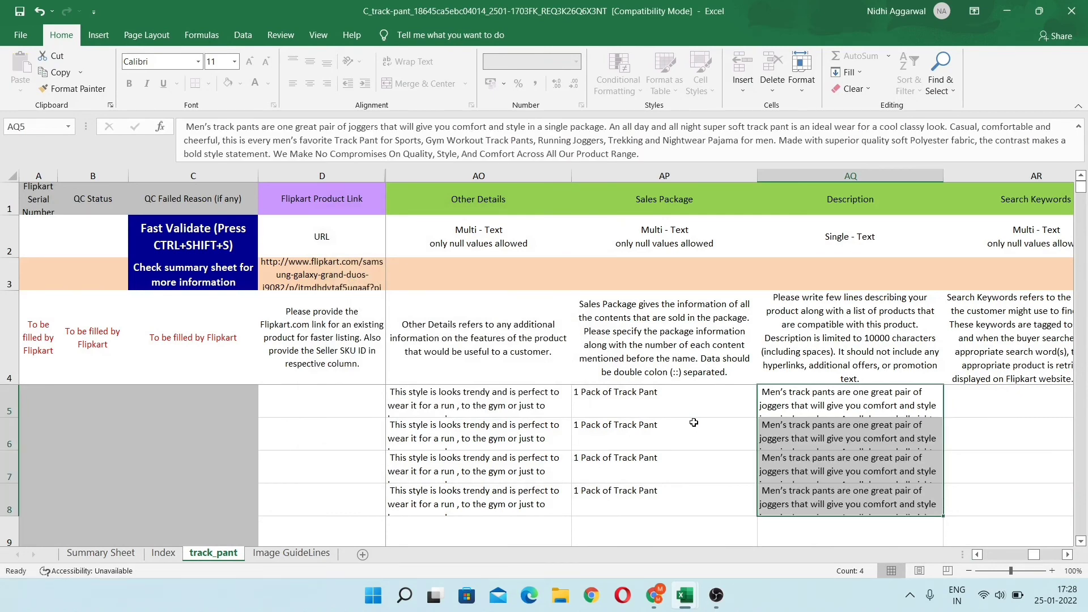
# In the 4way url file, step back from Bollet points 5 through earlier bullet columns toward the product URLs
pyautogui.press('Right')
pyautogui.hotkey('alt', 'Tab')
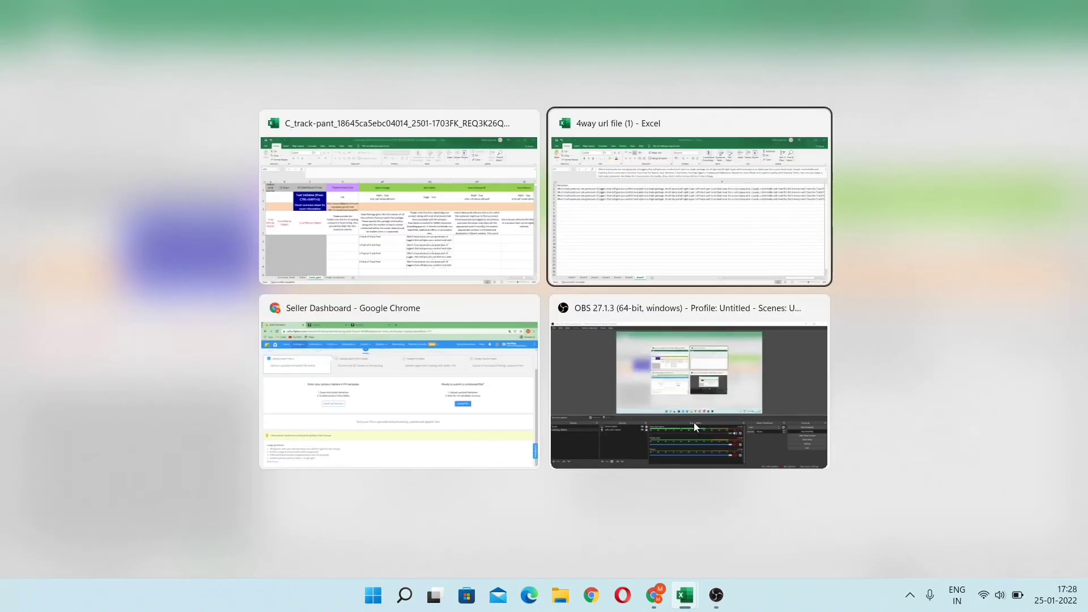
pyautogui.press('Left')
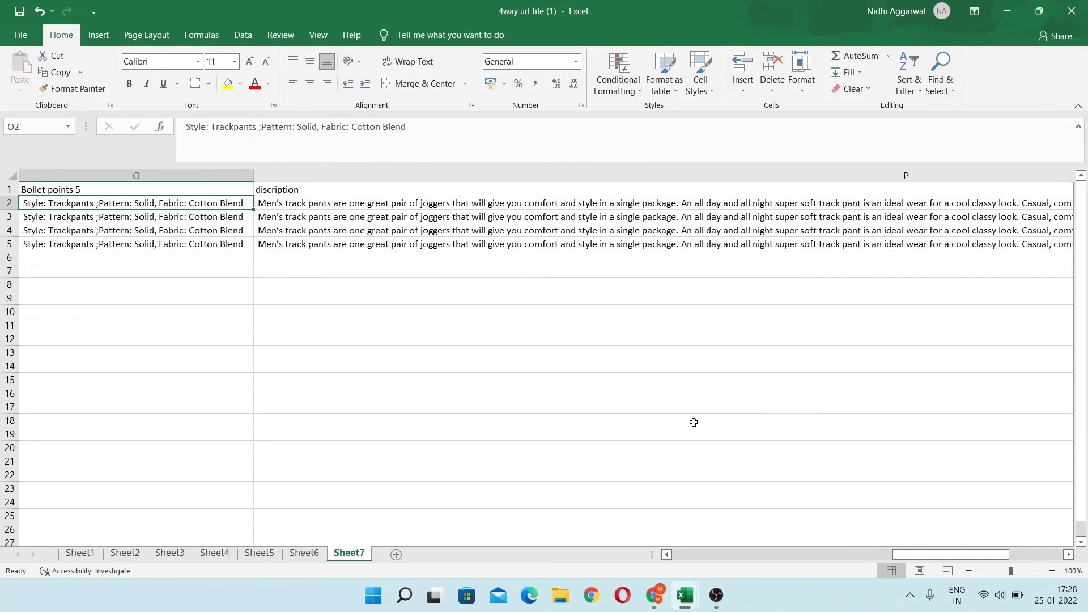
pyautogui.press('Left')
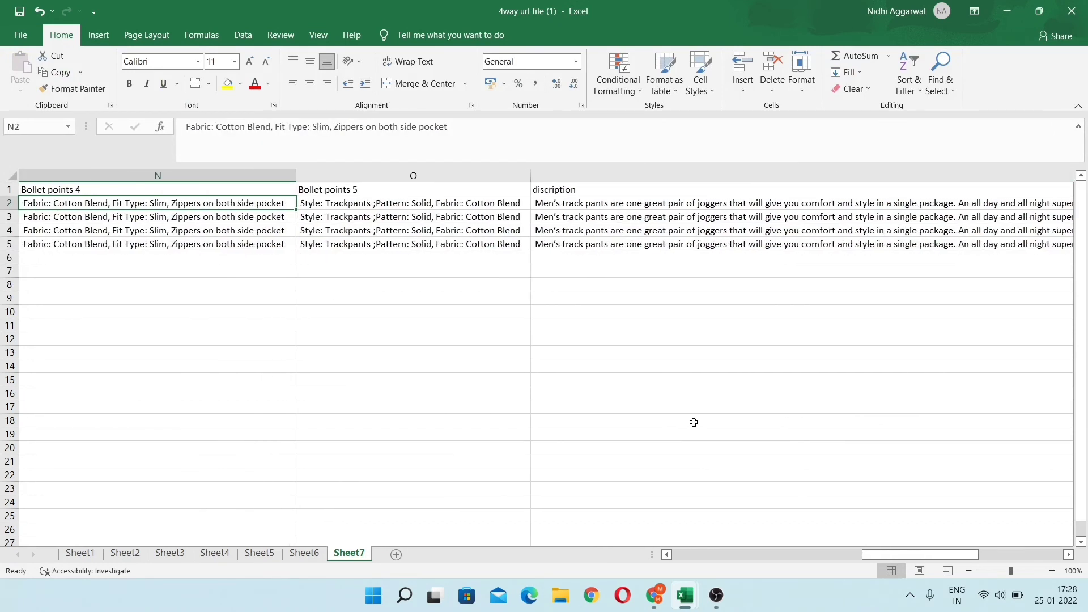
pyautogui.press('Left')
pyautogui.press('Left')
pyautogui.press('Left')
pyautogui.press('Left')
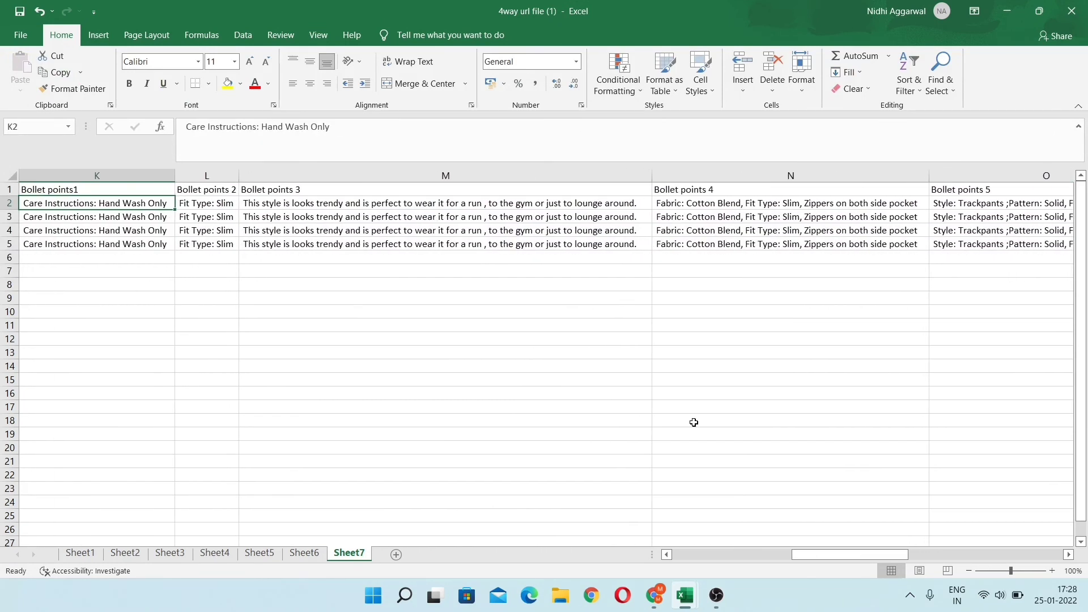
pyautogui.press('Left')
pyautogui.press('Left')
pyautogui.press('Left')
pyautogui.press('Left')
pyautogui.press('Left')
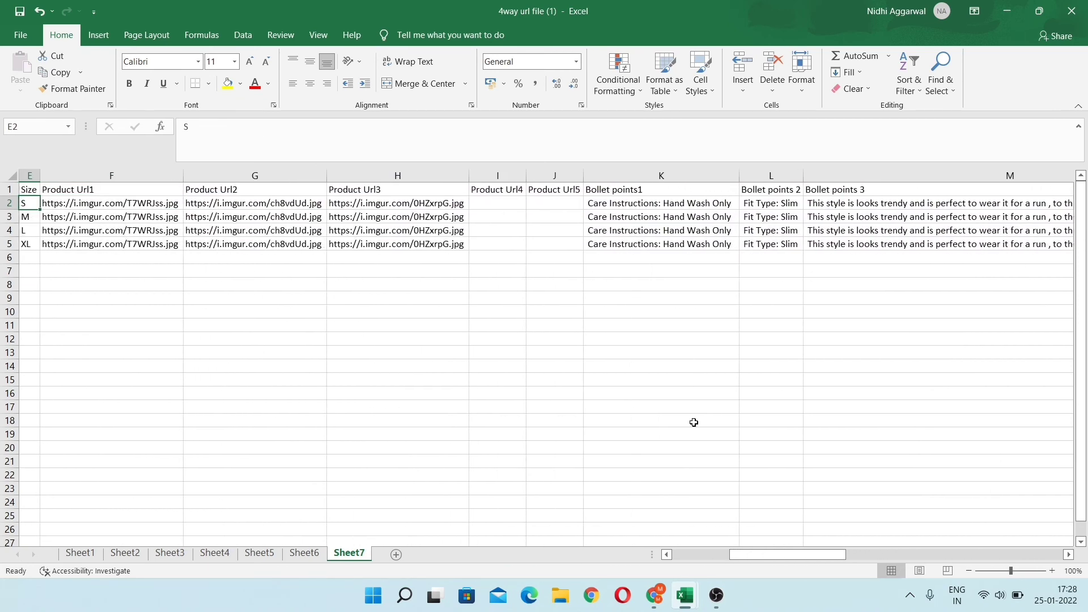
pyautogui.press('Left')
# Enter 'Track pants Lower Men's Track pants' in AR5 and fill it down through AR8
pyautogui.click(694, 422)
pyautogui.hotkey('alt', 'Tab')
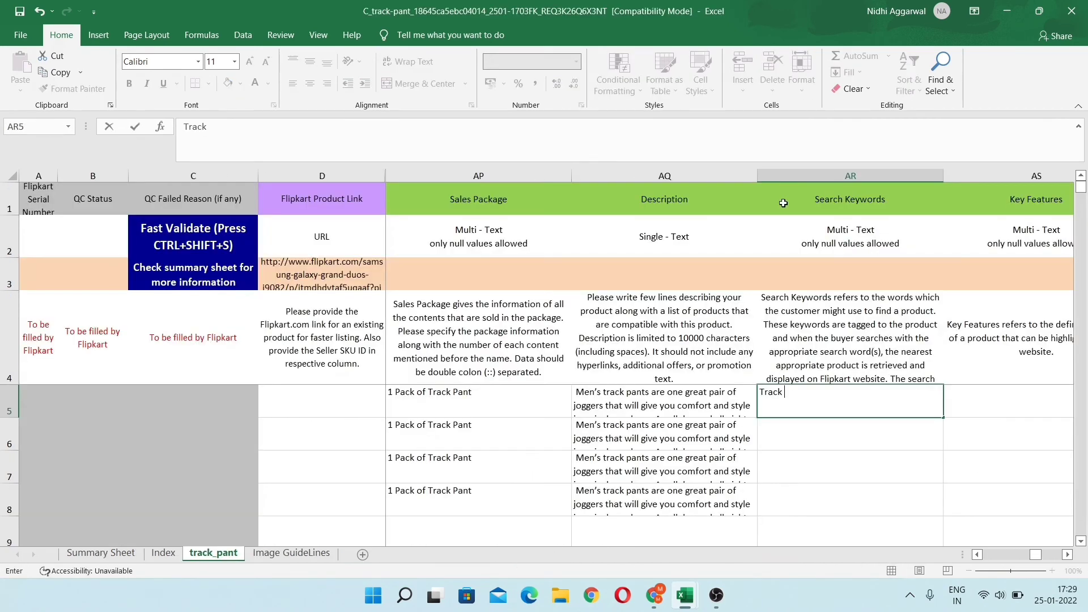
pyautogui.write('pat')
pyautogui.press('BackSpace')
pyautogui.write('nts')
pyautogui.write(' Low')
pyautogui.write('ers')
pyautogui.press('BackSpace')
pyautogui.write('Mens')
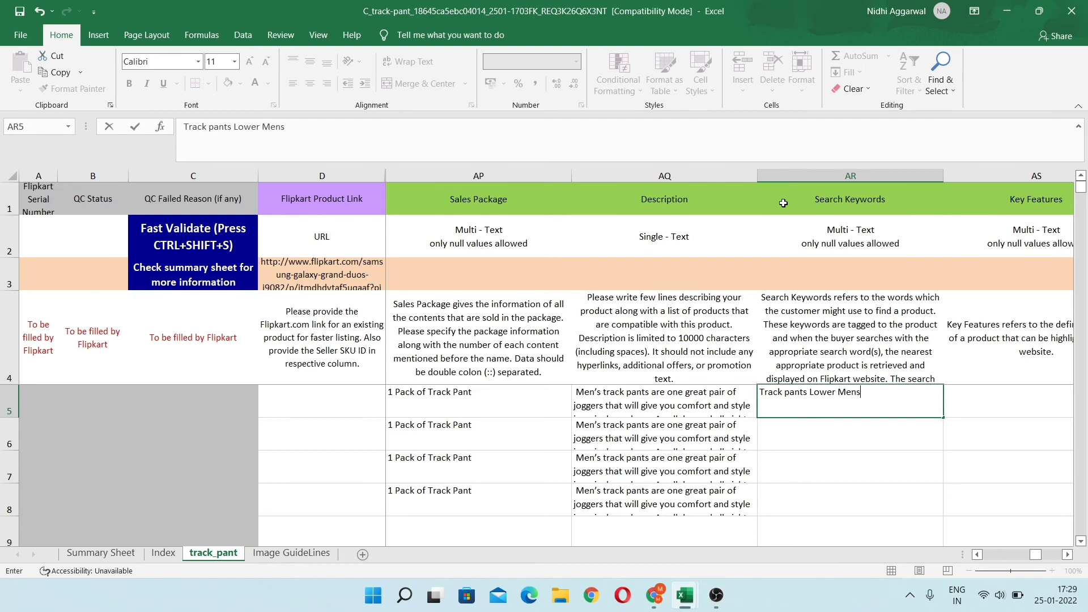
pyautogui.press('BackSpace')
pyautogui.write("'s ")
pyautogui.write('Track p')
pyautogui.write('ants')
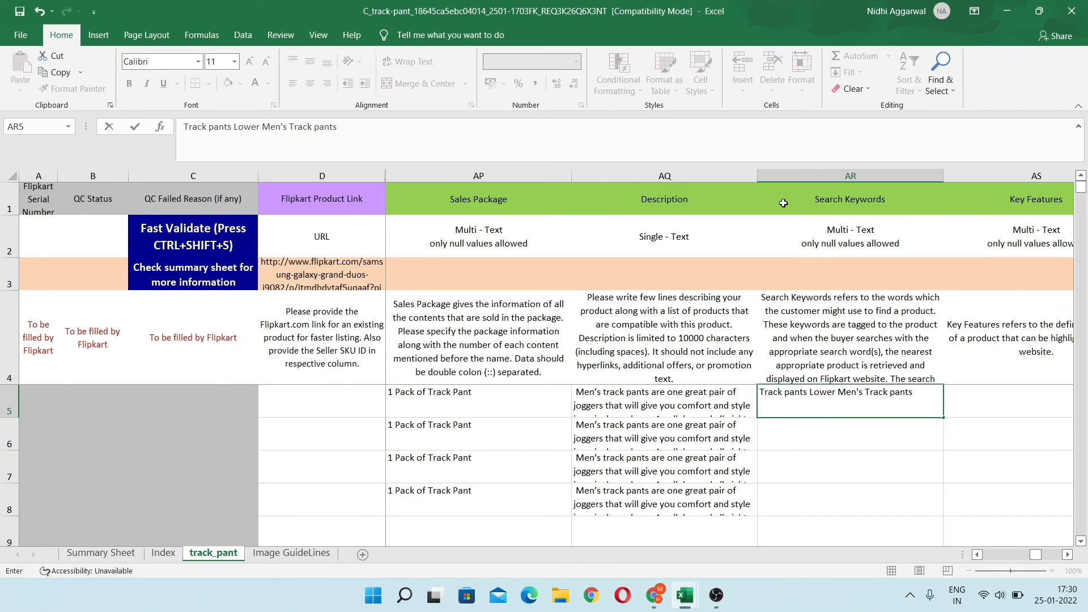
pyautogui.hotkey('shift', 'Down')
pyautogui.hotkey('shift', 'Down')
pyautogui.hotkey('shift', 'Down')
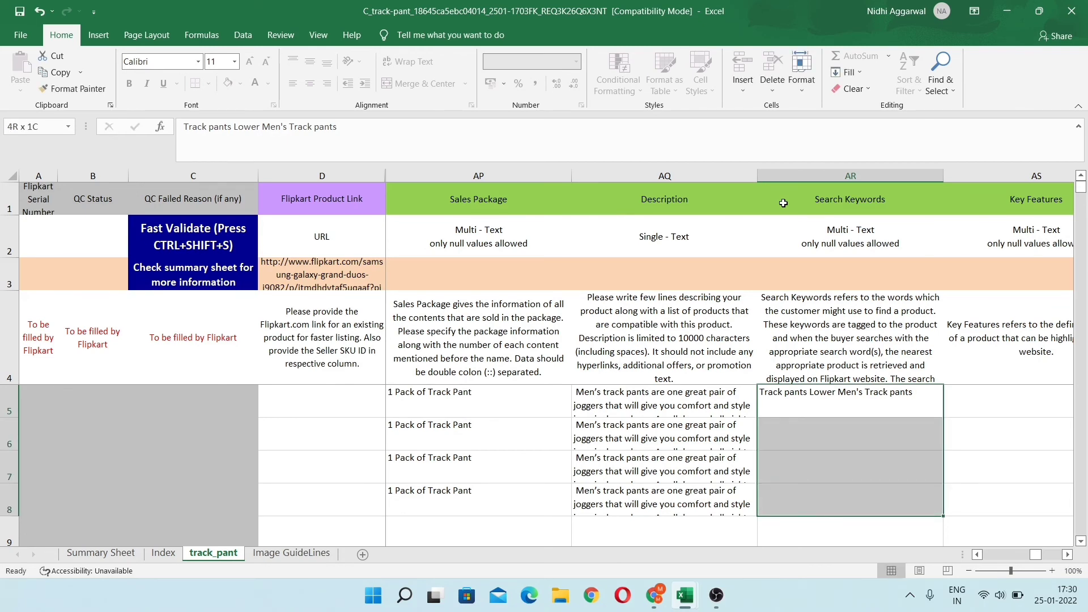
pyautogui.hotkey('ctrl', 'd')
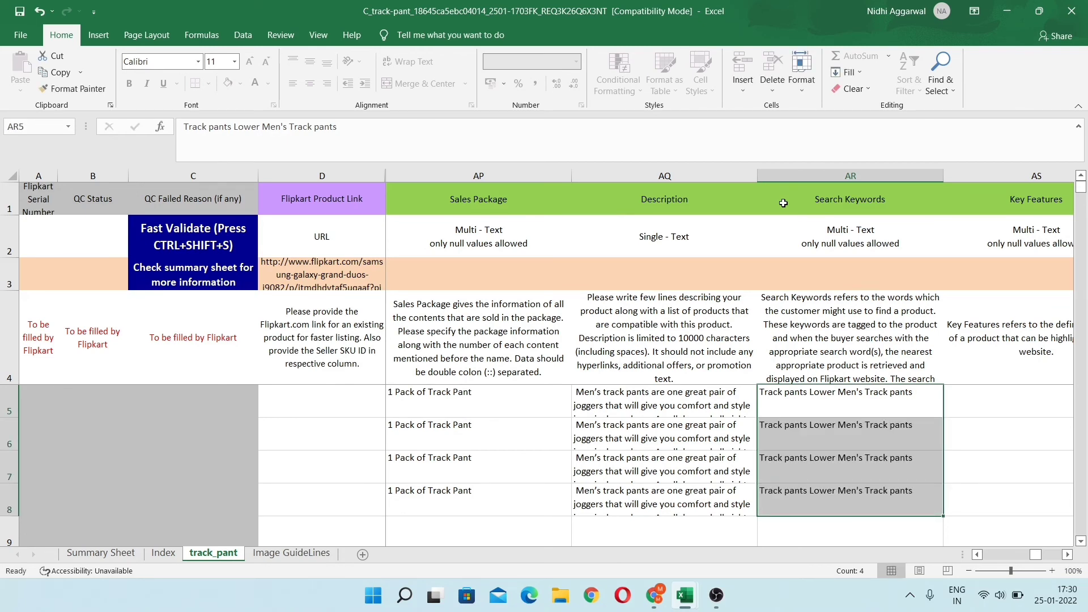
pyautogui.press('Right')
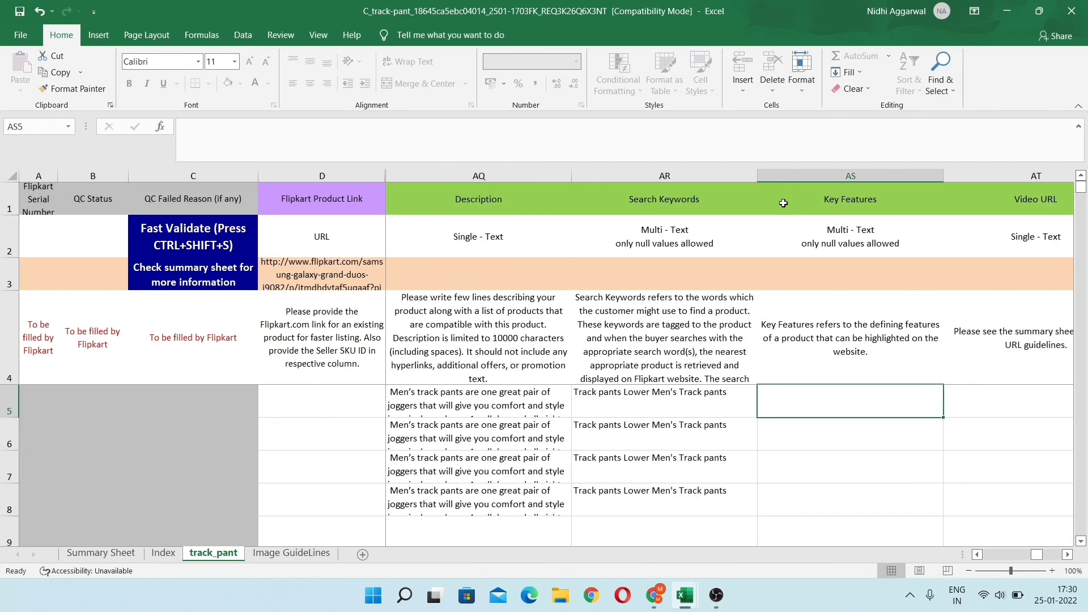
pyautogui.press('Right')
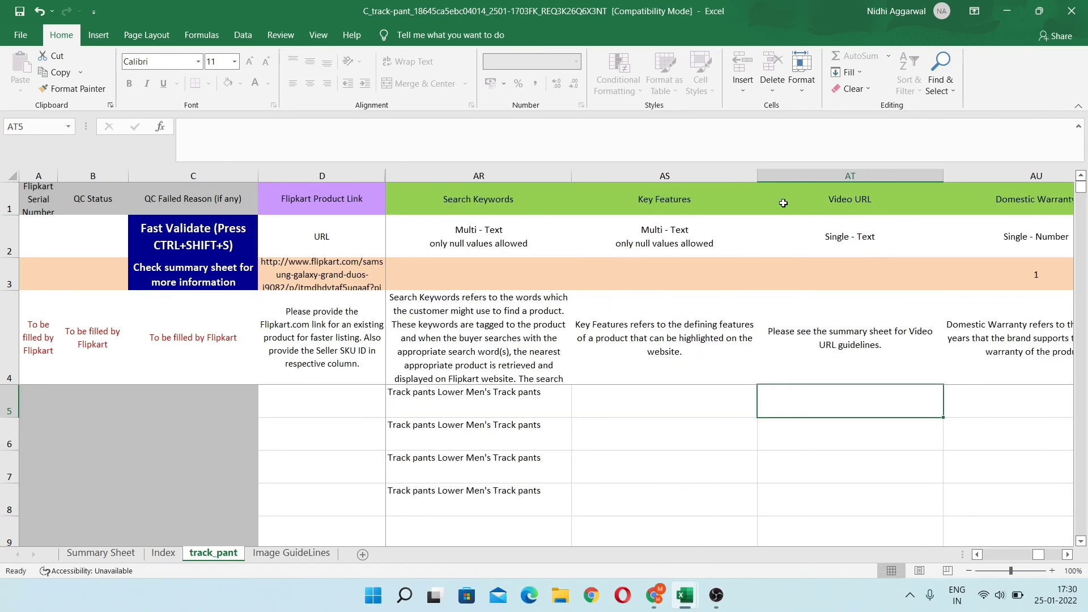
pyautogui.press('Left')
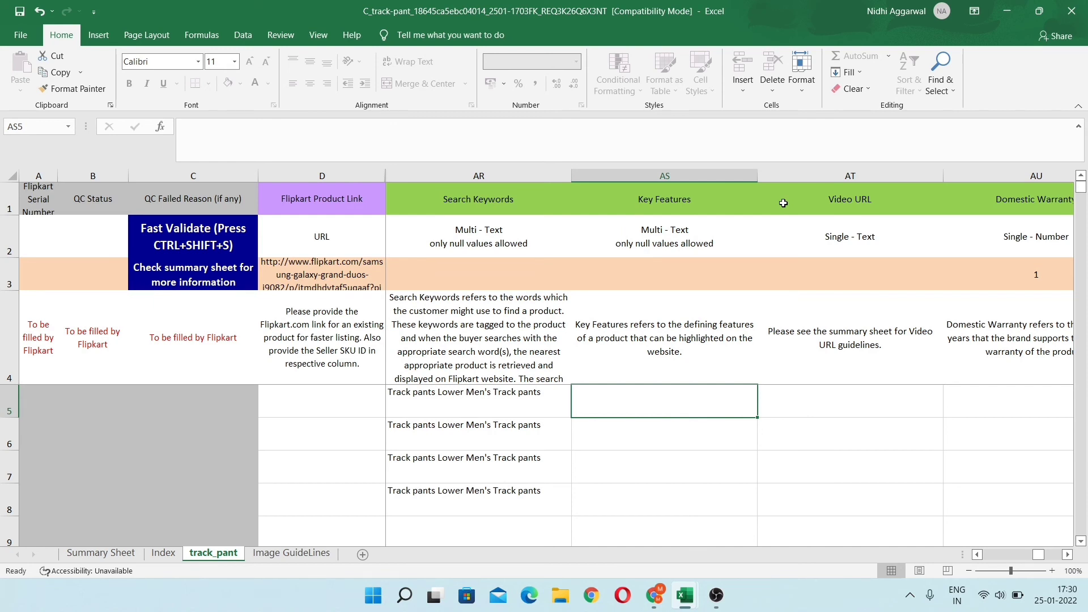
pyautogui.press('Right')
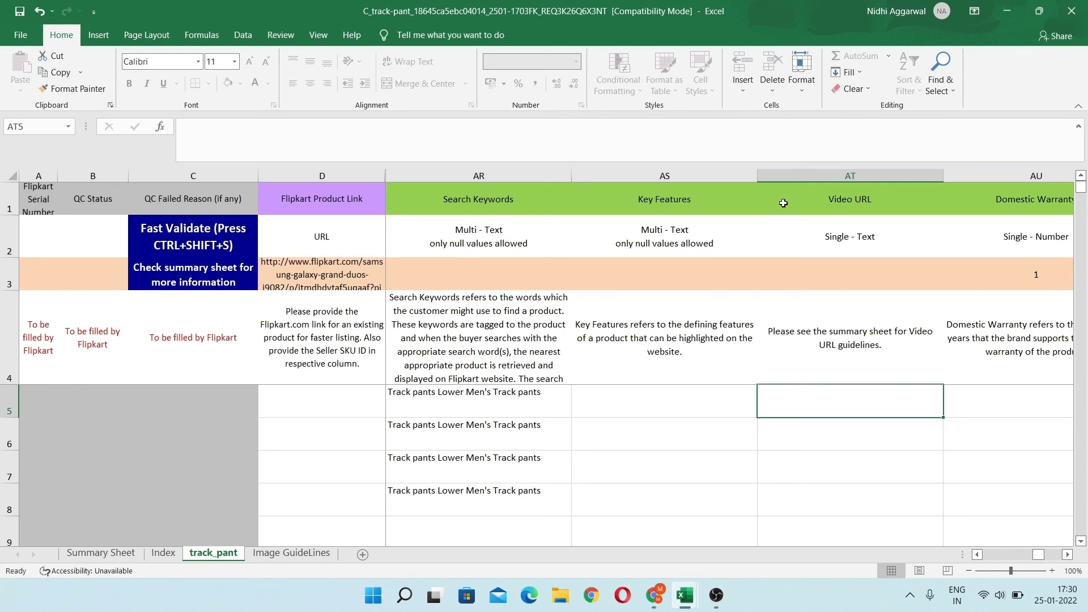
pyautogui.press('Right')
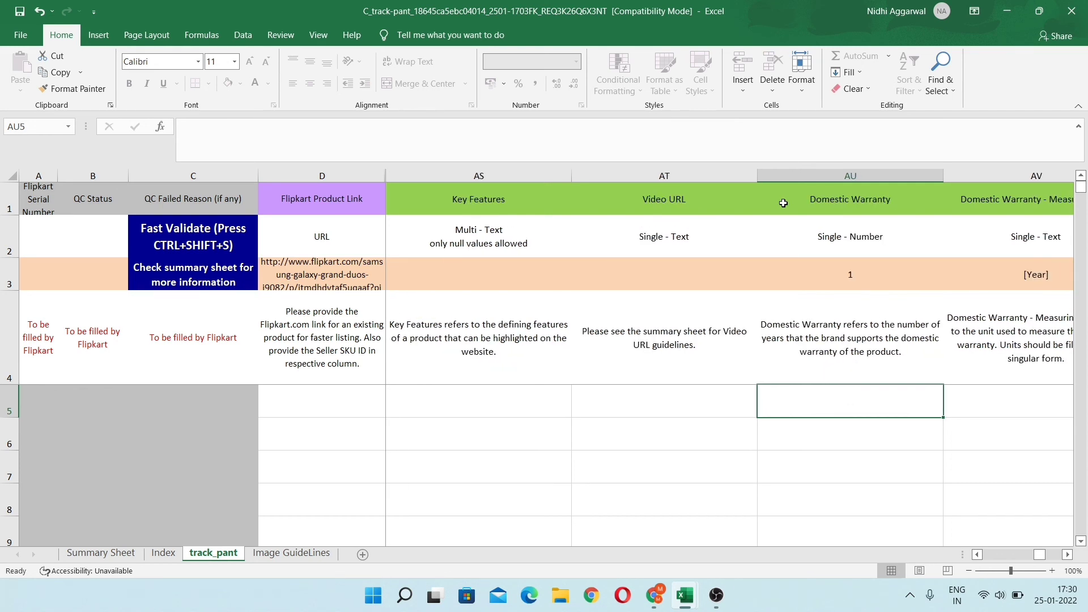
pyautogui.press('Right')
pyautogui.press('Right')
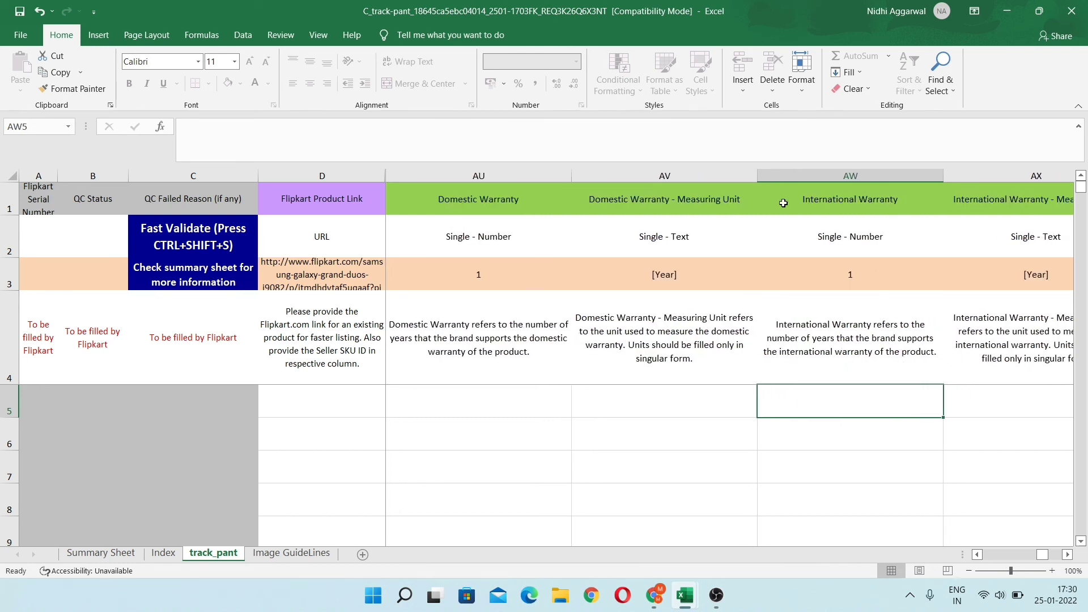
pyautogui.press('Right')
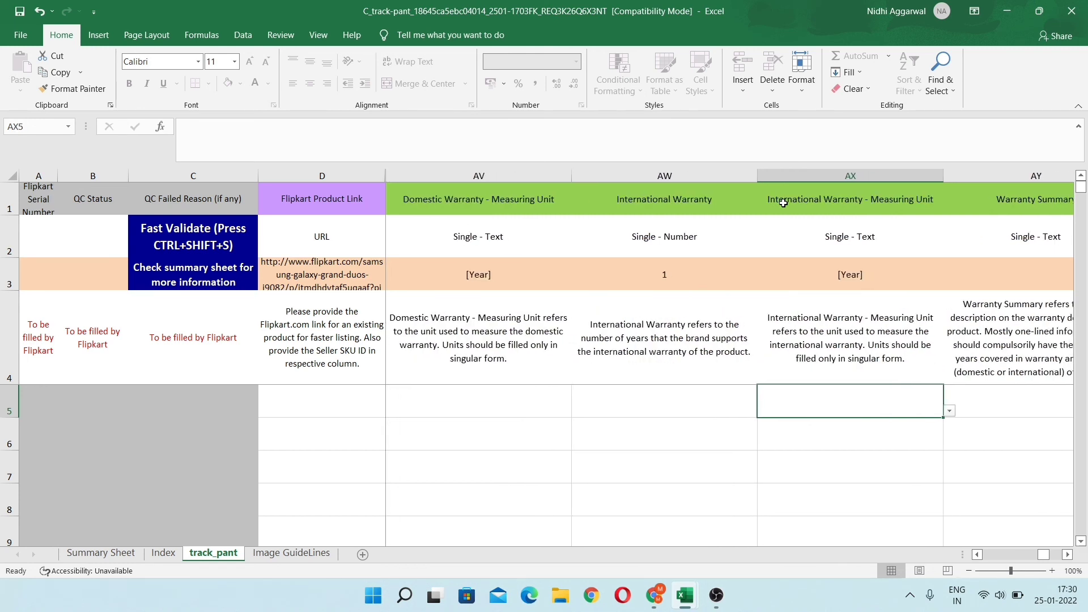
pyautogui.press('Right')
pyautogui.press('Right')
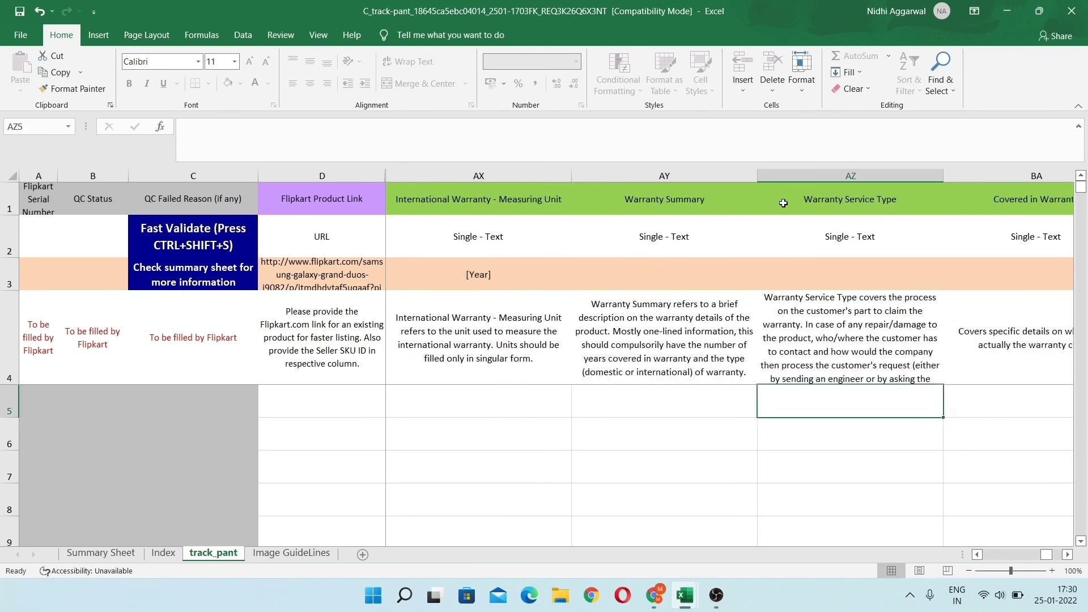
pyautogui.press('Right')
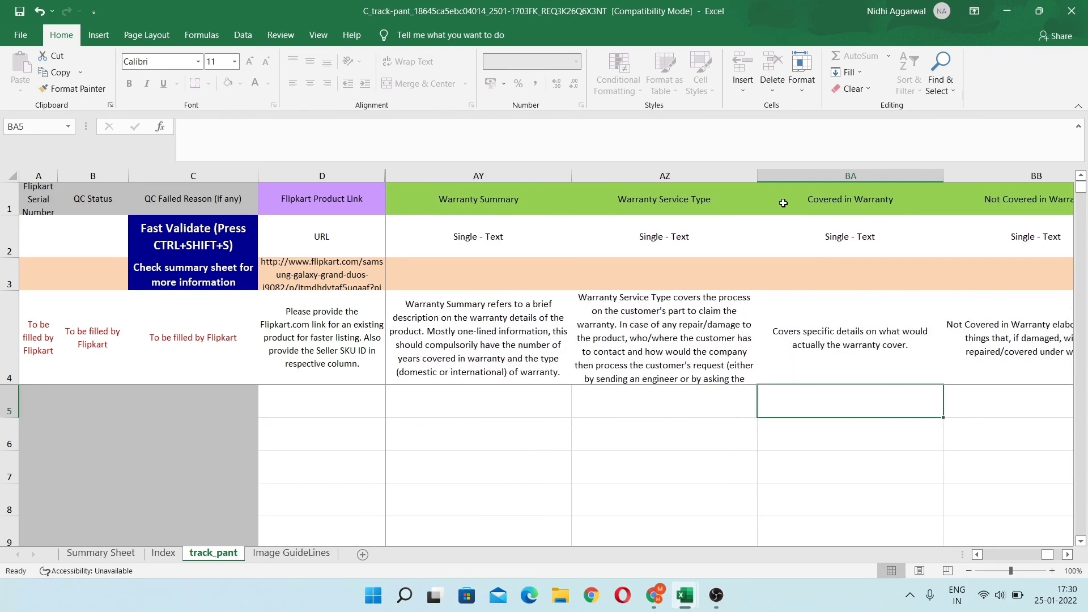
pyautogui.press('Right')
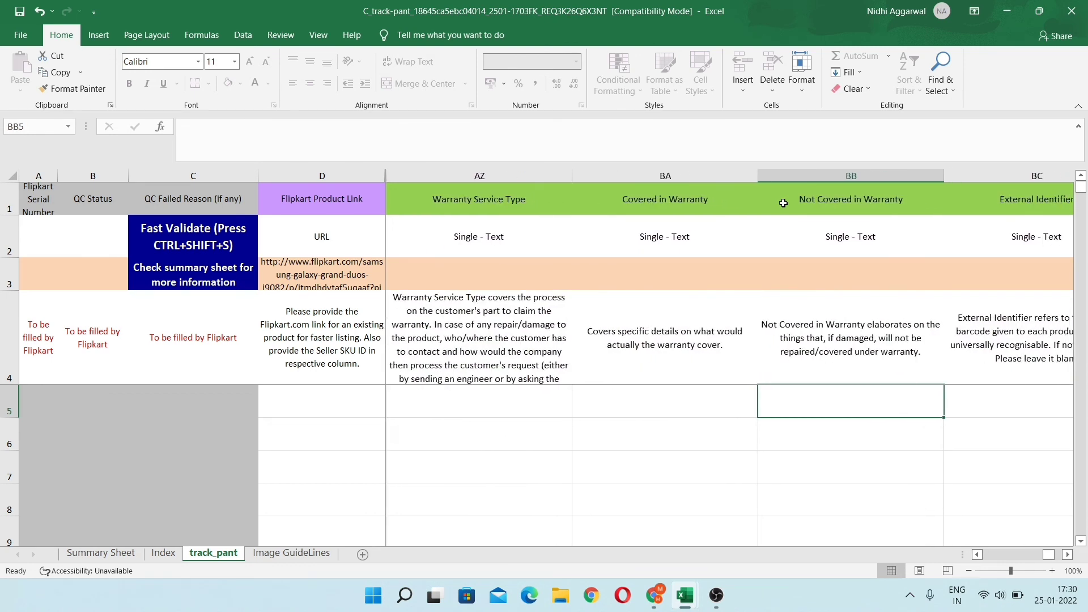
pyautogui.press('Right')
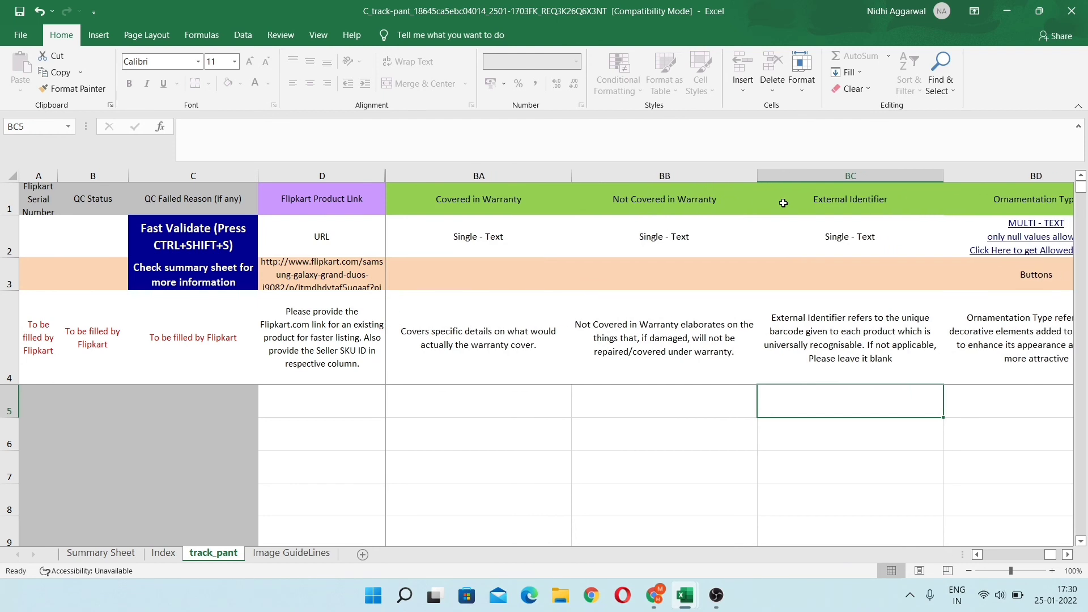
pyautogui.press('Right')
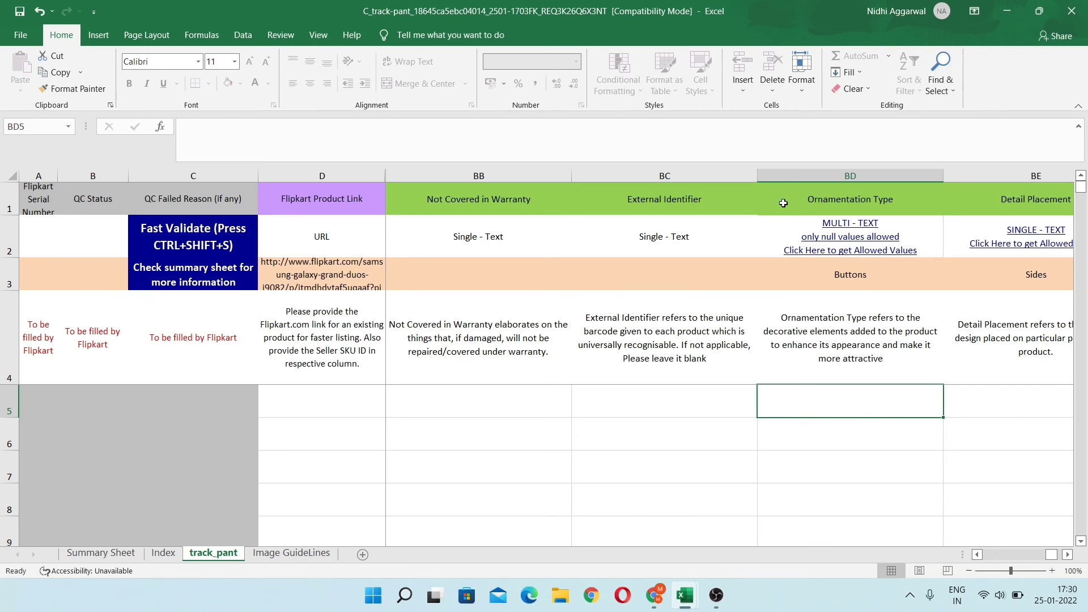
pyautogui.press('Right')
pyautogui.press('Right')
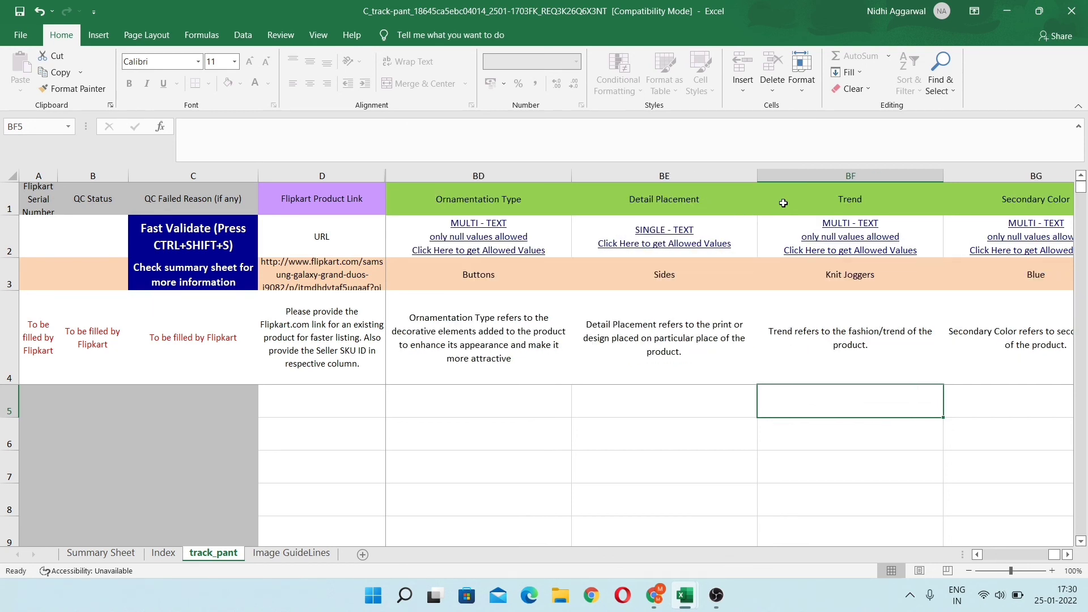
pyautogui.rightClick(783, 203)
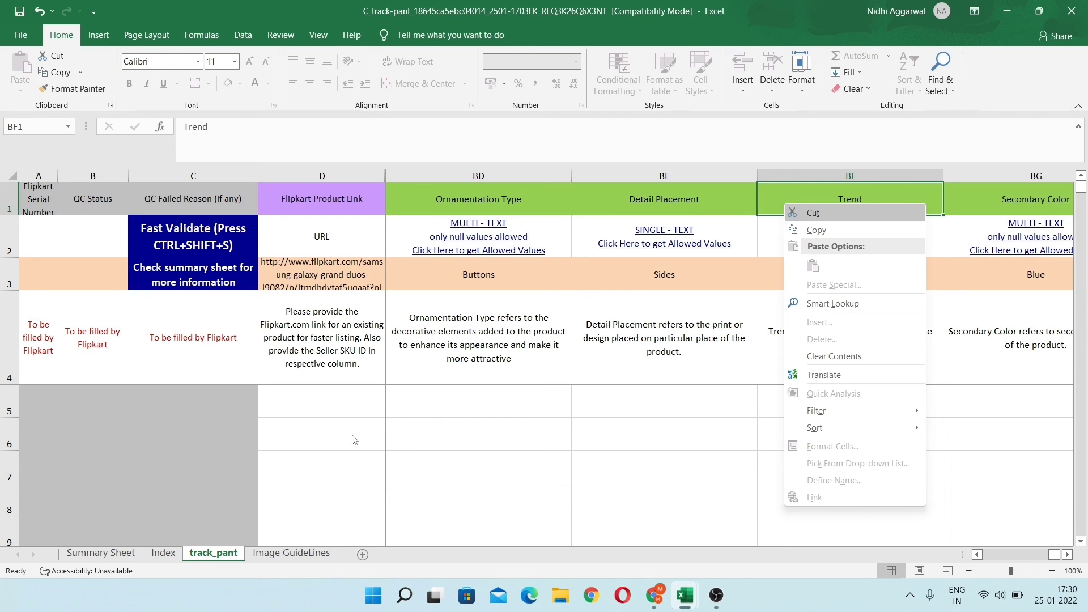
pyautogui.press('Escape')
pyautogui.click(163, 553)
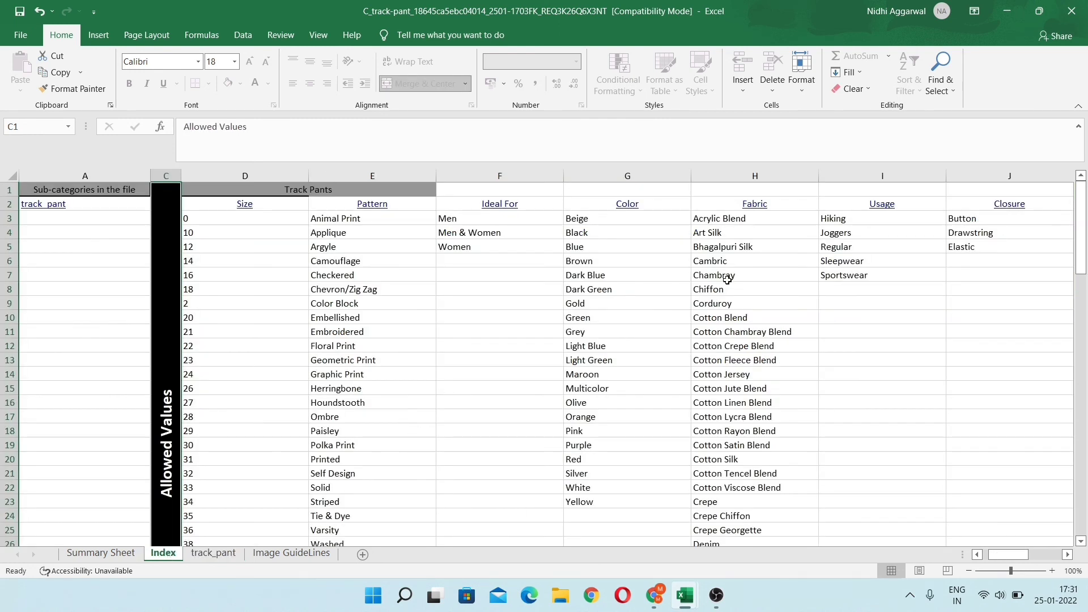
pyautogui.click(732, 277)
pyautogui.press('Right')
pyautogui.press('Right')
pyautogui.press('Right')
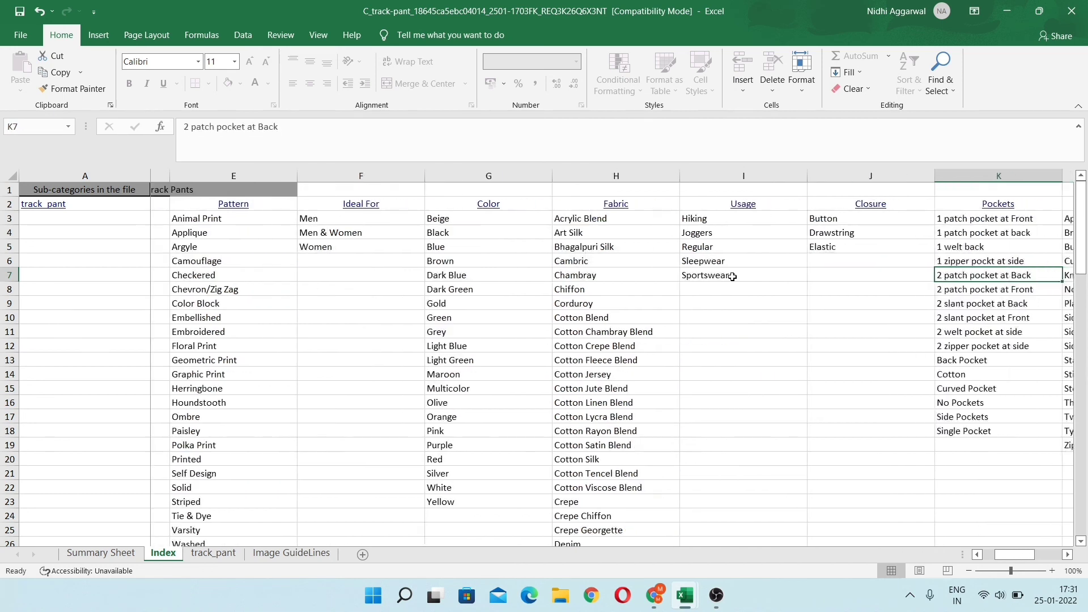
pyautogui.press('Right')
pyautogui.press('Right')
pyautogui.press('Right')
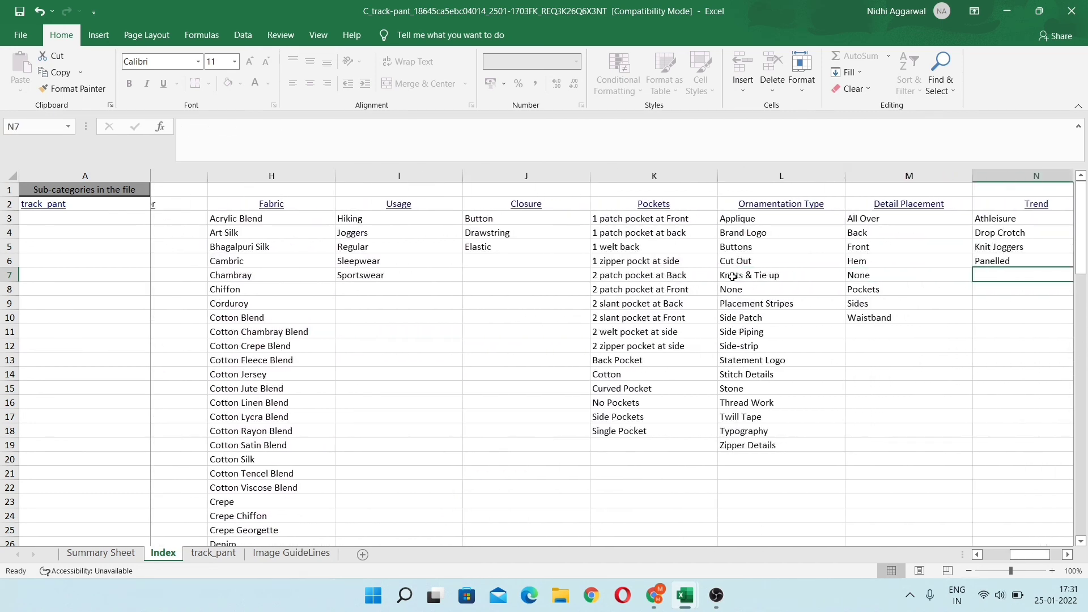
pyautogui.press('Right')
pyautogui.press('Left')
pyautogui.press('Up')
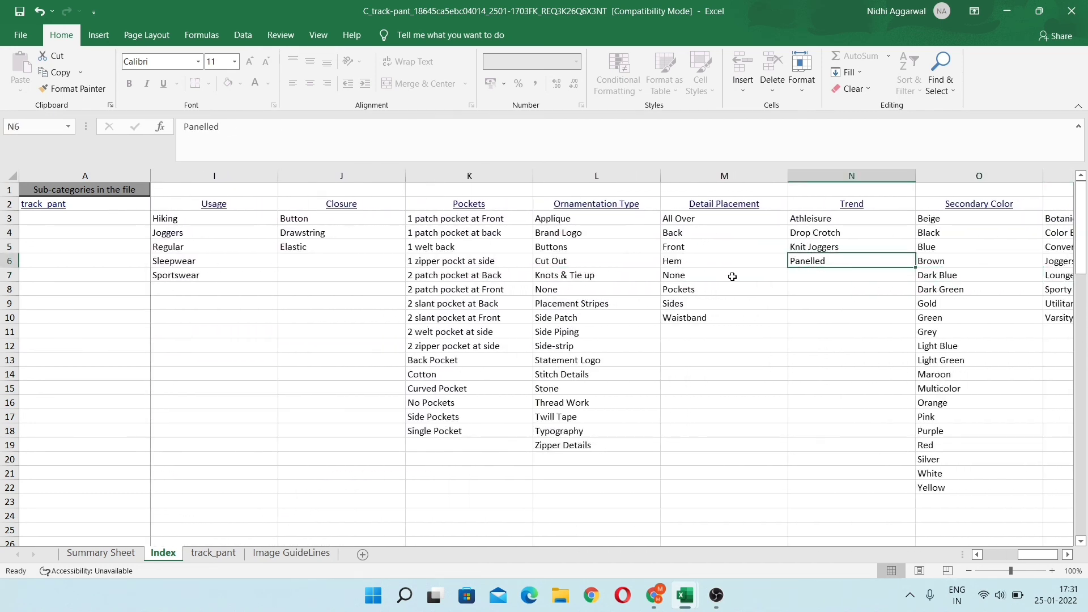
pyautogui.press('Up')
pyautogui.press('Up')
pyautogui.press('Up')
pyautogui.press('Down')
pyautogui.press('Down')
pyautogui.press('Down')
pyautogui.click(231, 557)
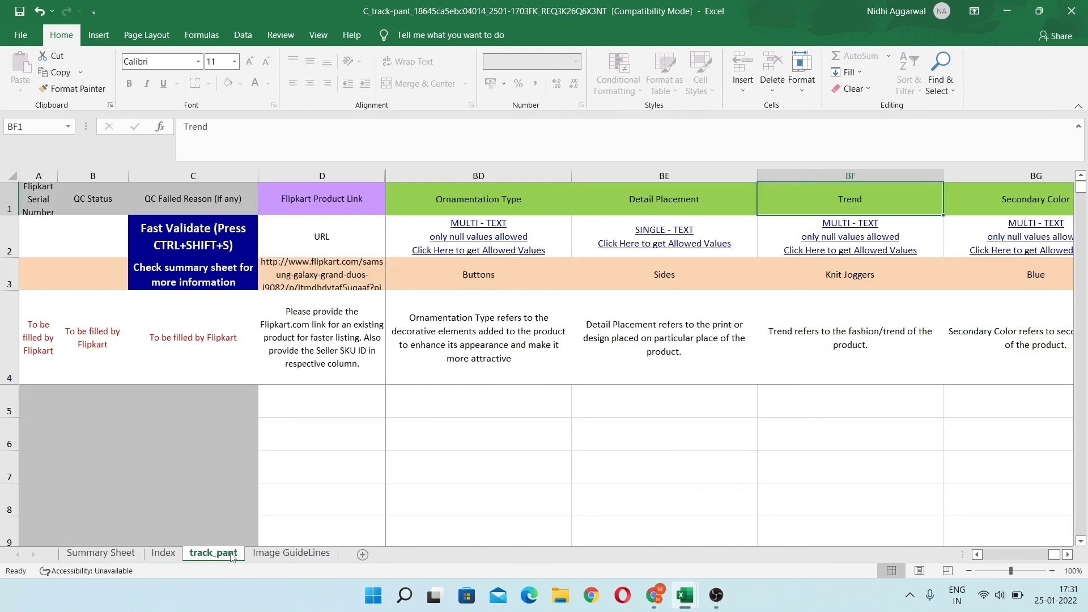
# Review row 5's filled attribute columns from Trend AW 16 back to Style Code, then save the workbook
pyautogui.press('Right')
pyautogui.press('Down')
pyautogui.press('Down')
pyautogui.press('Down')
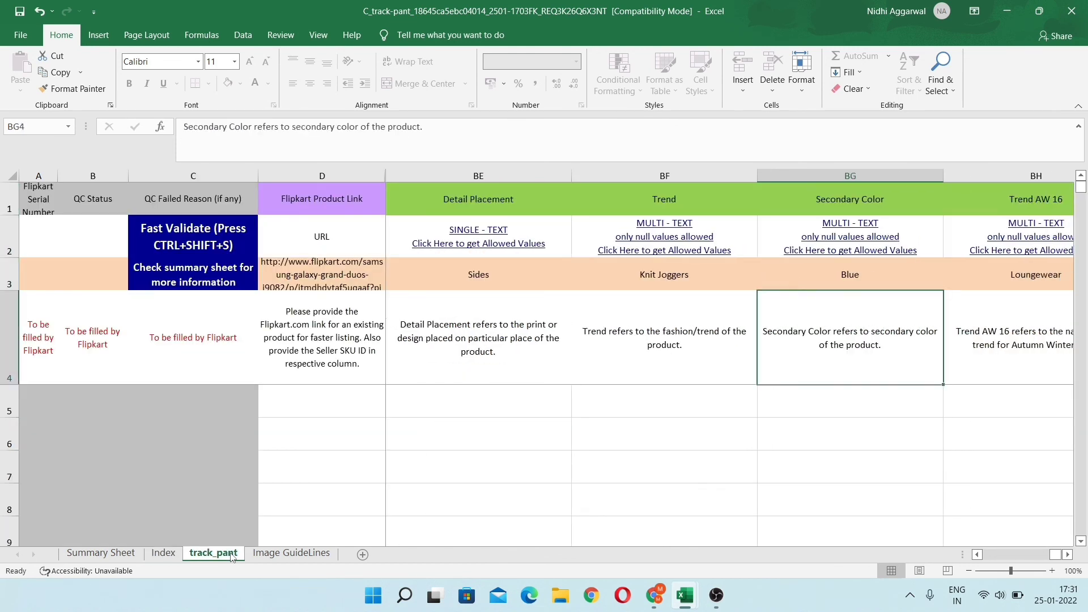
pyautogui.press('Down')
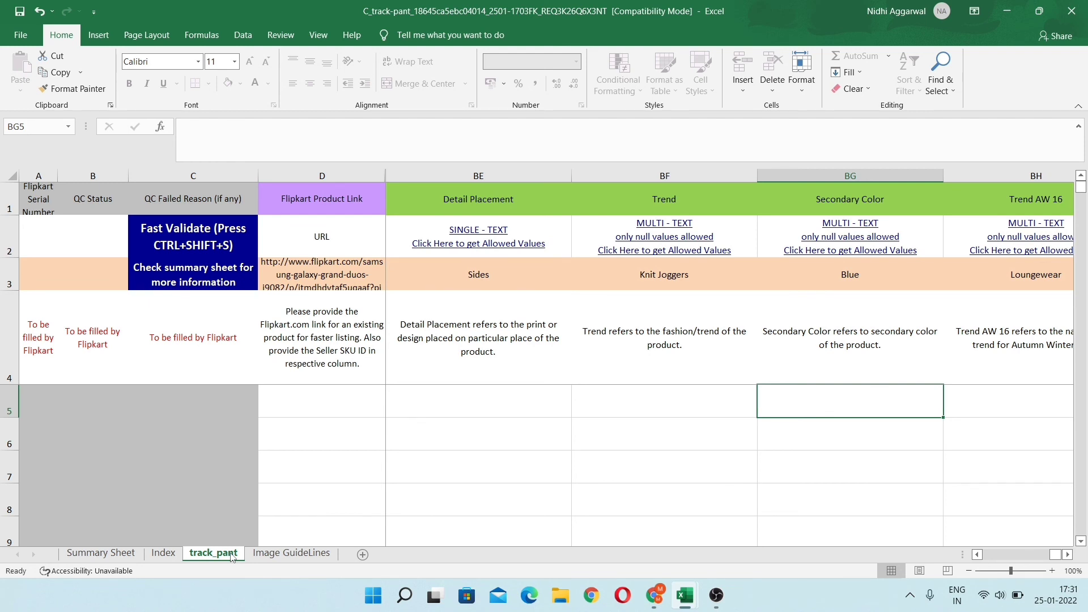
pyautogui.press('Right')
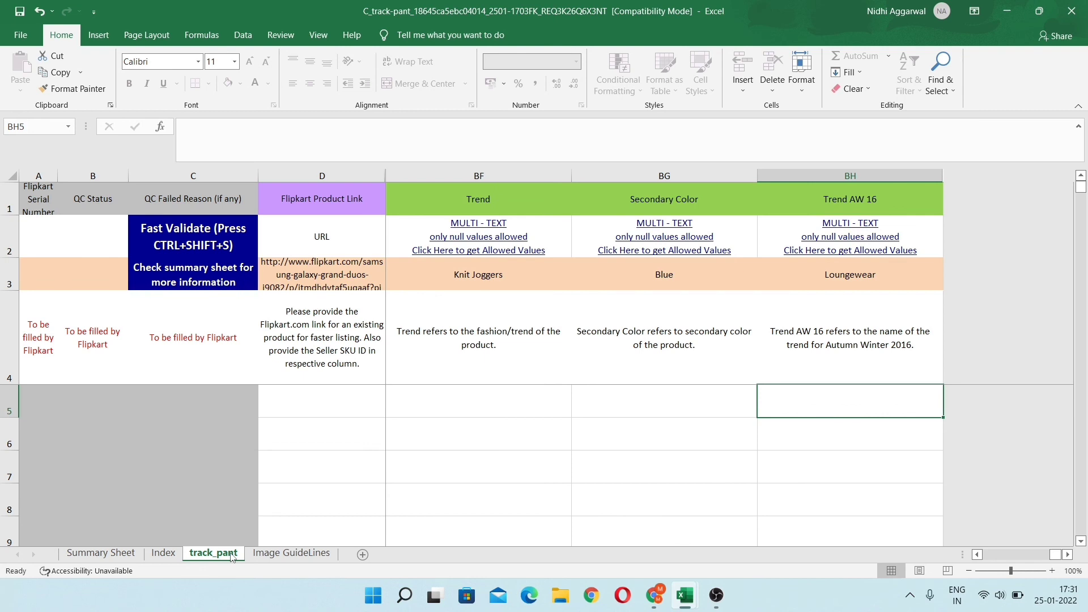
pyautogui.press('Left')
pyautogui.press('Left')
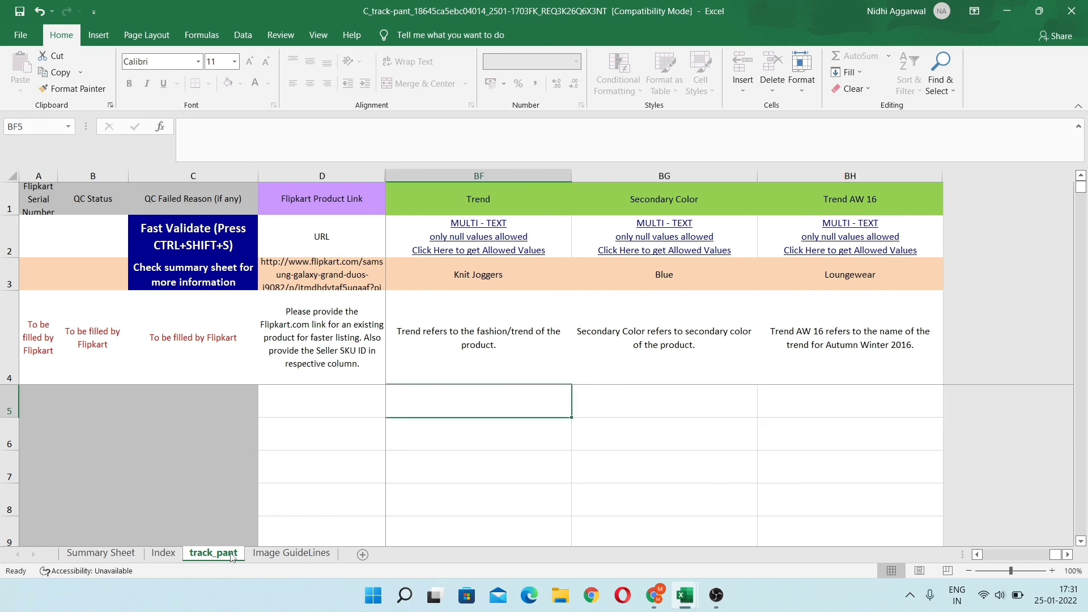
pyautogui.press('Left')
pyautogui.press('Left')
pyautogui.press('Left')
pyautogui.press('Left')
pyautogui.press('Left')
pyautogui.press('Left')
pyautogui.press('Left')
pyautogui.press('Left')
pyautogui.press('Left')
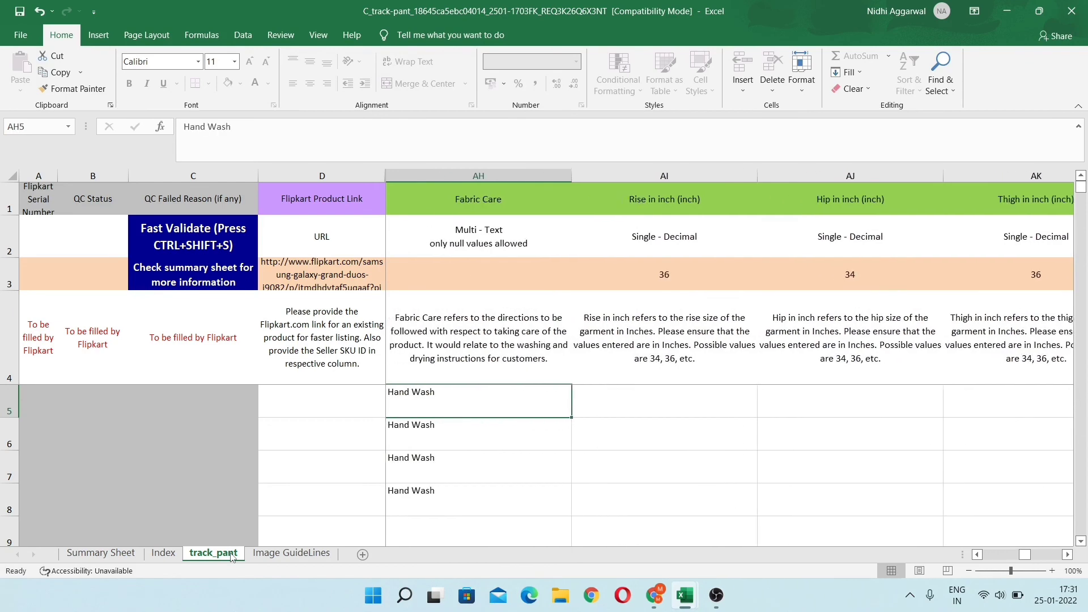
pyautogui.press('Left')
pyautogui.press('Left')
pyautogui.press('Left')
pyautogui.press('Left')
pyautogui.press('Left')
pyautogui.press('Left')
pyautogui.press('Left')
pyautogui.press('Left')
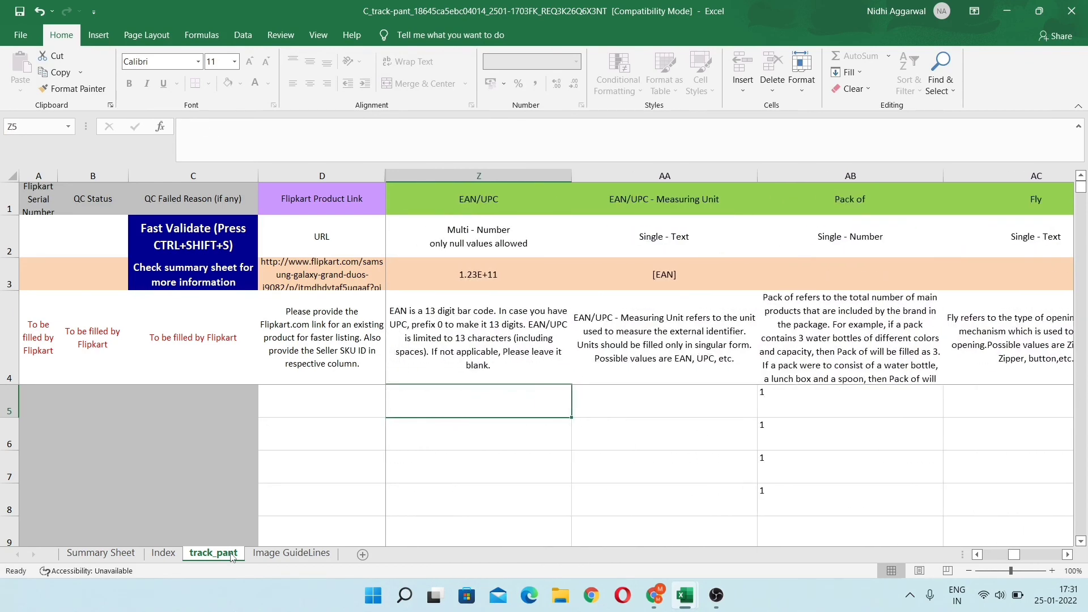
pyautogui.press('Left')
pyautogui.press('Left')
pyautogui.press('Left')
pyautogui.press('Left')
pyautogui.press('Left')
pyautogui.press('Left')
pyautogui.press('Left')
pyautogui.press('Left')
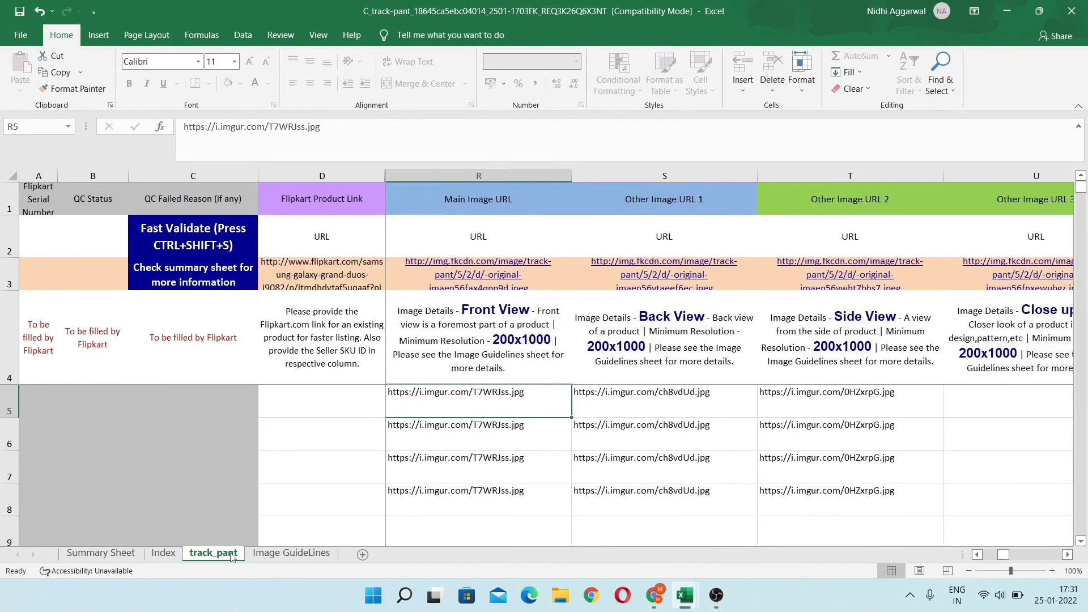
pyautogui.press('Left')
pyautogui.press('Left')
pyautogui.press('Left')
pyautogui.press('Left')
pyautogui.press('Left')
pyautogui.press('Left')
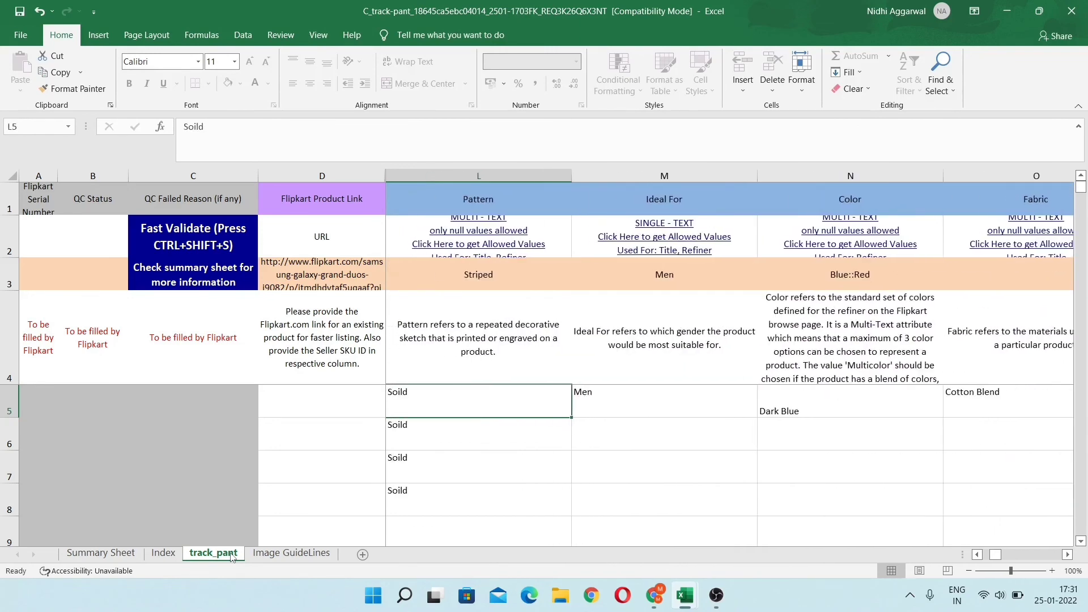
pyautogui.press('Left')
pyautogui.press('Left')
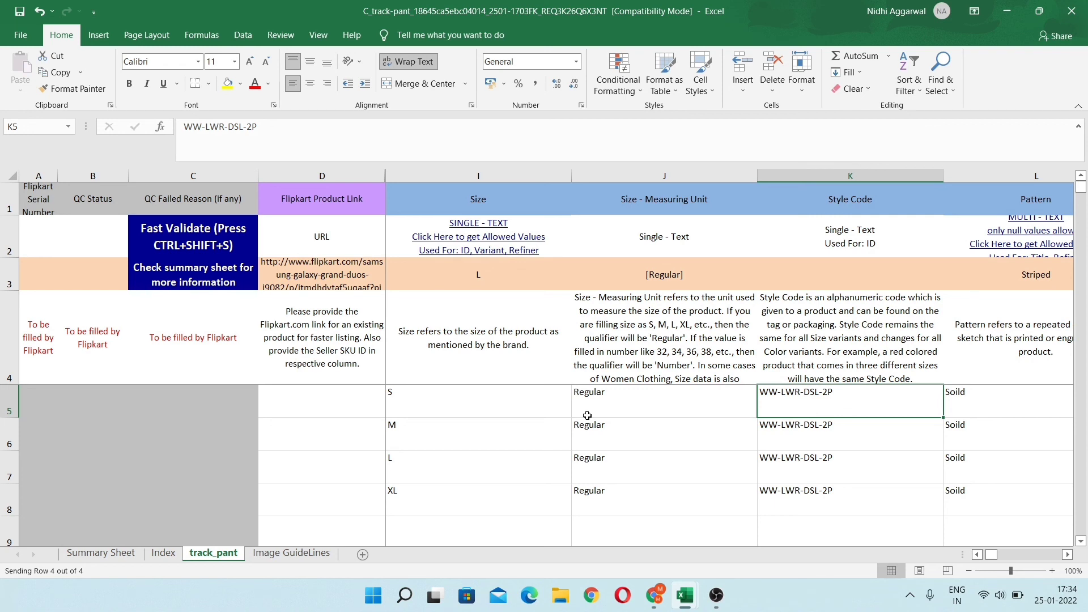
pyautogui.hotkey('ctrl', 's')
# Upload the C_track-pant template file from Downloads in the Seller Dashboard
pyautogui.click(650, 525)
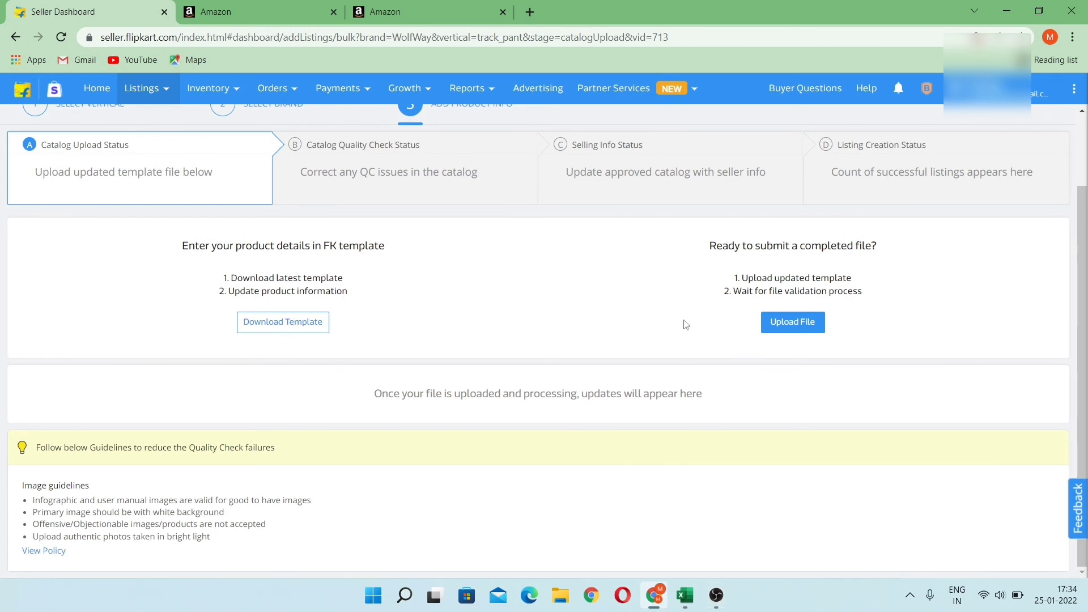
pyautogui.click(779, 330)
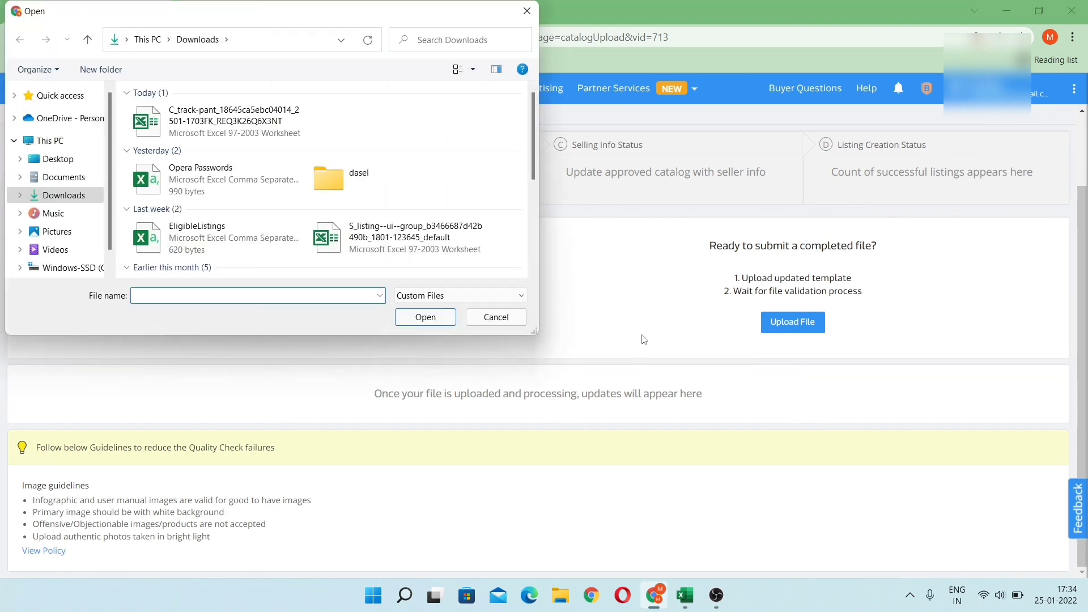
pyautogui.click(216, 120)
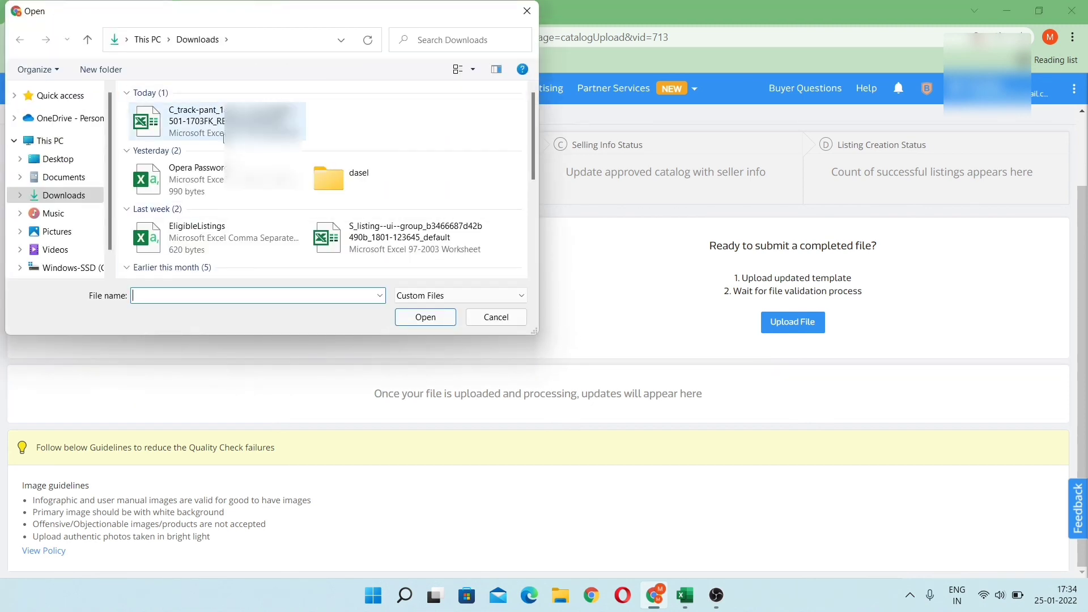
pyautogui.doubleClick(223, 137)
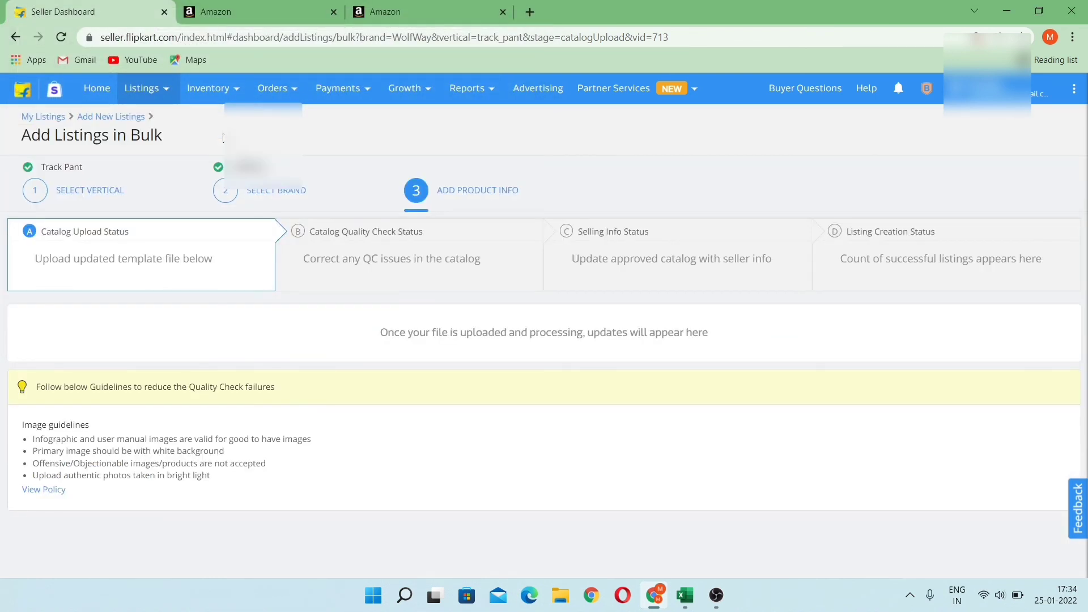